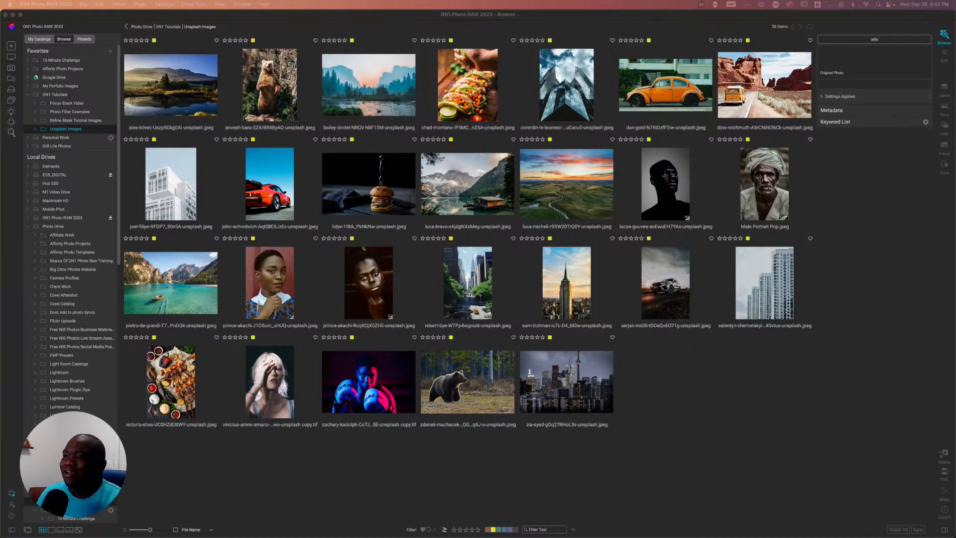
Open the misty mountain lake photo for editing and show the Landscape category of the AI Adaptive Presets
click(561, 14)
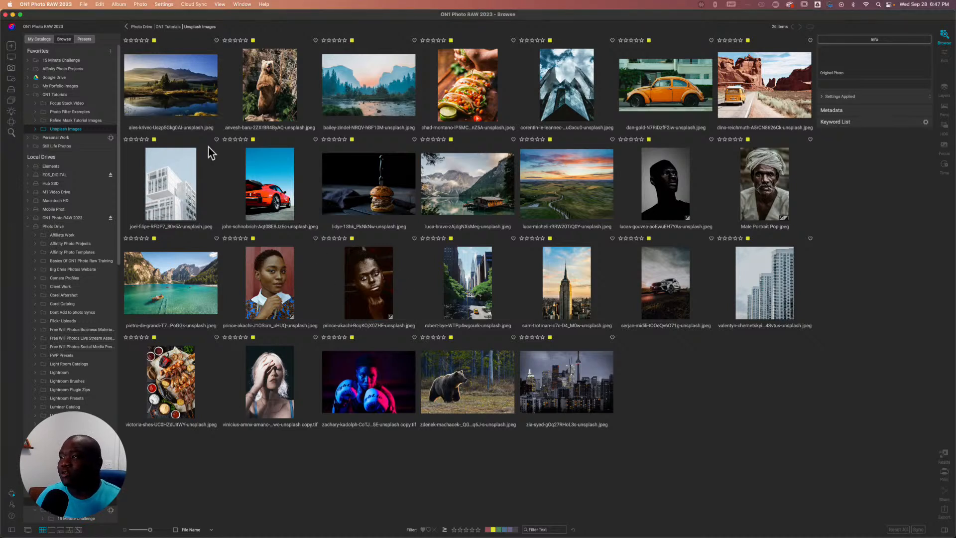
click(170, 87)
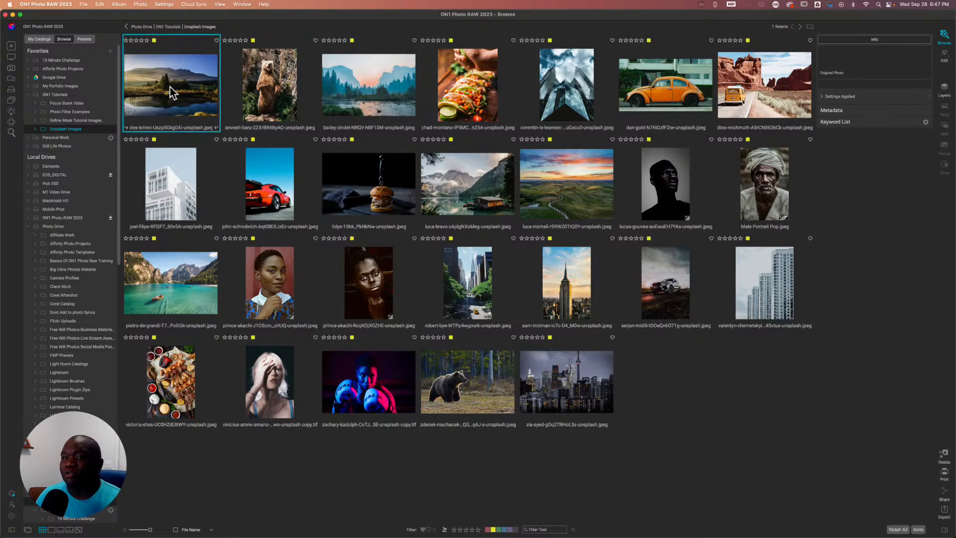
click(944, 55)
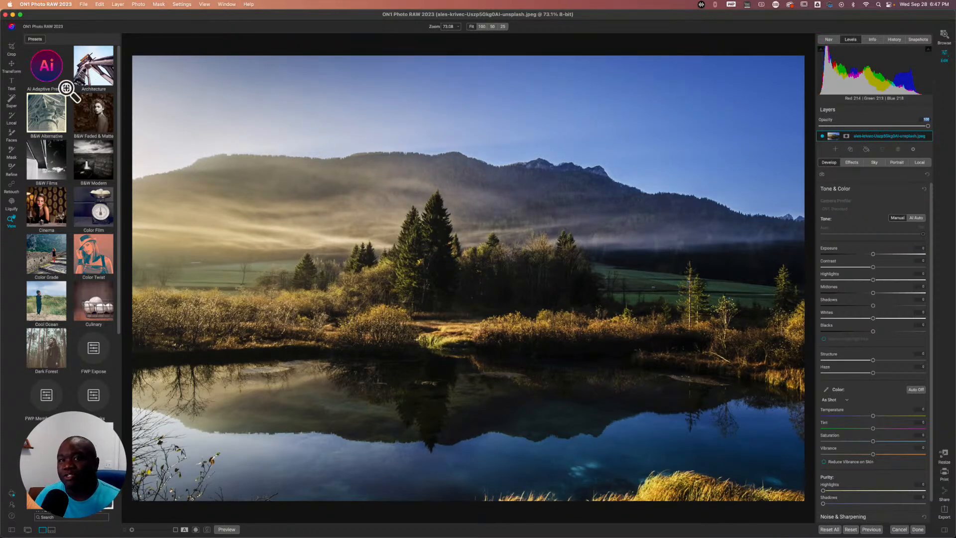
click(48, 69)
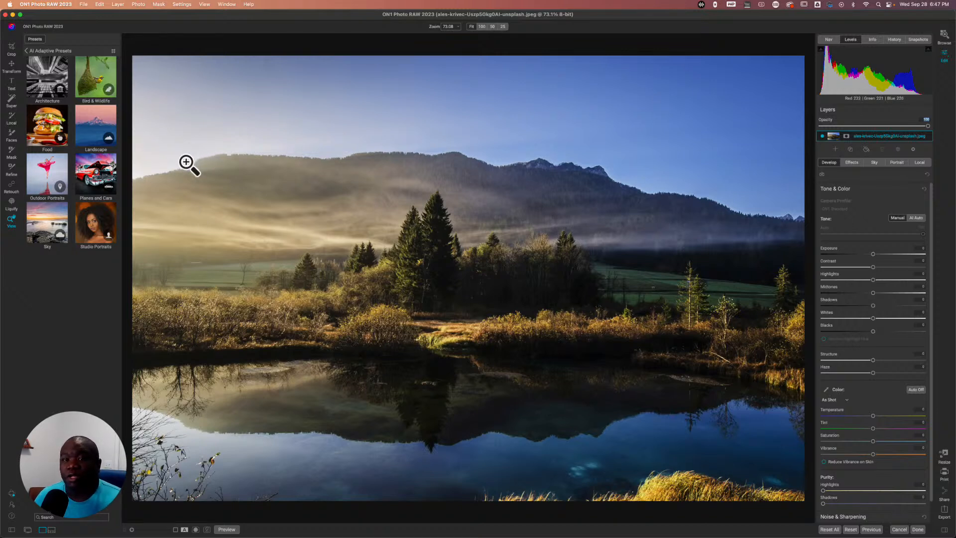
click(93, 127)
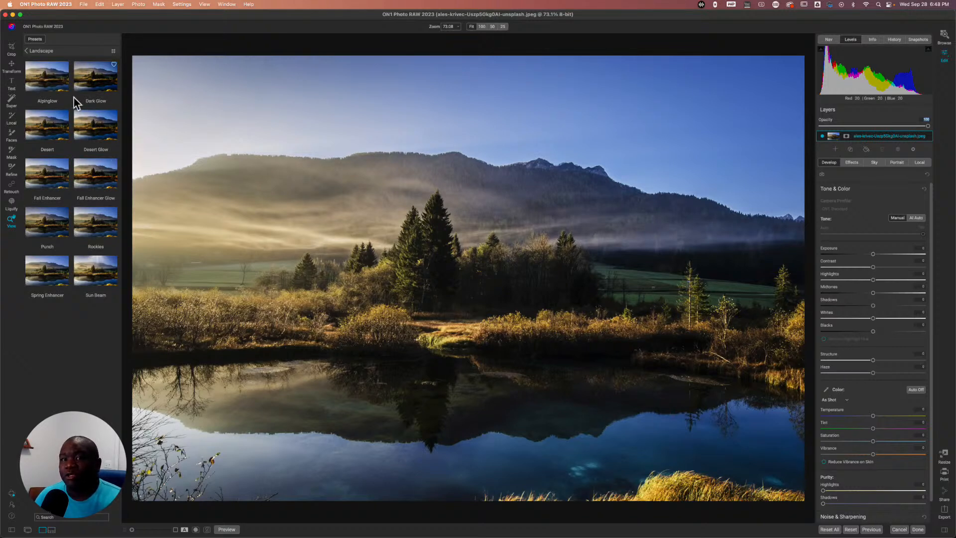
Apply the Alpinglow preset to the lake photo and compare the result with the original
click(46, 79)
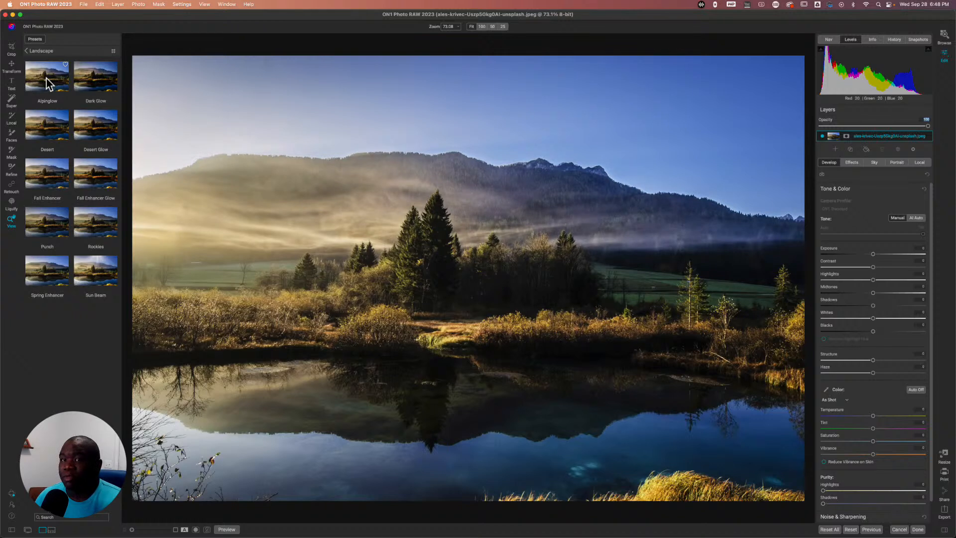
click(50, 85)
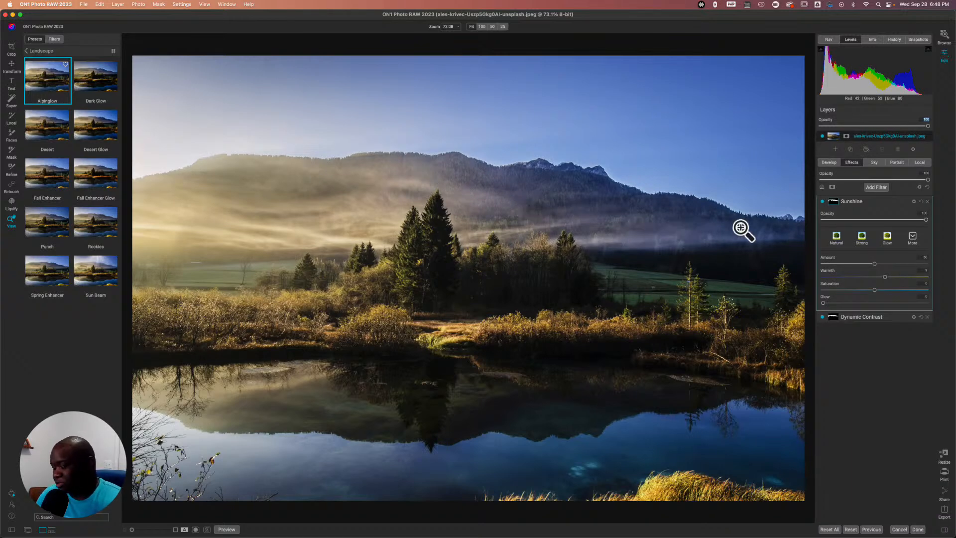
key(p)
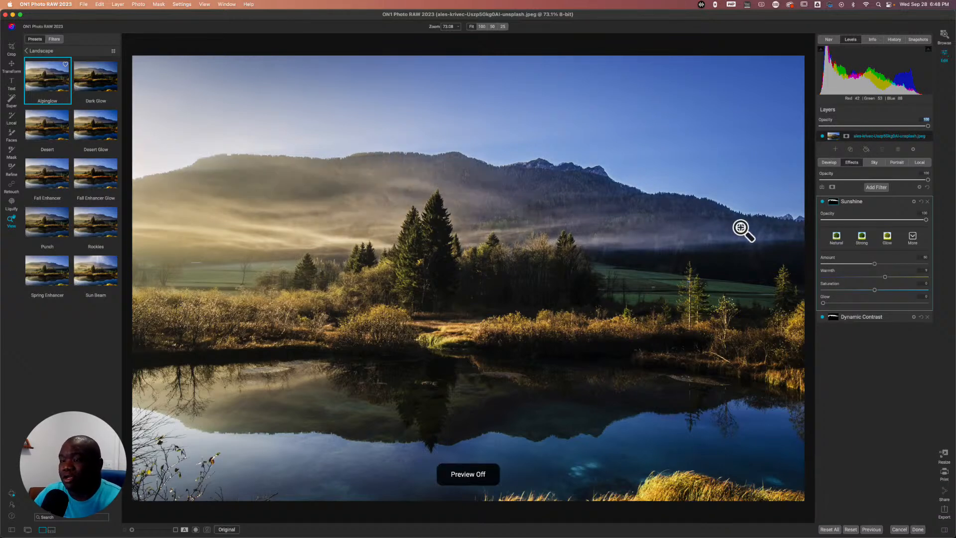
key(p)
key(p)
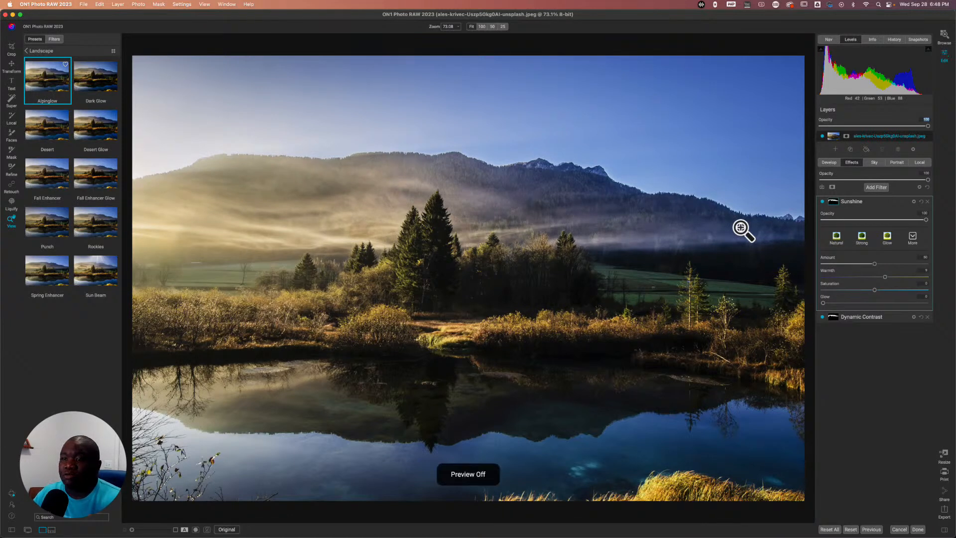
key(p)
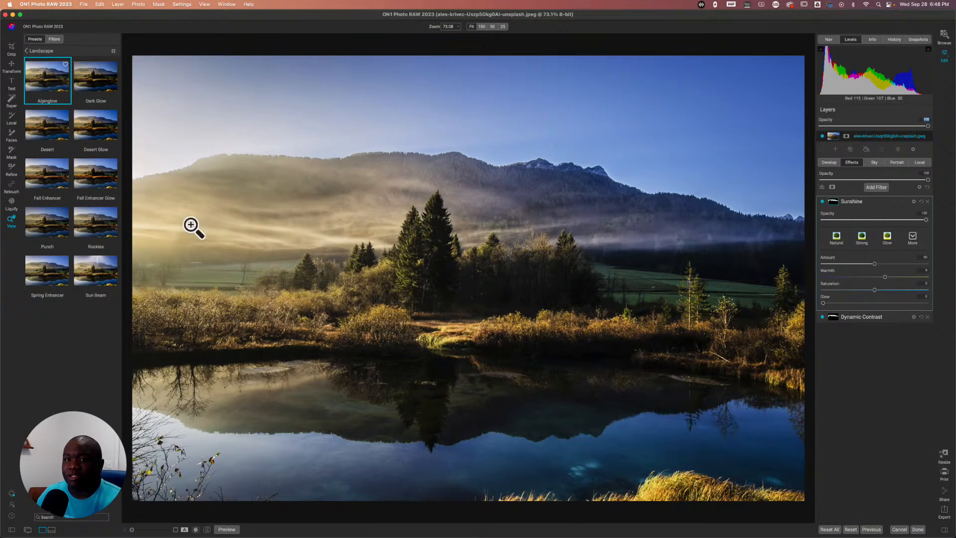
Apply the Dark Glow preset and inspect the mask of its Foreground Glow filter
click(88, 84)
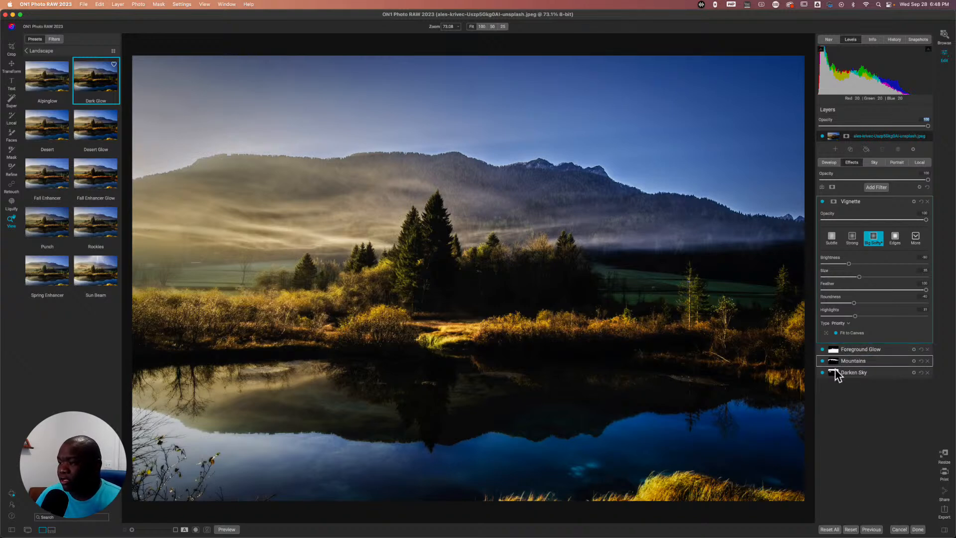
click(856, 351)
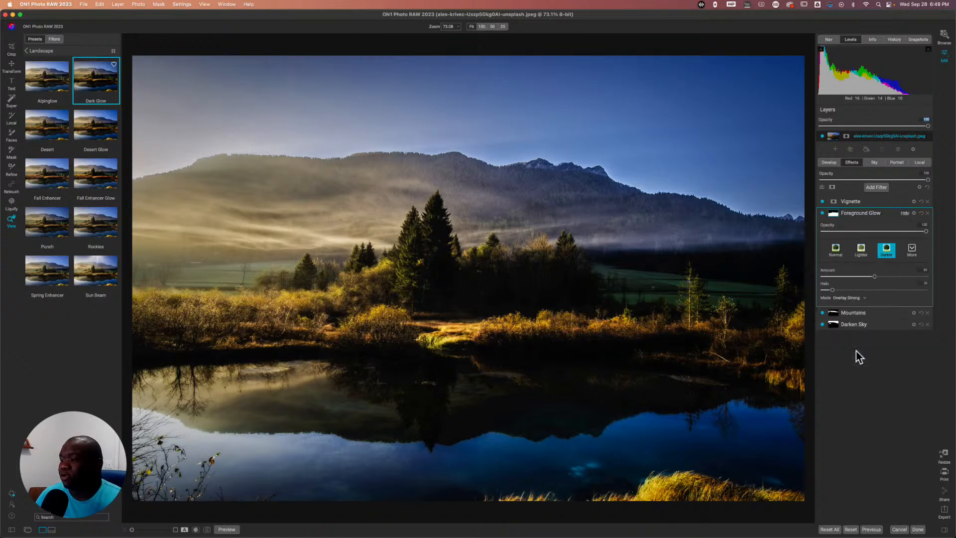
alt+click(833, 218)
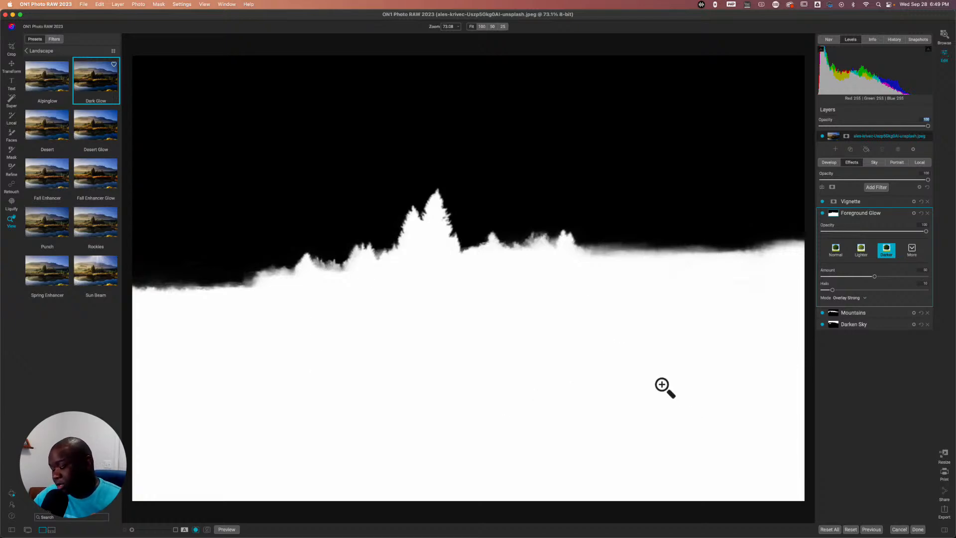
key(o)
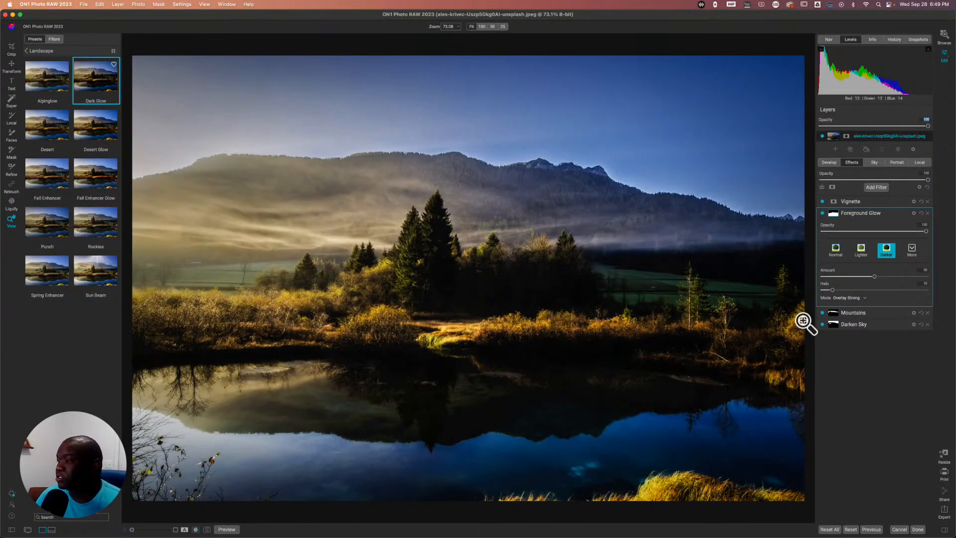
Try adding the Mountain region to the Foreground Glow mask, and reapply the mask with Flora, Natural Ground and Water
click(832, 214)
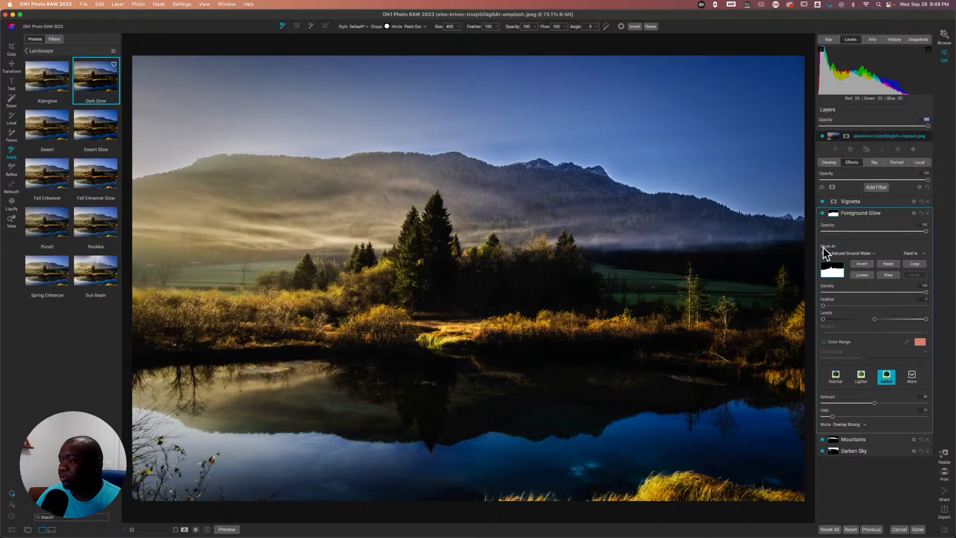
click(874, 254)
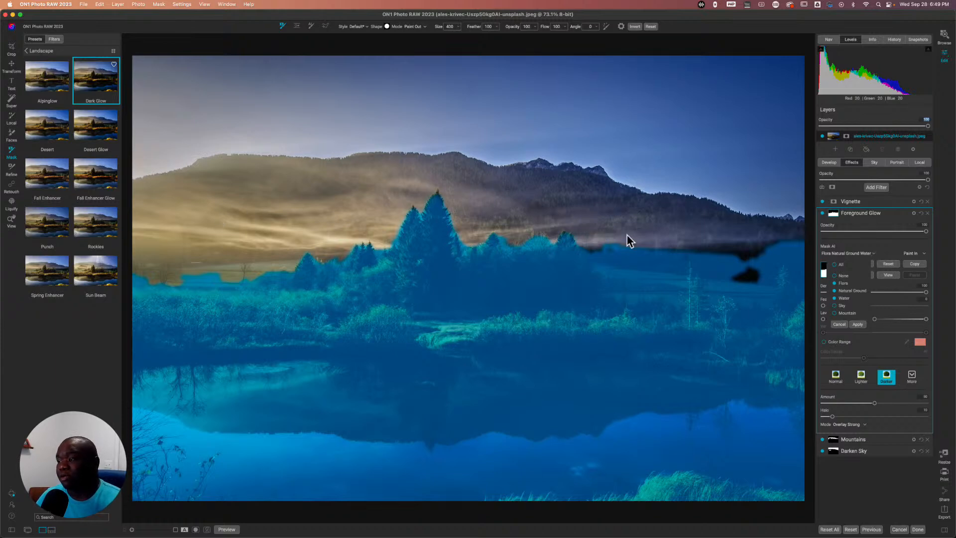
click(834, 313)
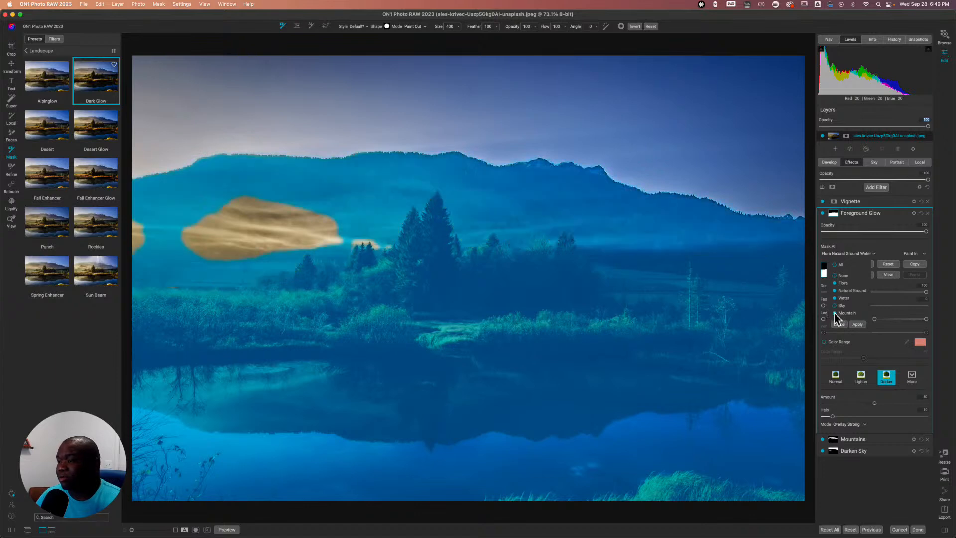
click(796, 322)
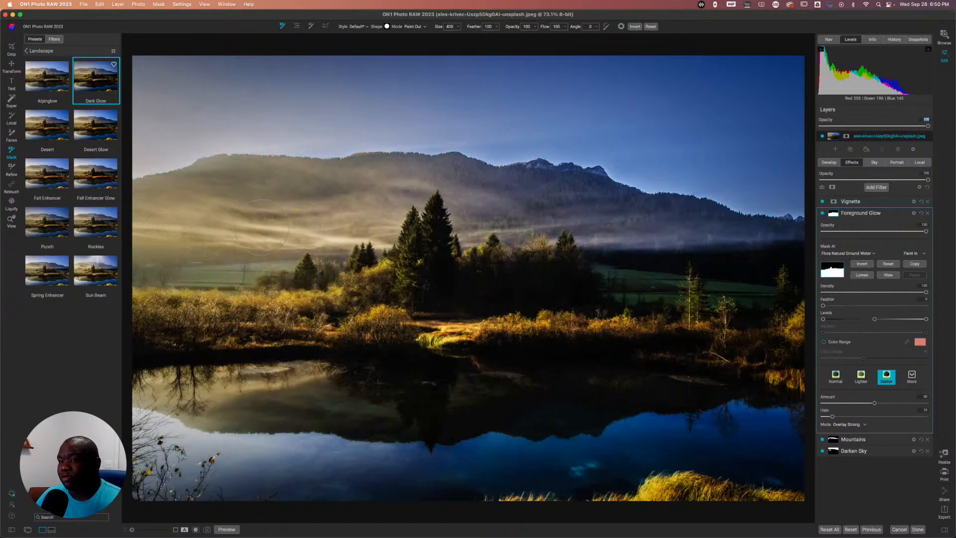
click(855, 254)
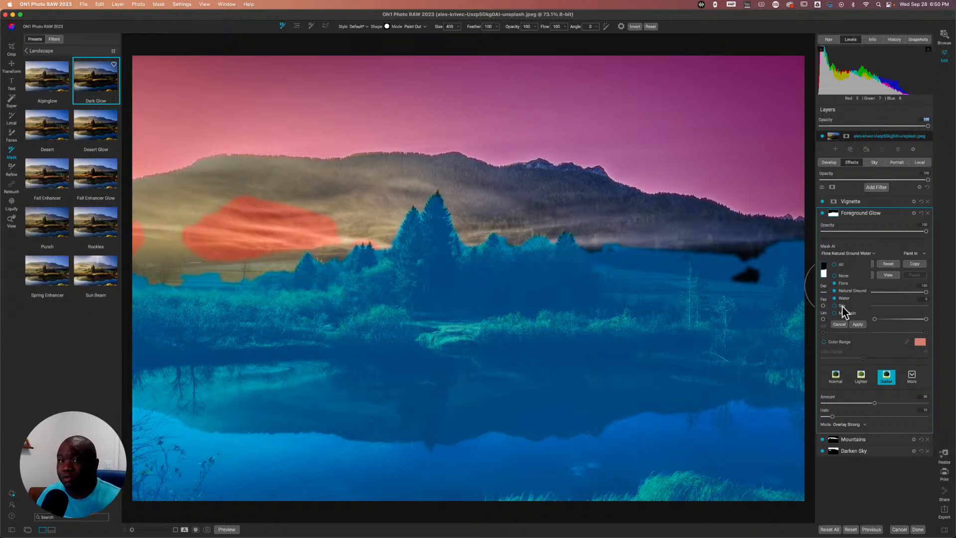
click(857, 324)
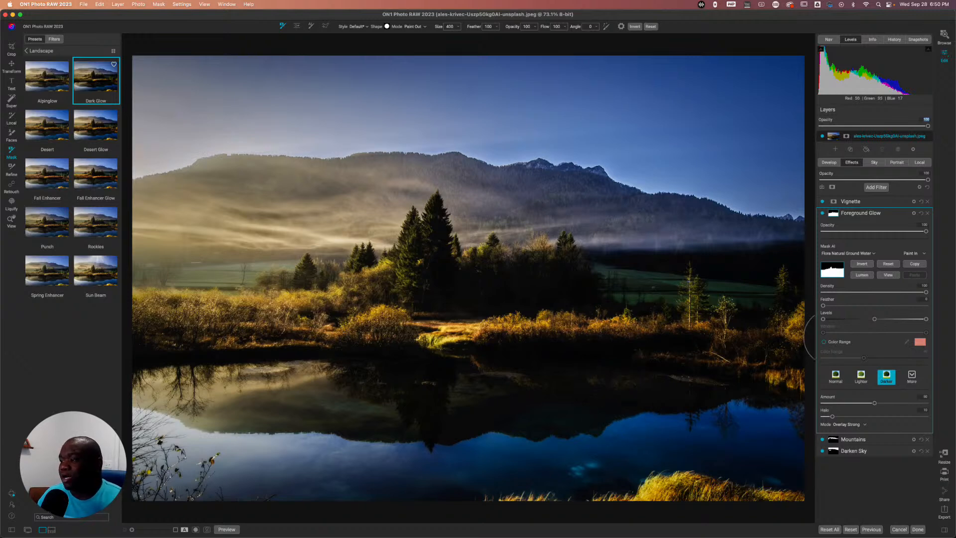
Reduce the Foreground Glow filter's opacity to about 46, compare before and after, and collapse the filter's settings
drag(925, 231, 868, 238)
key(backslash)
key(backslash)
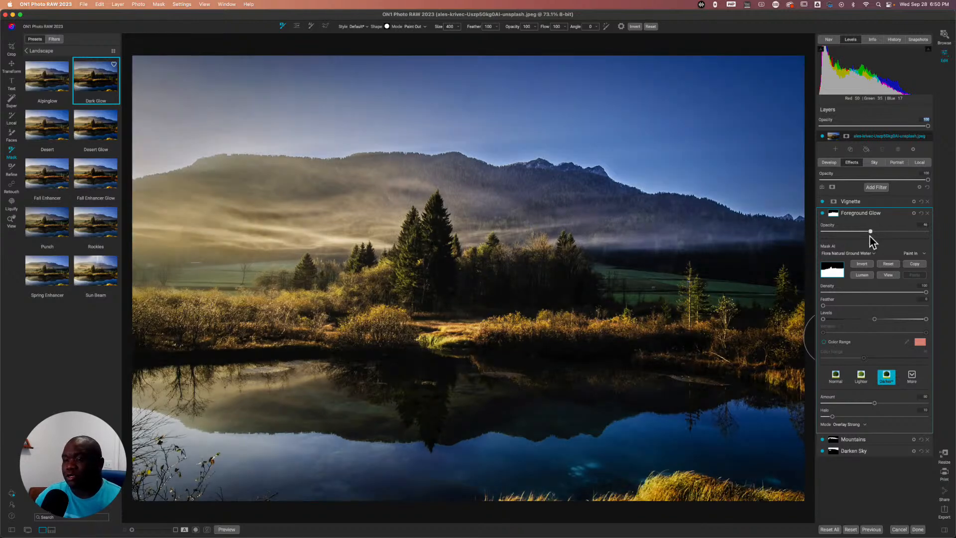
key(backslash)
key(backslash)
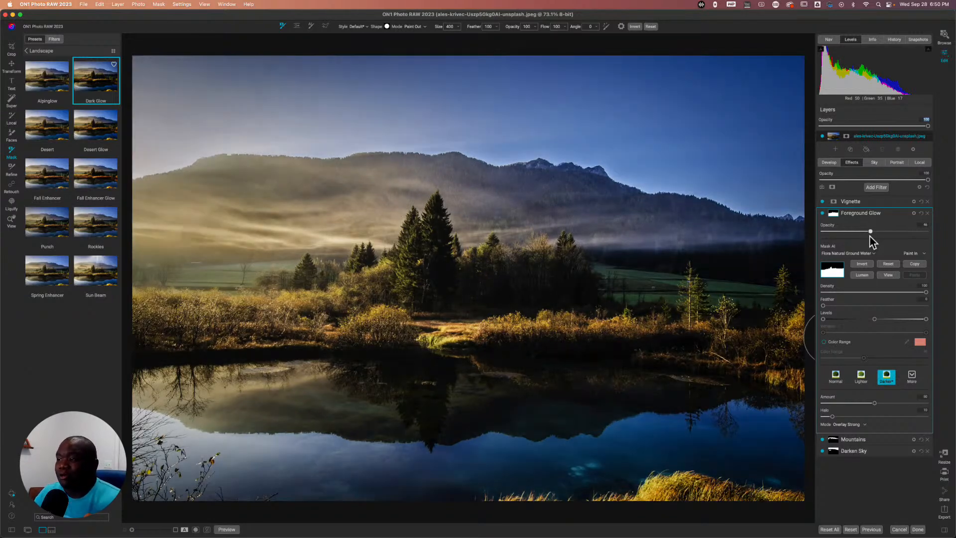
click(887, 214)
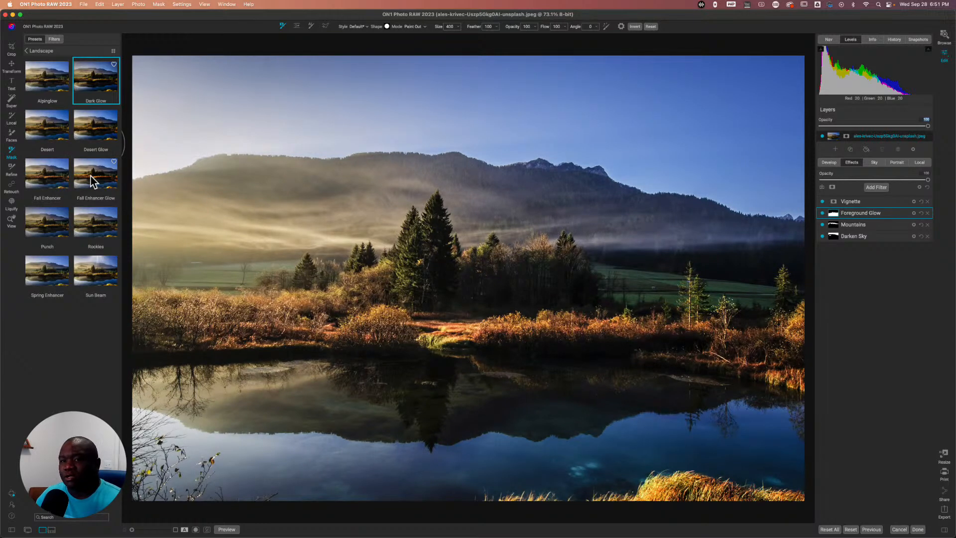
Compare the Fall Enhancer Glow preset with the original and discard all edits to the lake photo
click(91, 175)
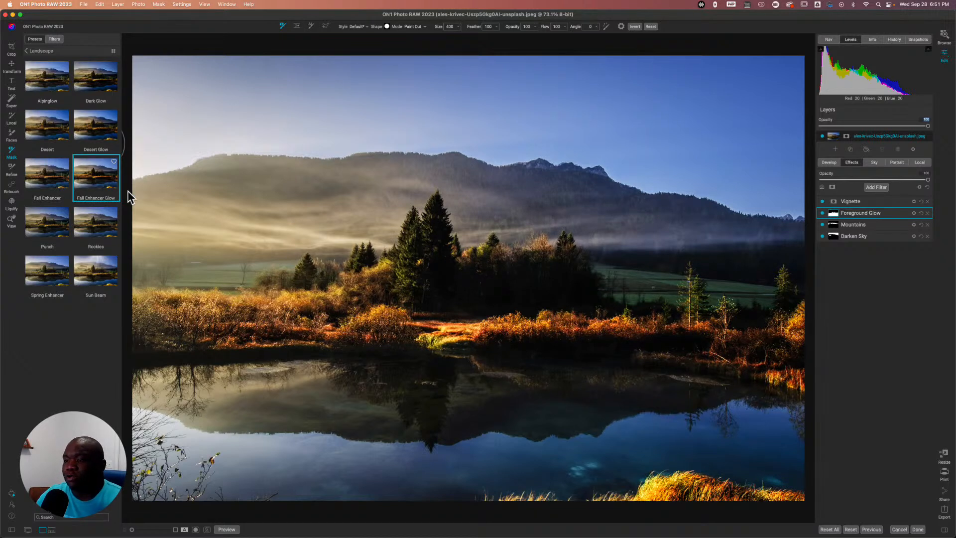
key(backslash)
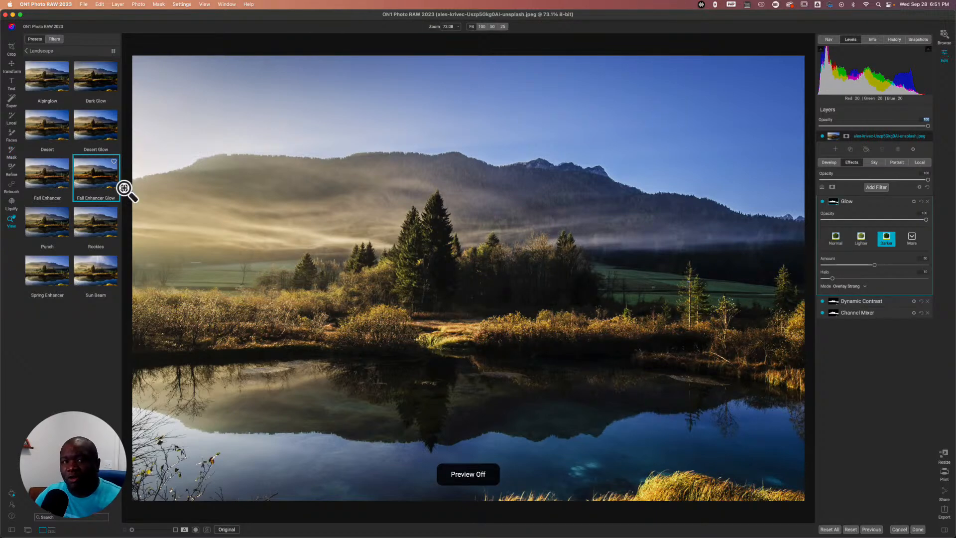
key(backslash)
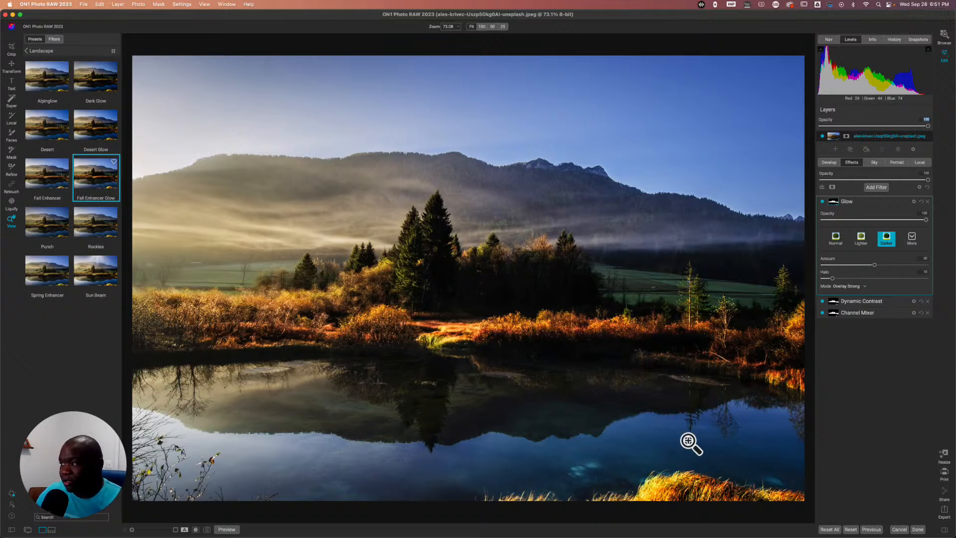
click(900, 529)
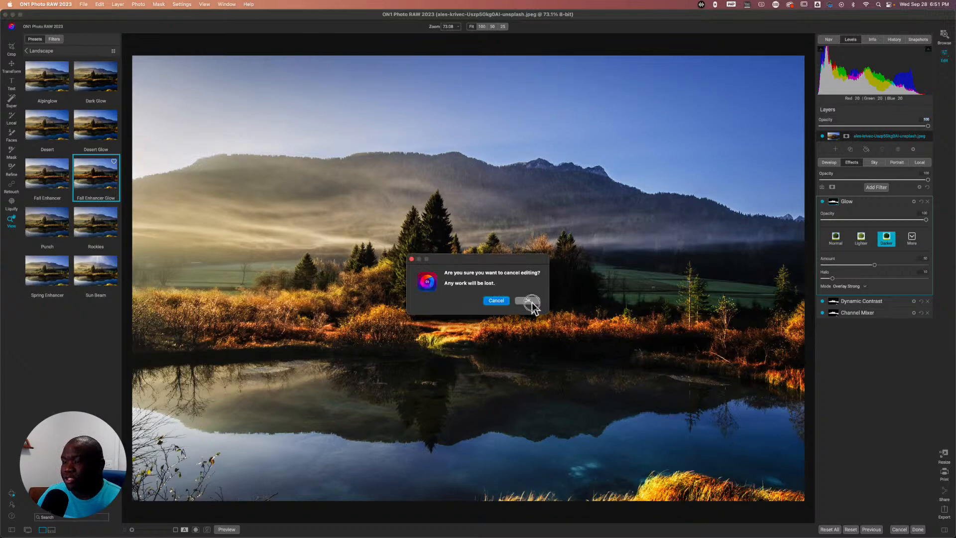
click(529, 301)
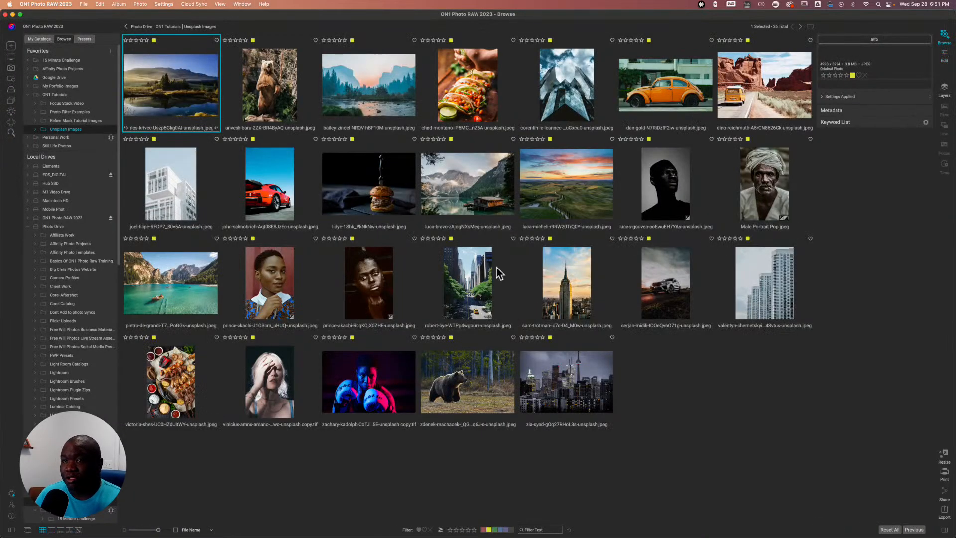
Open the standing brown bear photo for editing and show the Bird & Wildlife category of the AI Adaptive Presets
click(275, 100)
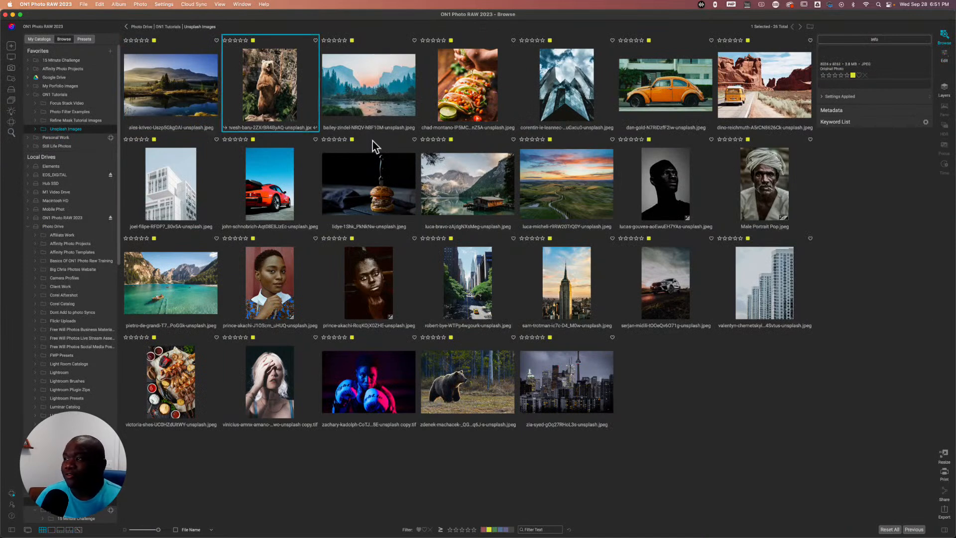
click(945, 56)
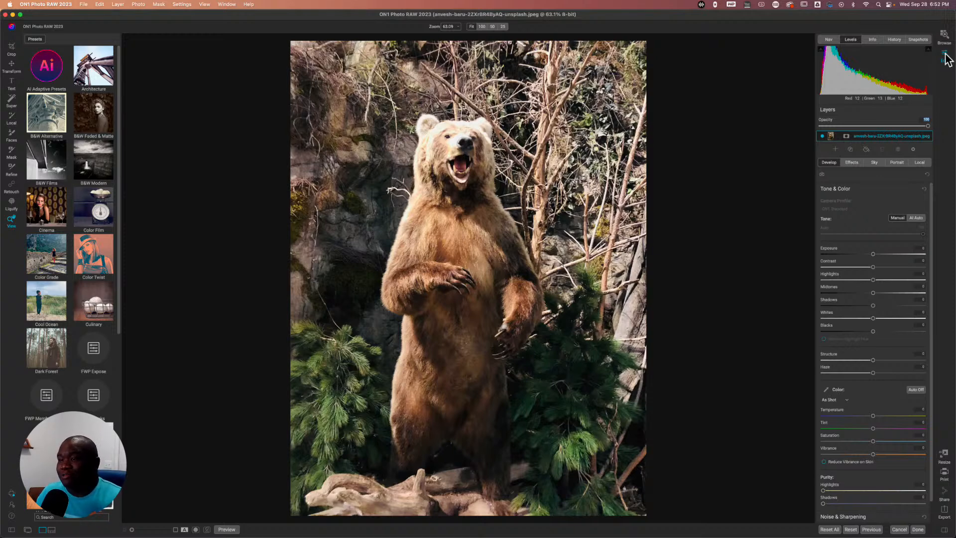
click(45, 77)
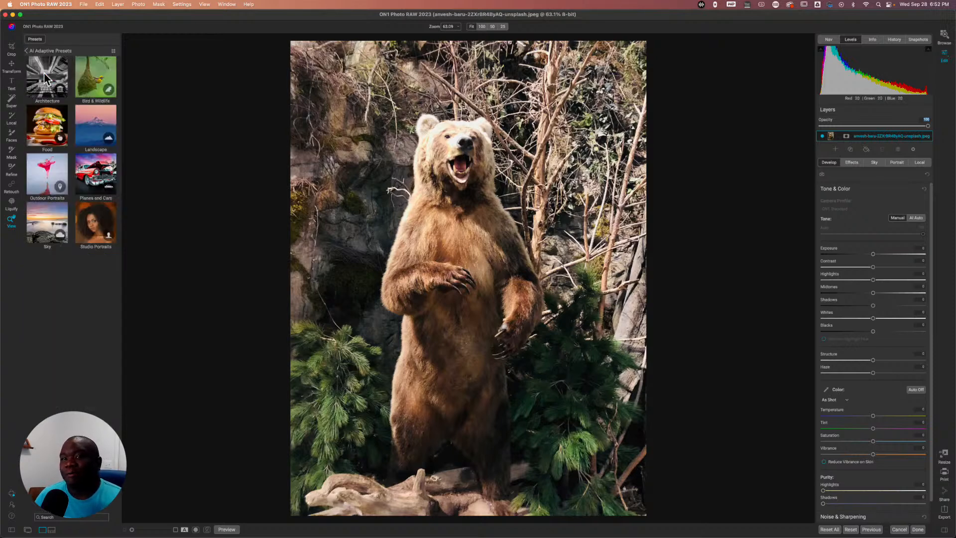
click(103, 75)
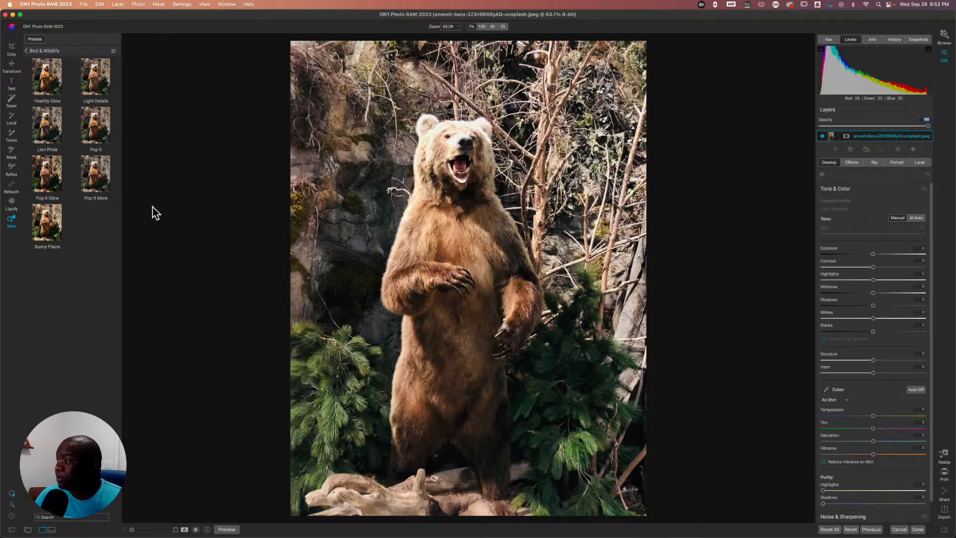
Preview the Healthy Glow, Light Details and Pop It presets on the bear photo
click(49, 86)
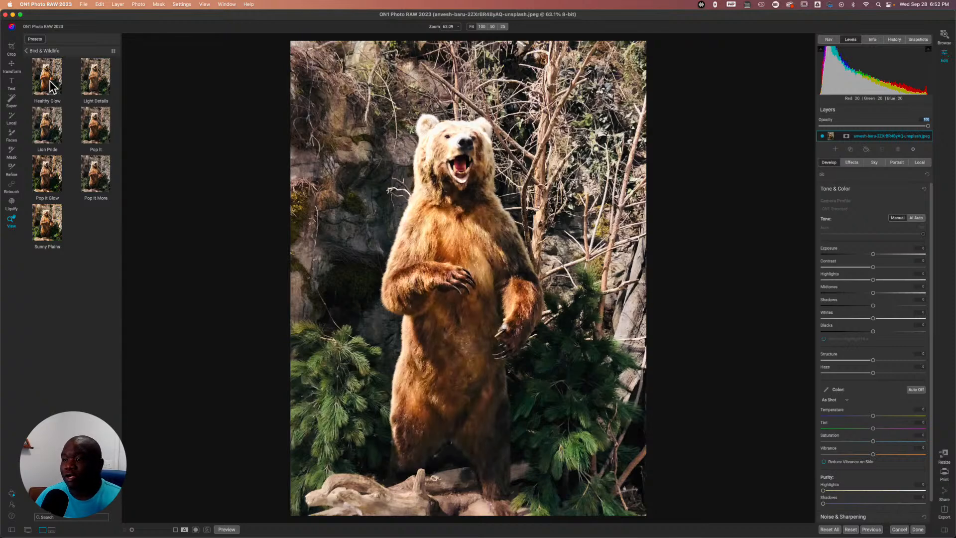
click(93, 86)
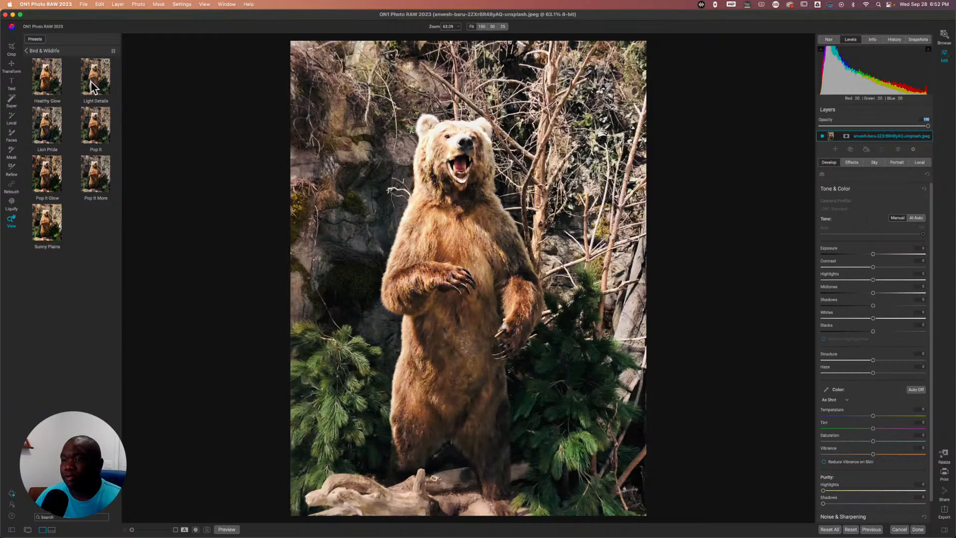
click(103, 126)
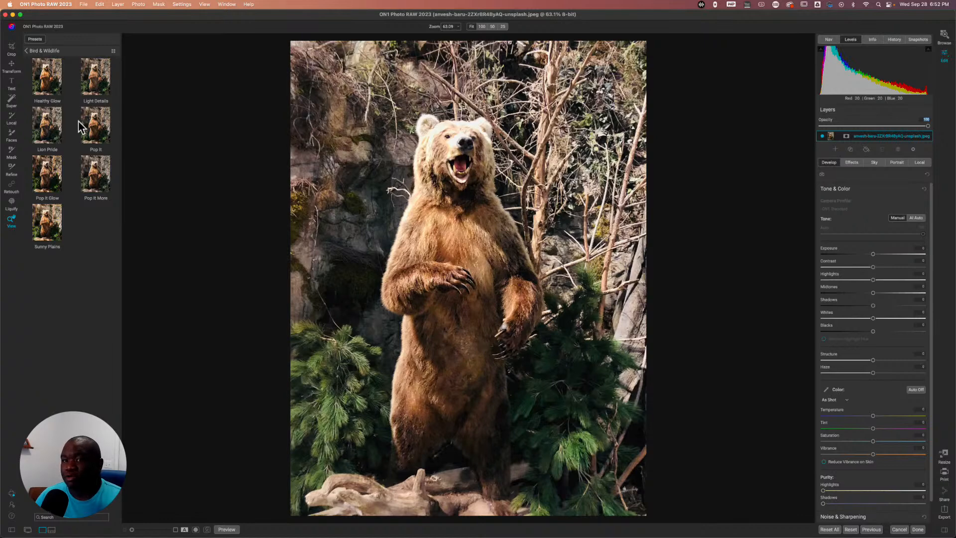
Apply the Pop It preset to the bear photo, show its effect filters, and compare before and after
click(92, 127)
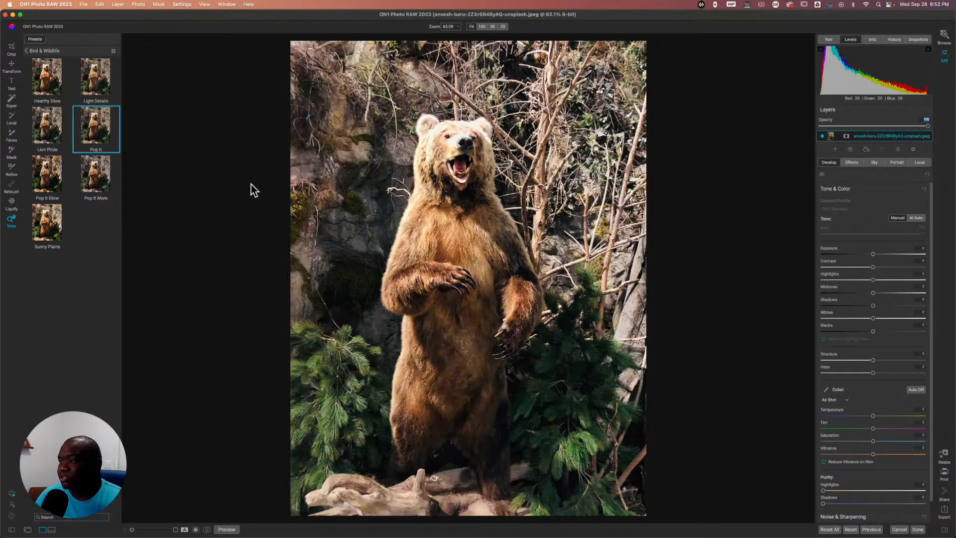
click(853, 164)
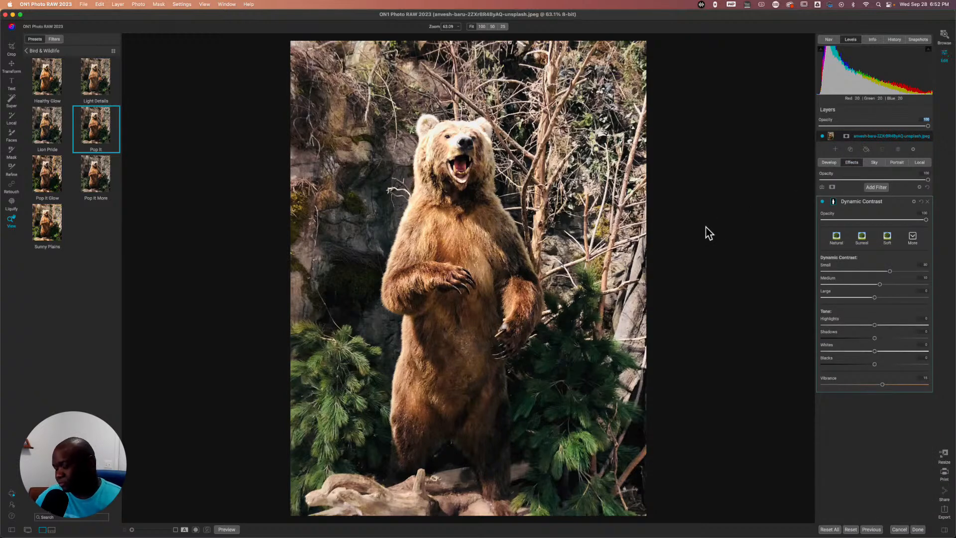
key(p)
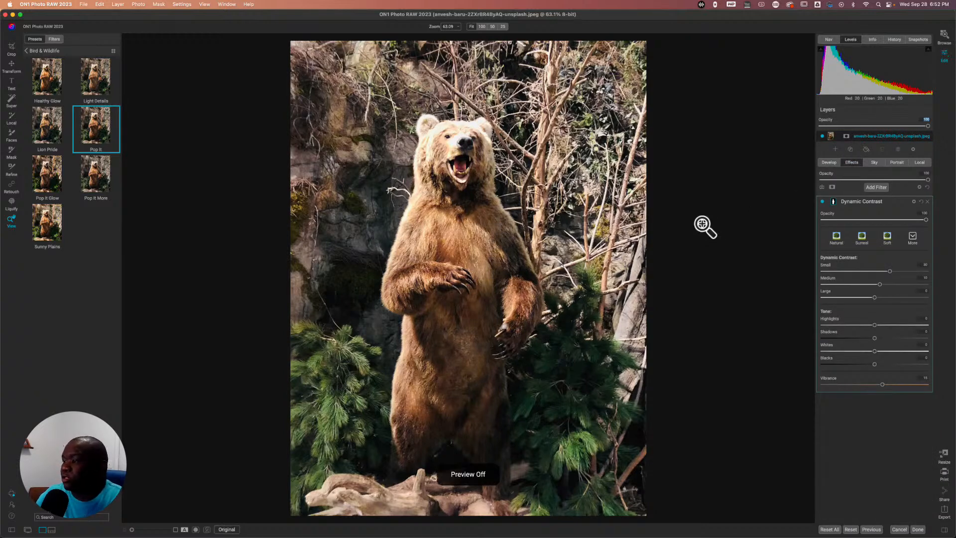
key(p)
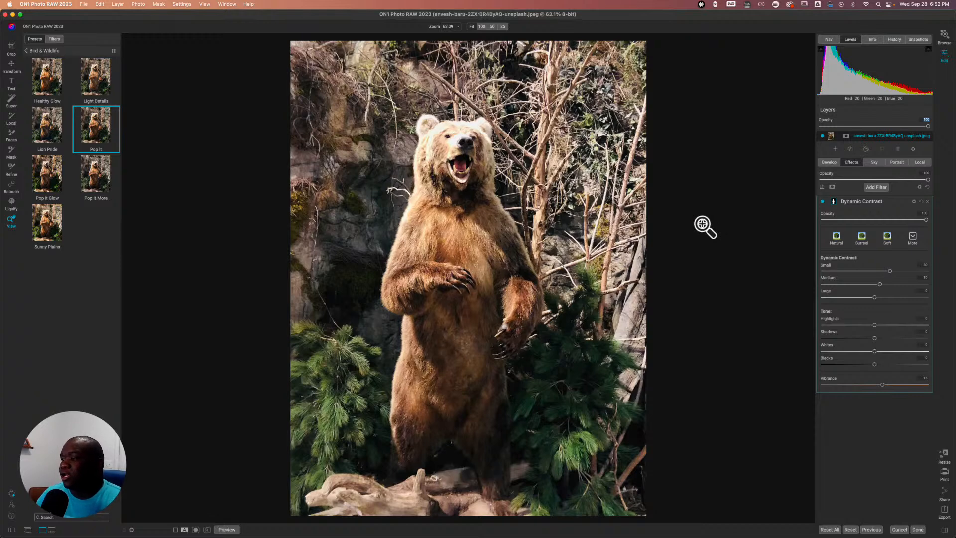
Toggle the Dynamic Contrast filter's mask view on and off to examine how well it isolates the bear
key(o)
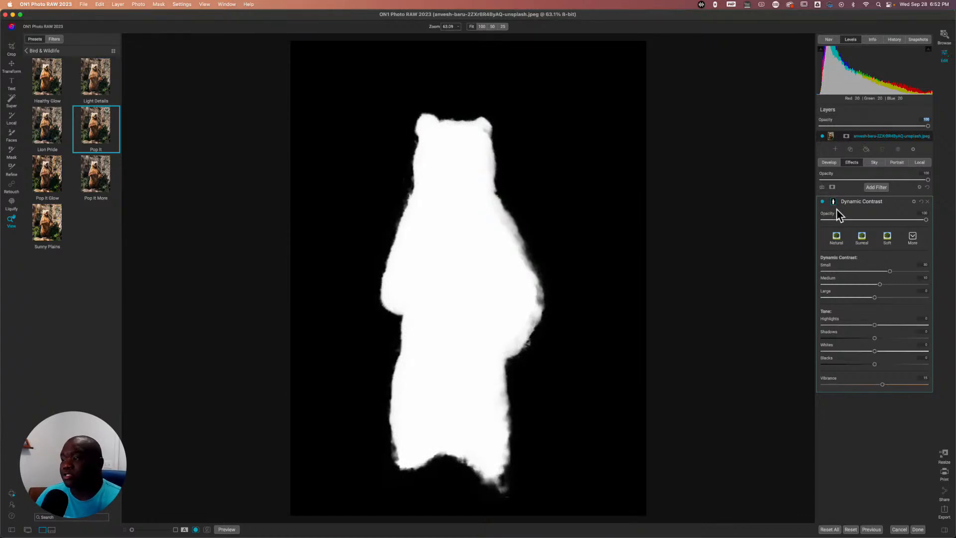
key(o)
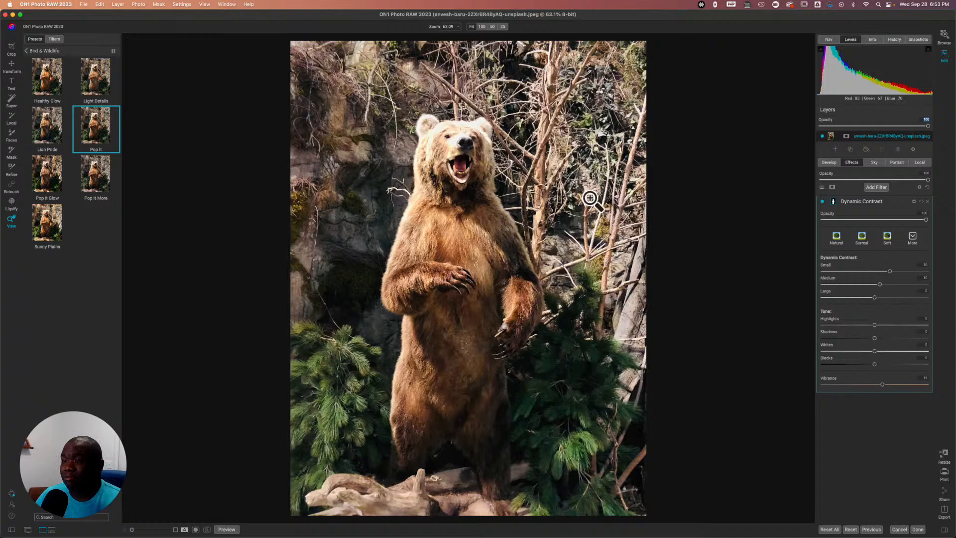
key(o)
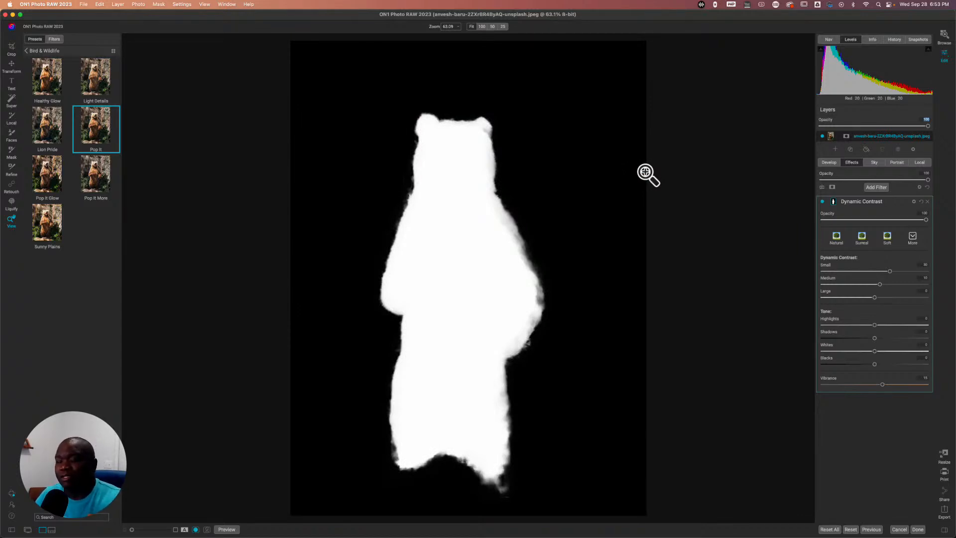
key(o)
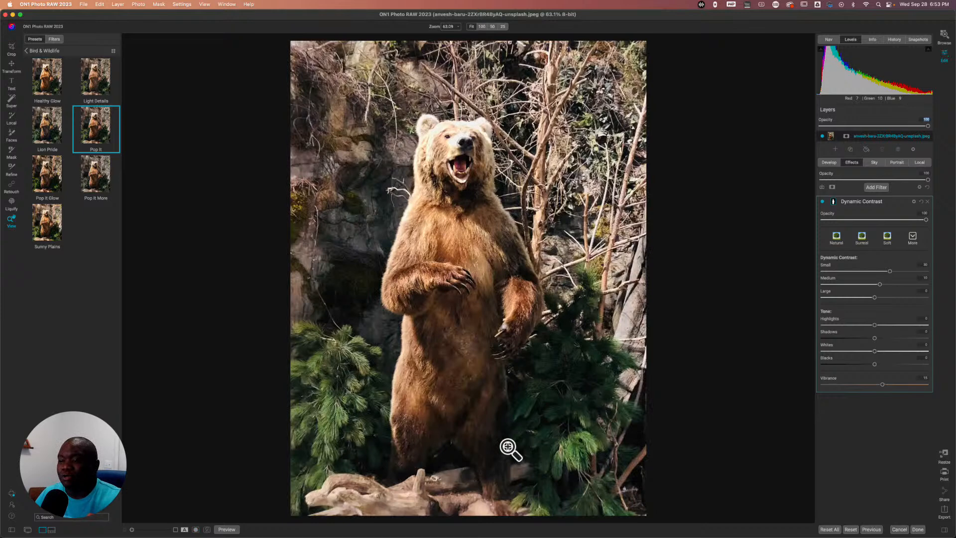
key(o)
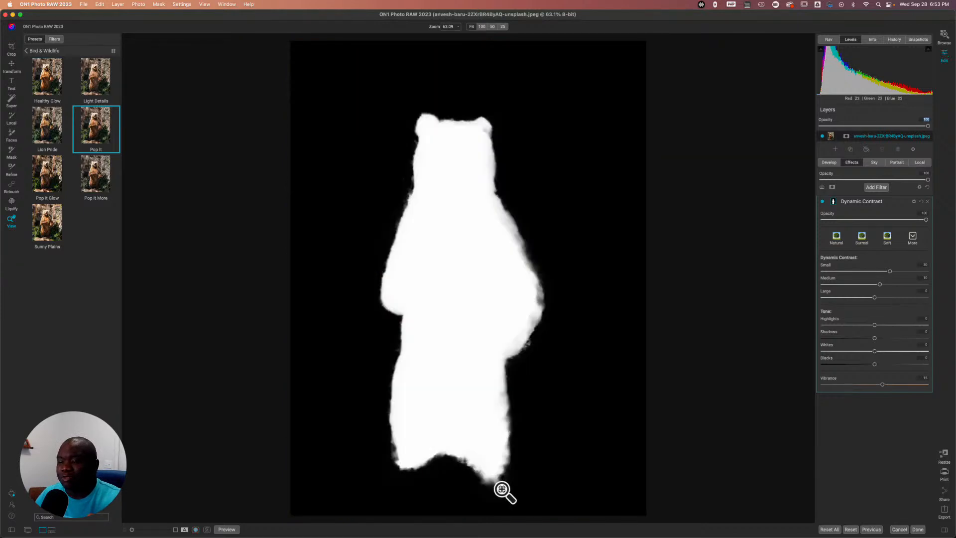
key(o)
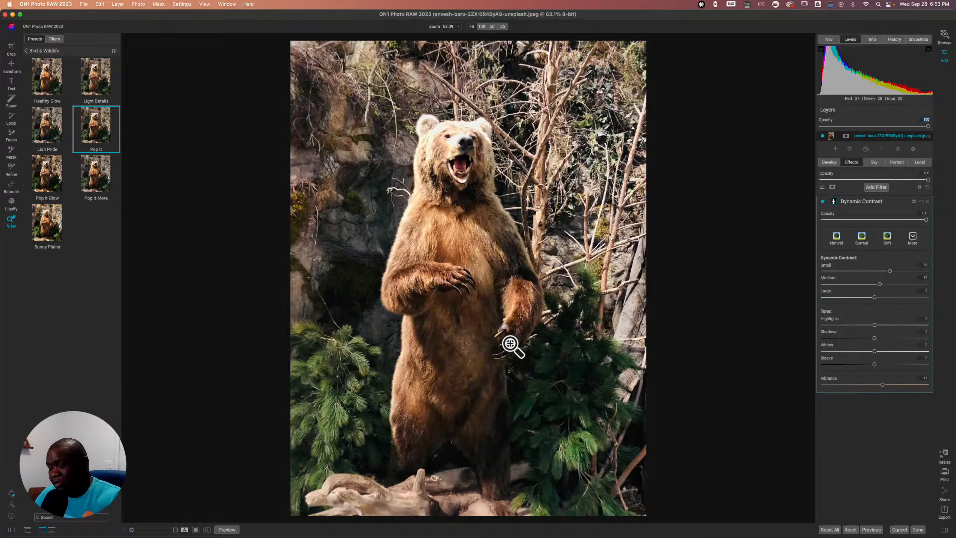
key(o)
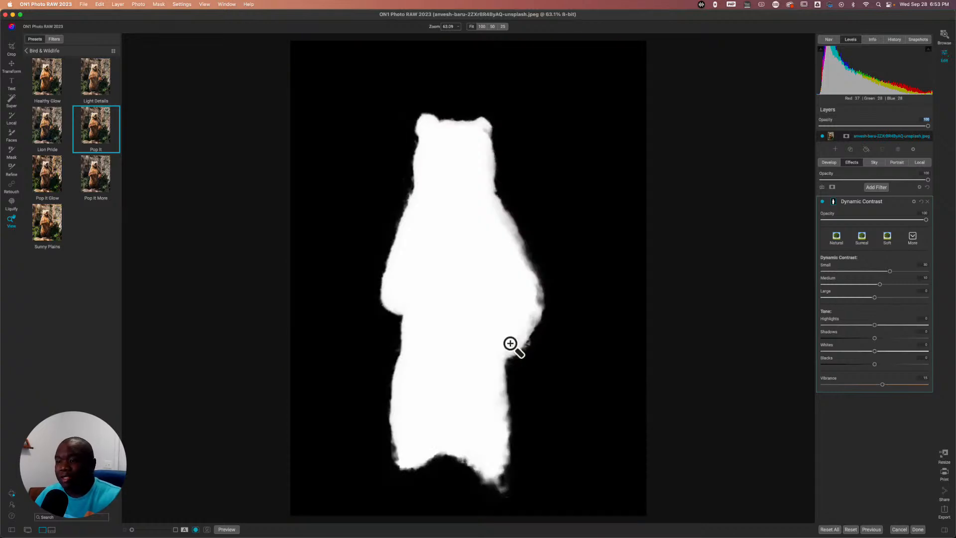
key(o)
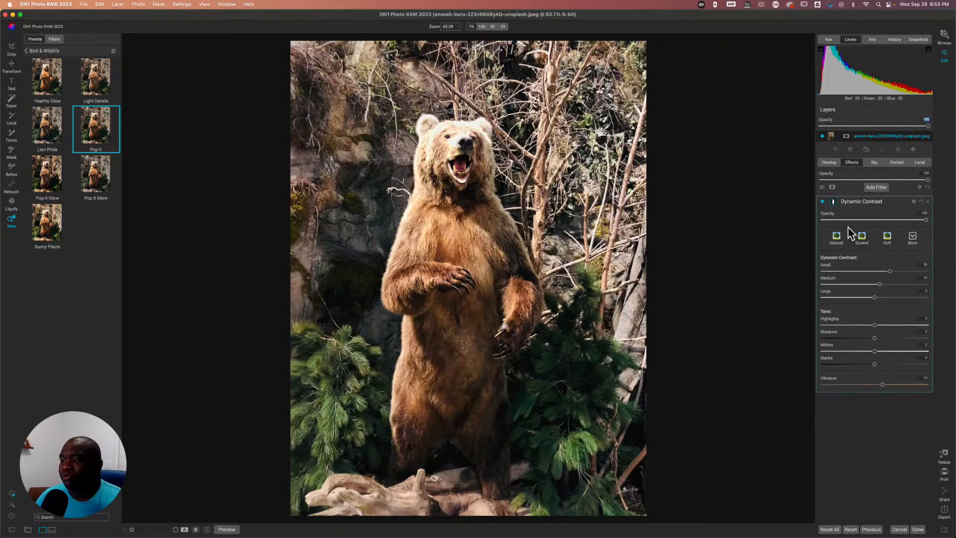
Open the Dynamic Contrast mask options and inspect its Mask AI regions without changing the Animal selection
click(833, 201)
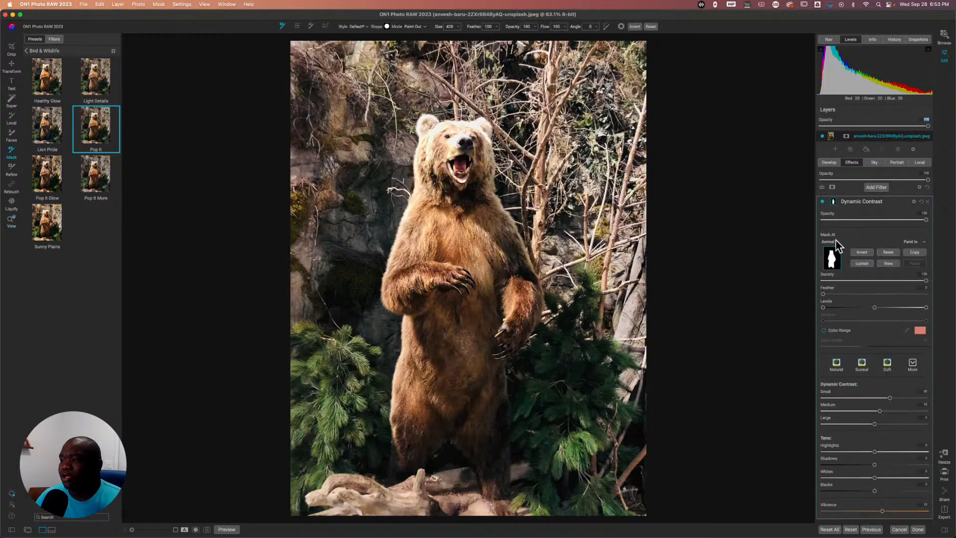
click(836, 241)
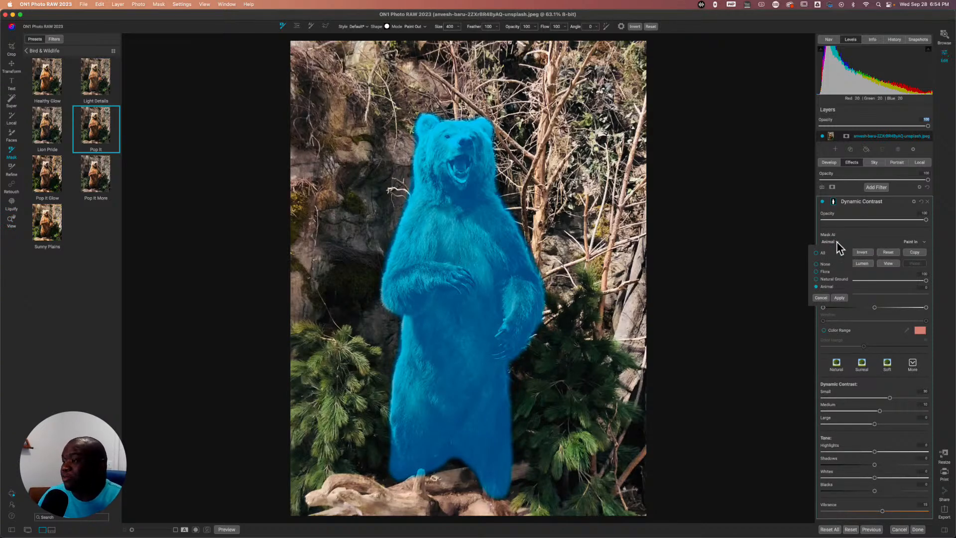
click(844, 235)
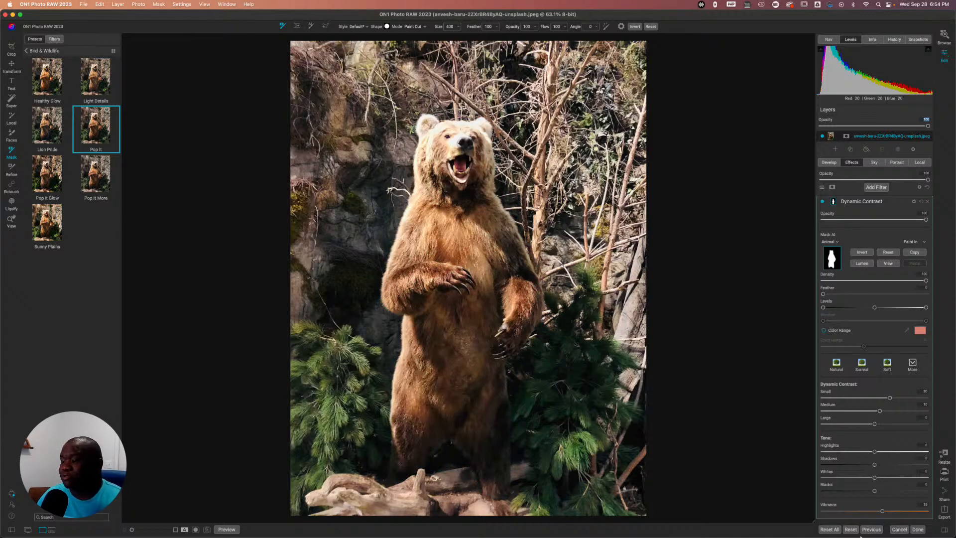
Finish the bear edit and open the photo of tacos with a squeezed lime for editing
click(917, 529)
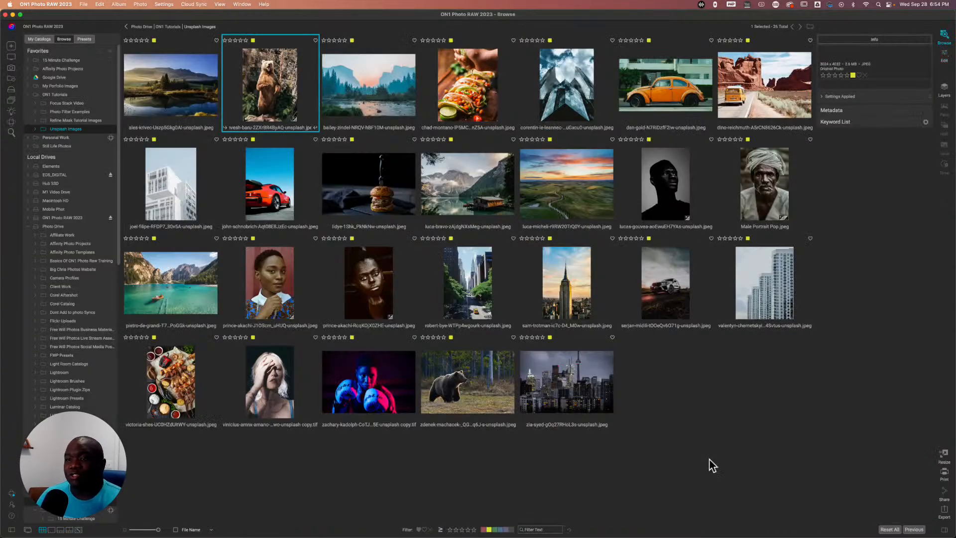
click(476, 98)
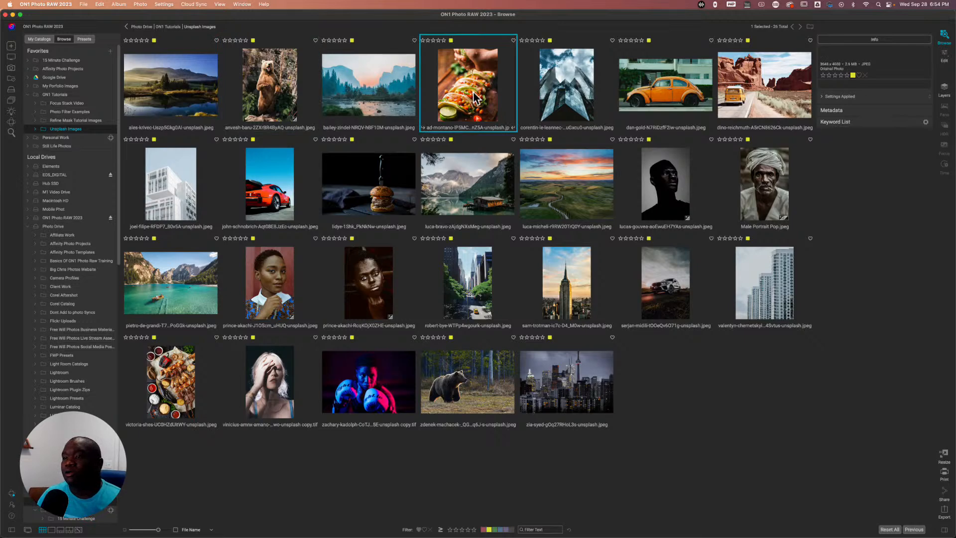
click(945, 57)
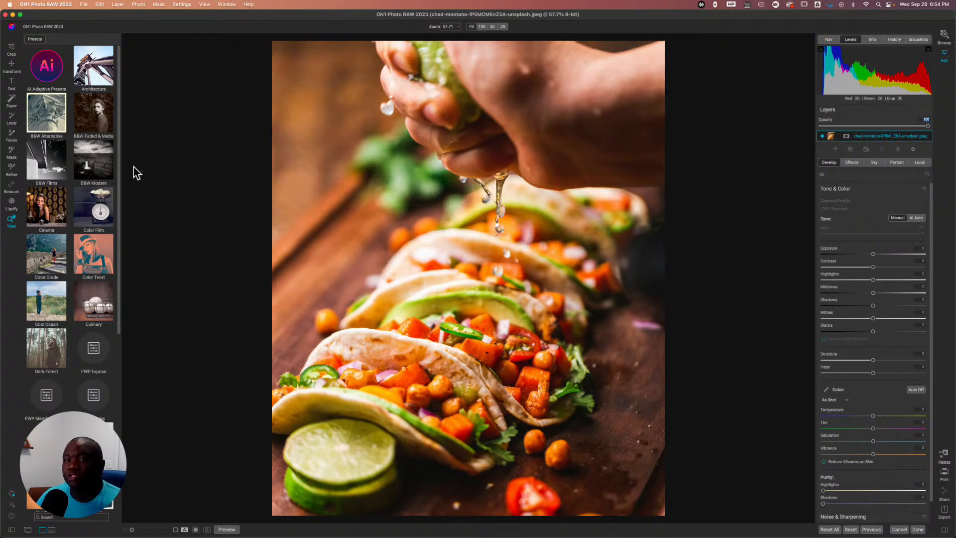
Apply the Bright preset from the Food category of AI Adaptive Presets and compare it with the original
click(55, 77)
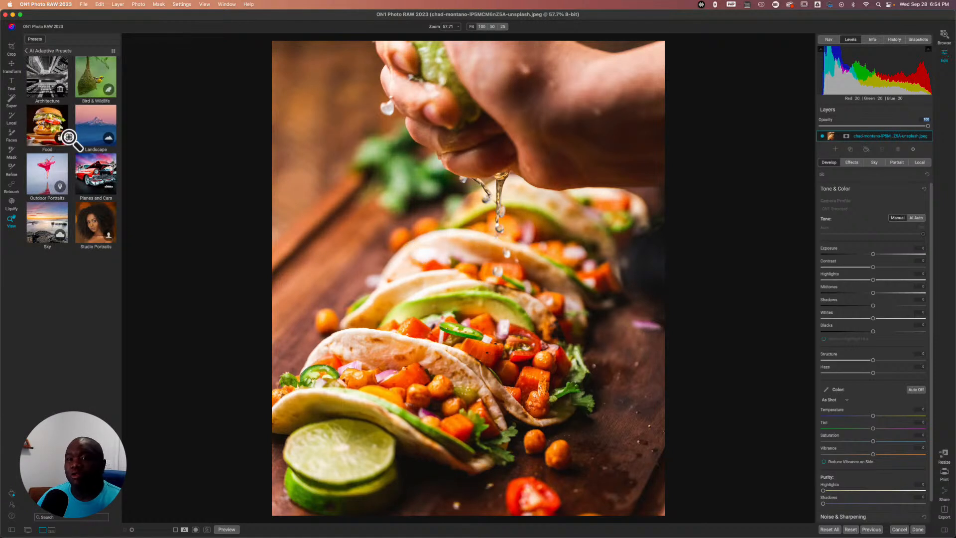
click(51, 128)
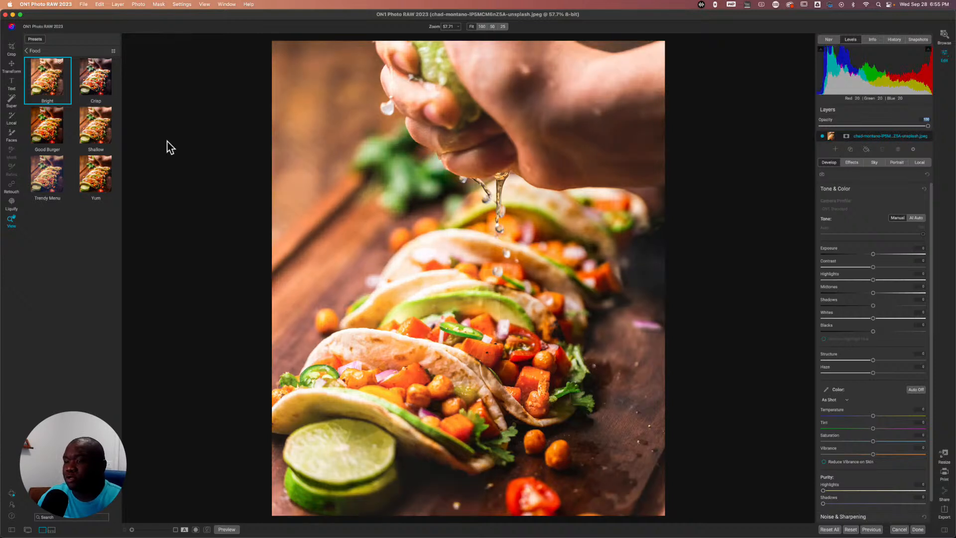
key(backslash)
key(backslash)
key(backslash)
key(backslash)
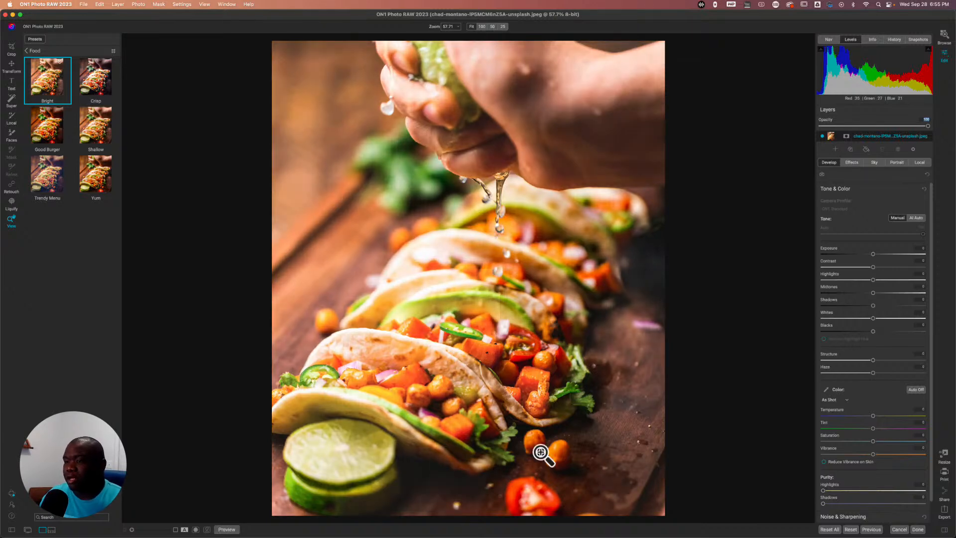
Inspect the Bright preset's effect on the tacos at 100% zoom, comparing before and after
click(498, 315)
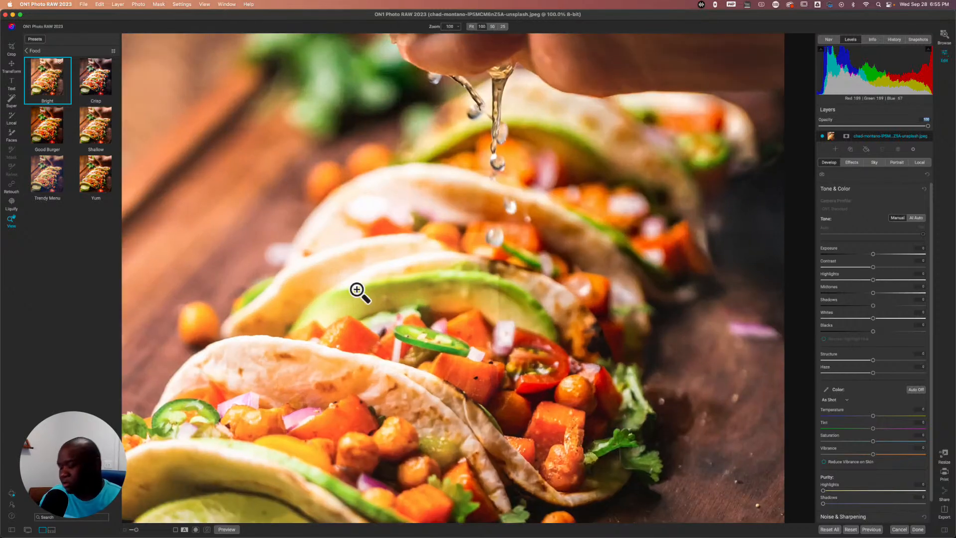
key(backslash)
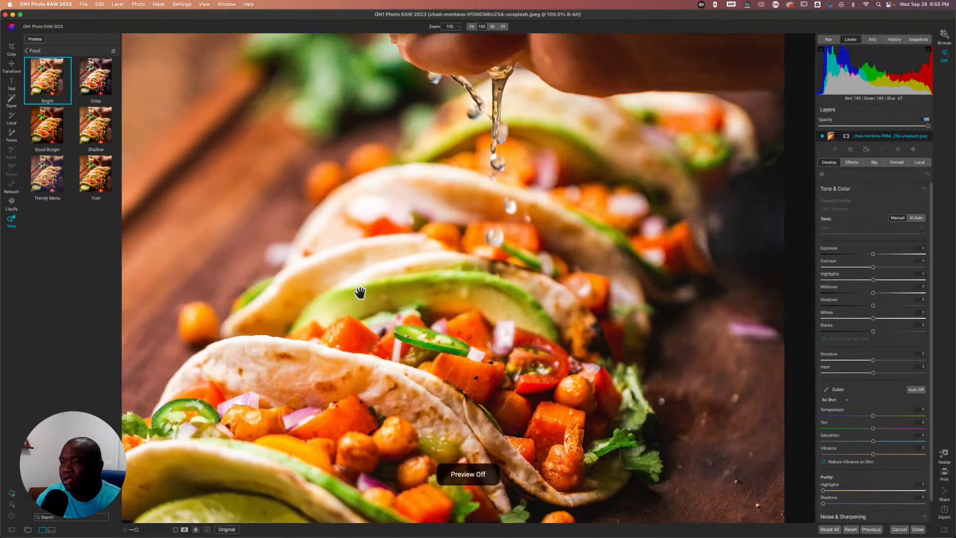
key(backslash)
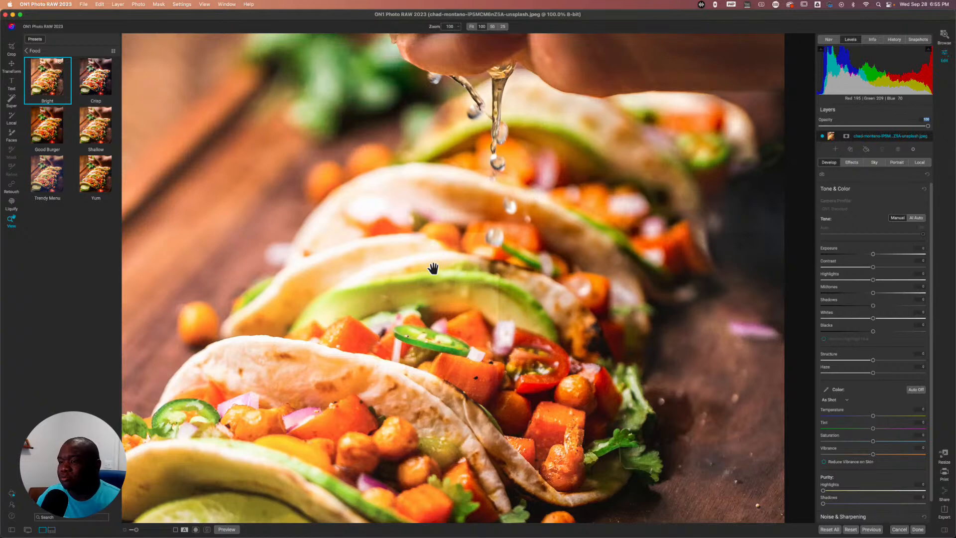
click(589, 401)
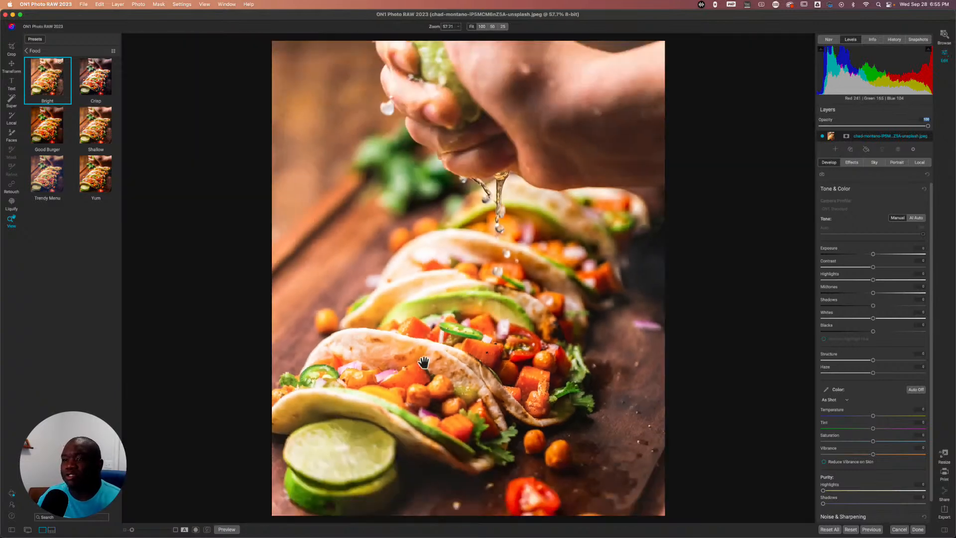
Compare the edited taco photo with the original at full view and show the preset's effect filters
click(227, 529)
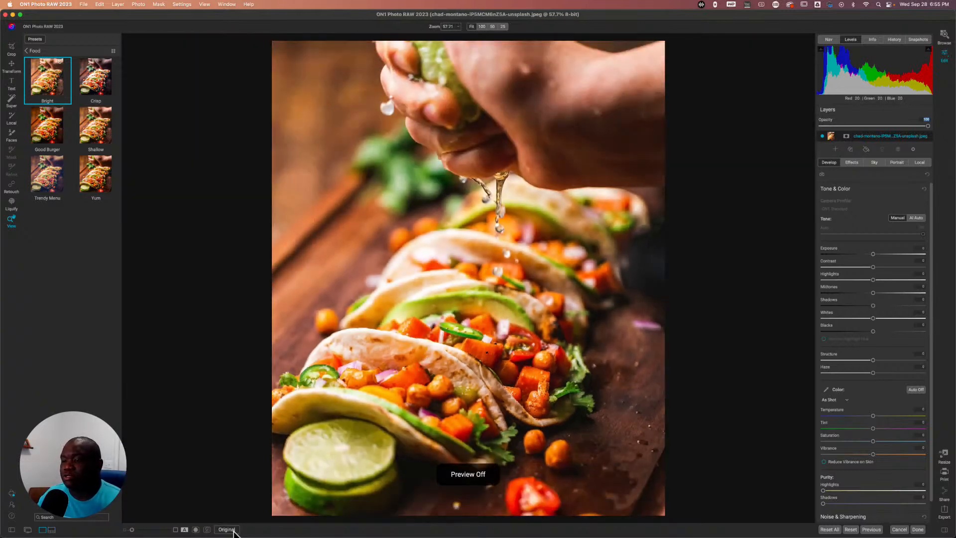
click(232, 530)
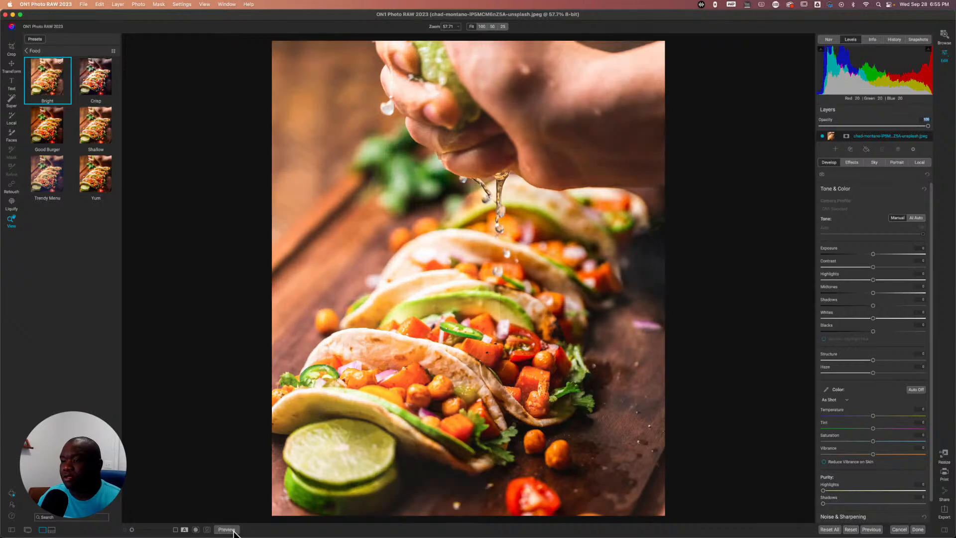
click(232, 530)
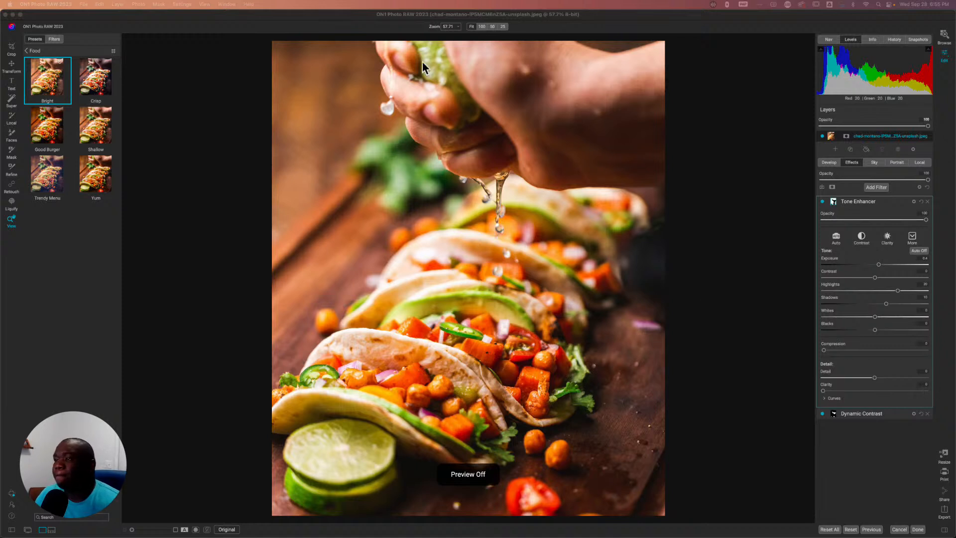
click(595, 20)
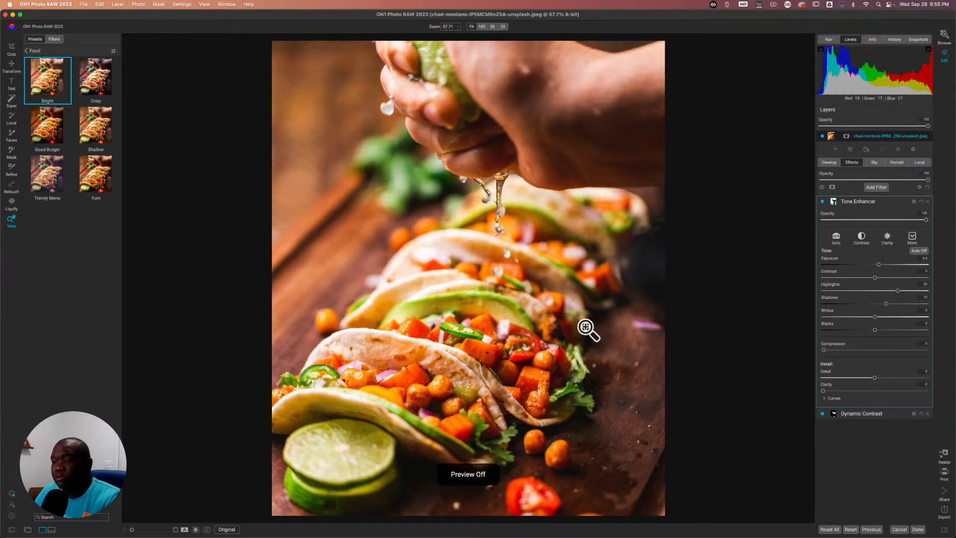
key(super+p)
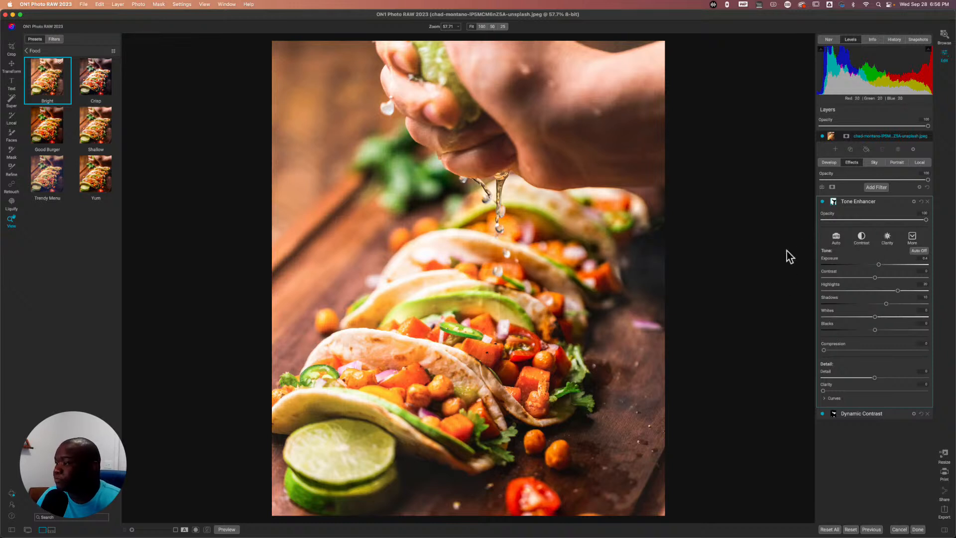
Open the Tone Enhancer filter's mask options and apply Mask AI with the Food region selected
click(833, 201)
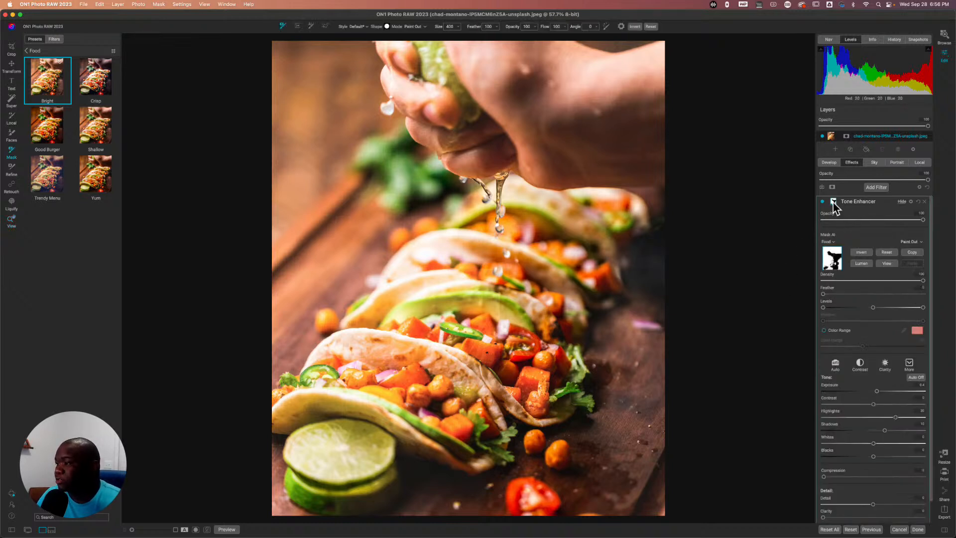
click(826, 242)
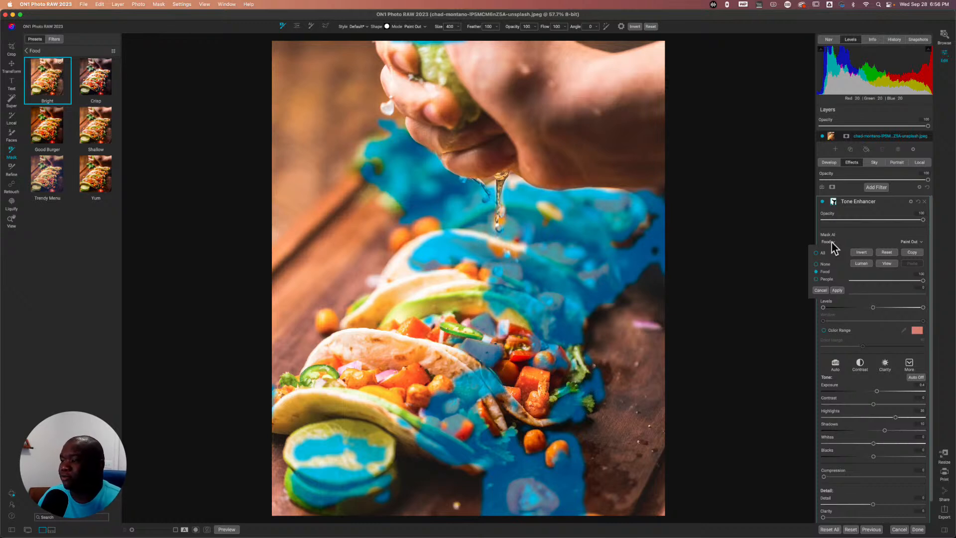
click(836, 290)
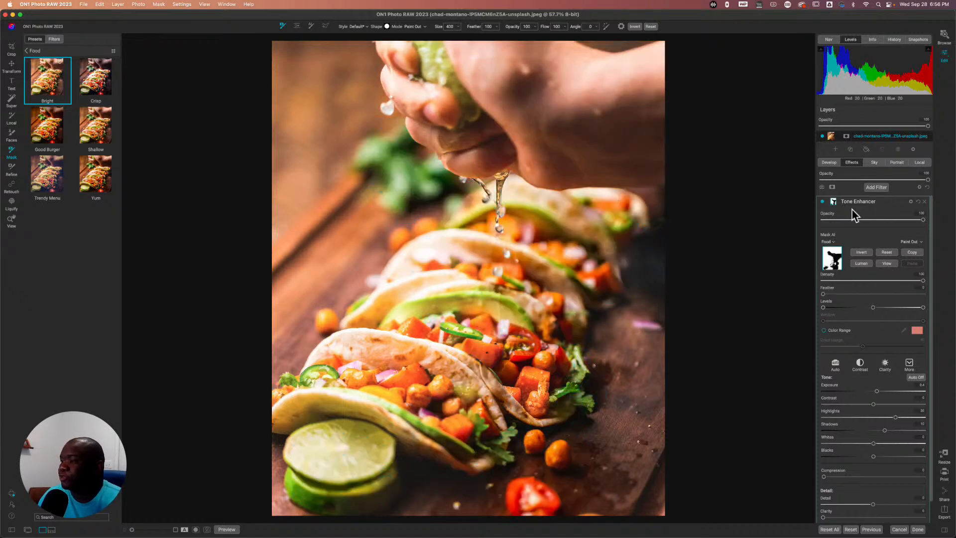
Collapse the Tone Enhancer filter and expand the Dynamic Contrast filter's settings
click(879, 204)
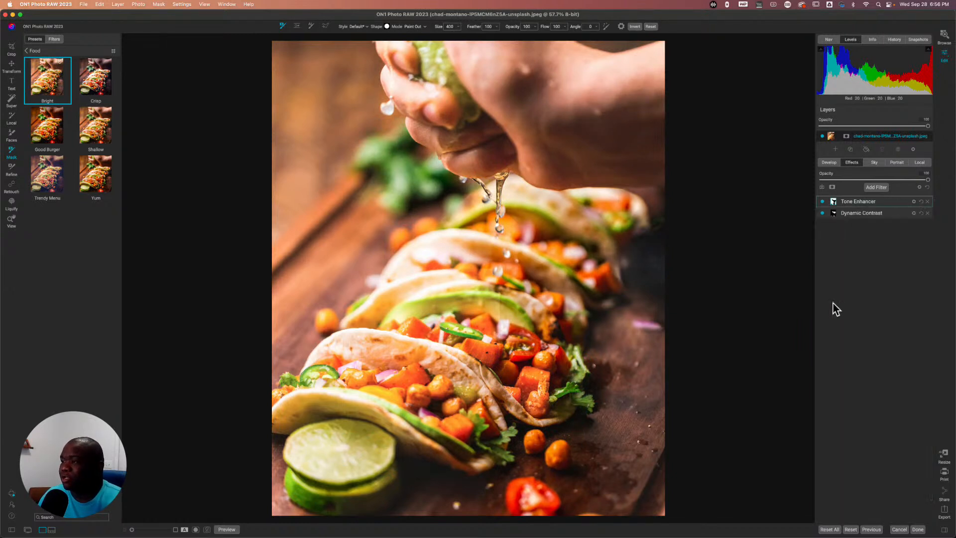
click(859, 214)
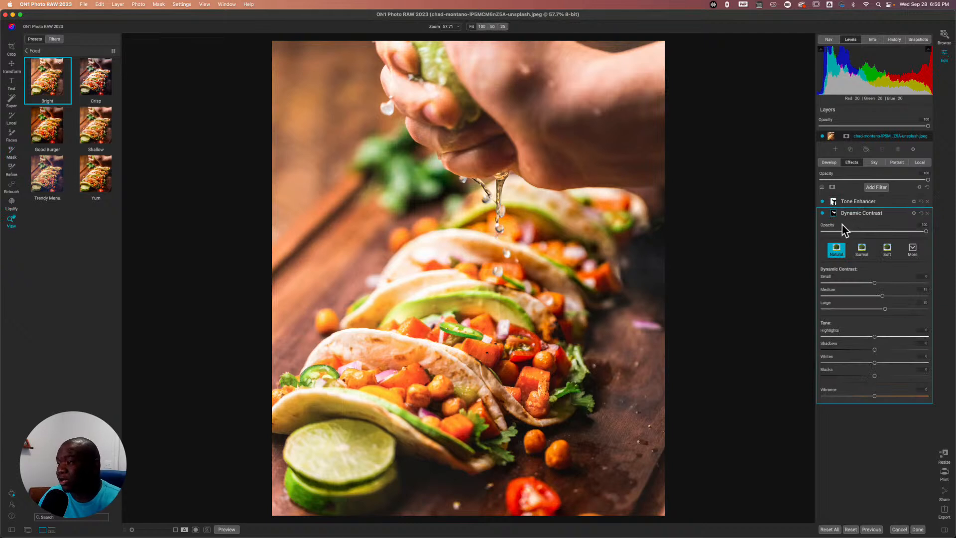
Examine the Dynamic Contrast filter's mask over the taco photo, switching between the mask and the normal image
alt+click(835, 216)
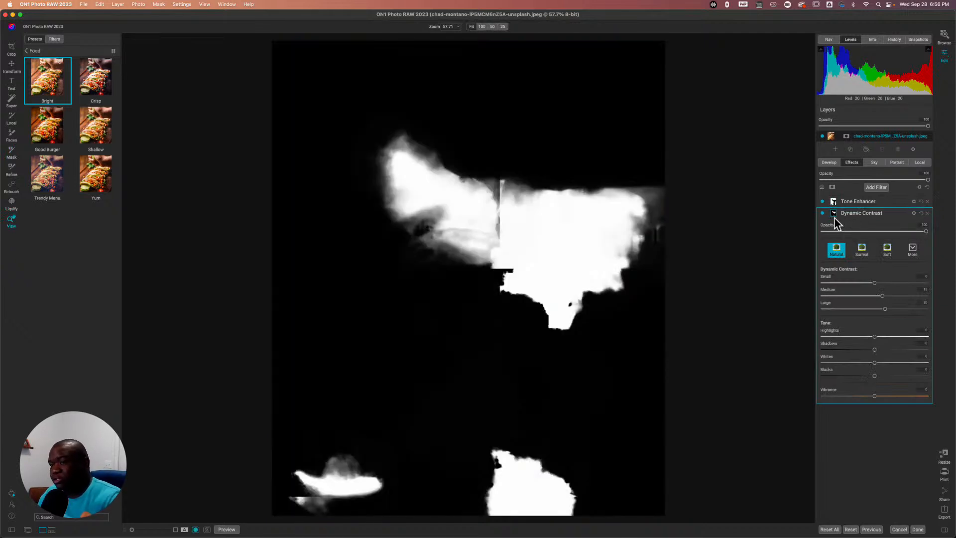
alt+click(834, 216)
alt+click(835, 216)
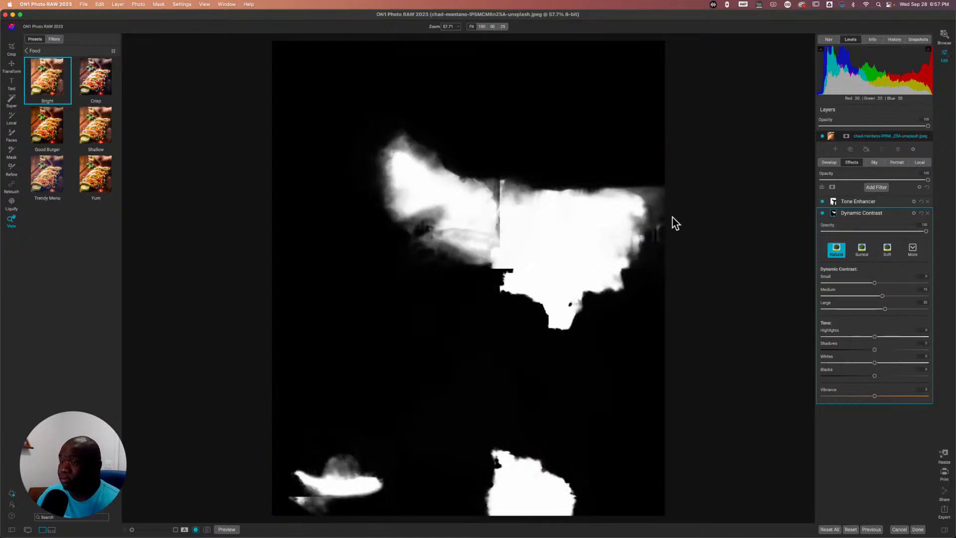
key(o)
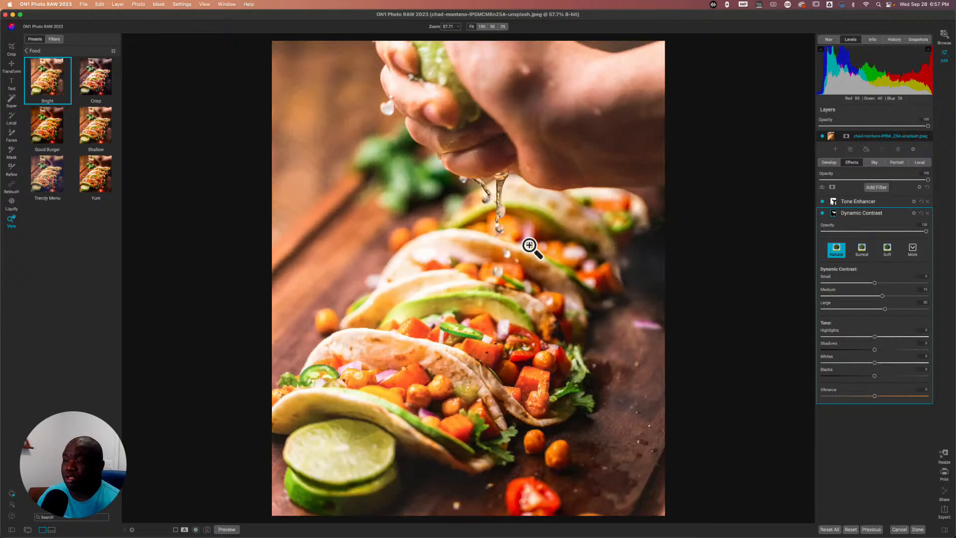
Toggle the Dynamic Contrast and Tone Enhancer filters off and on to compare their individual effects on the tacos
click(822, 213)
click(822, 213)
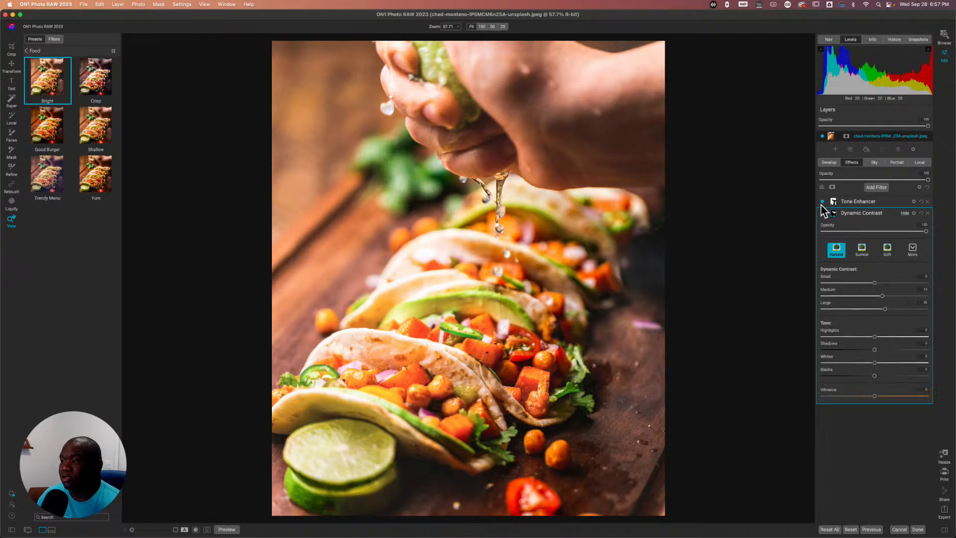
click(821, 202)
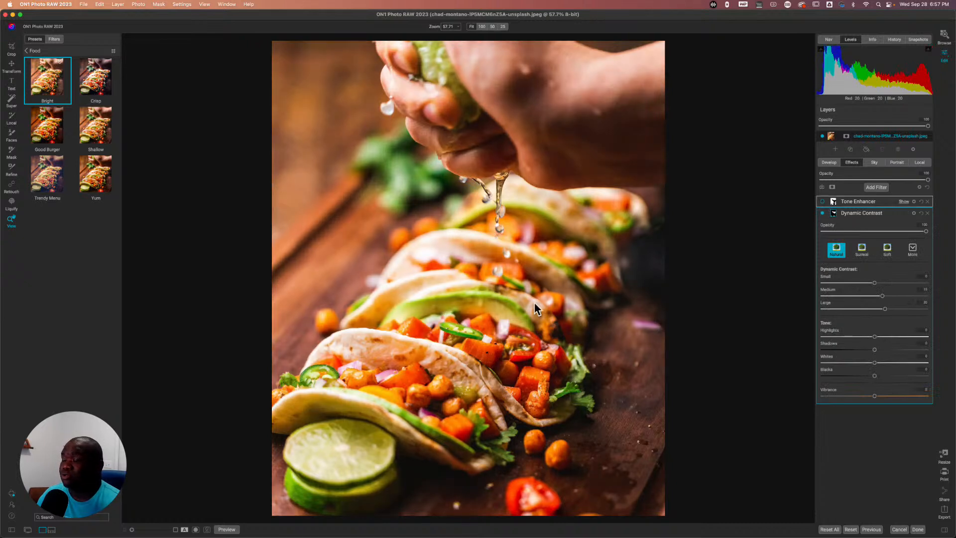
click(822, 201)
click(821, 214)
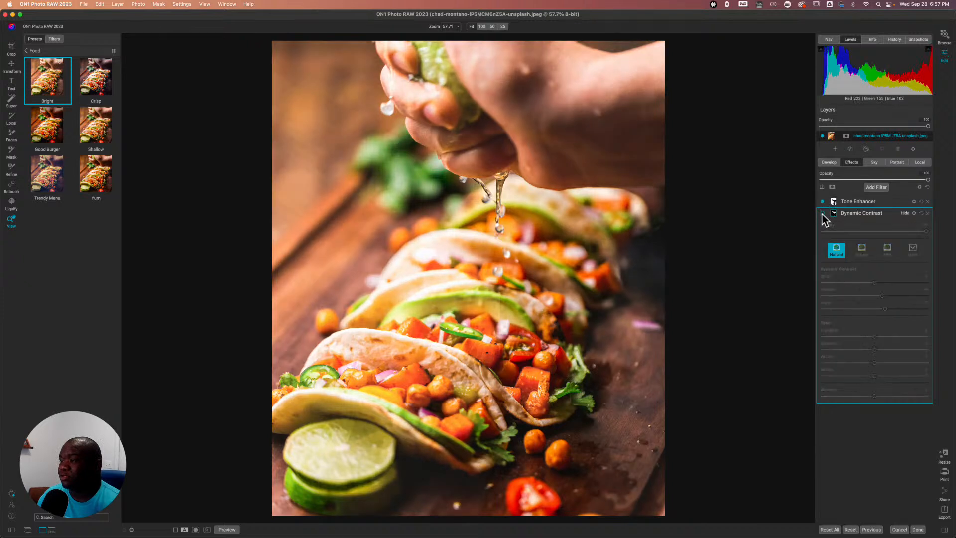
Expand the Tone Enhancer filter and examine its mask before returning to the normal view of the photo
click(833, 203)
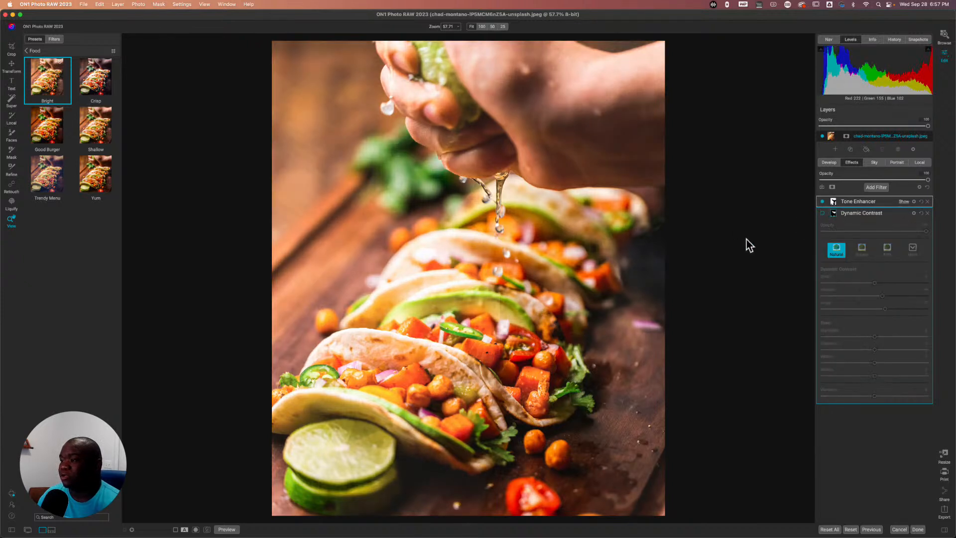
key(o)
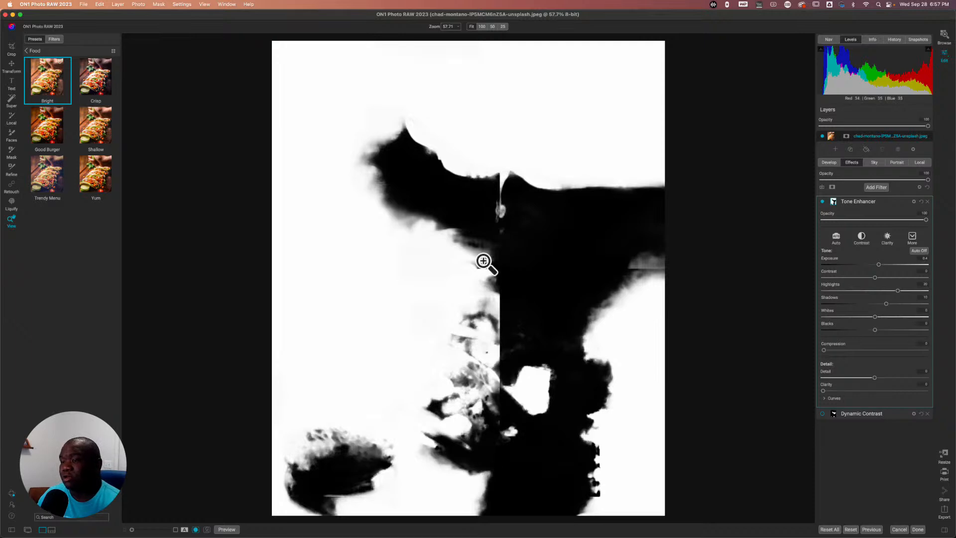
key(m)
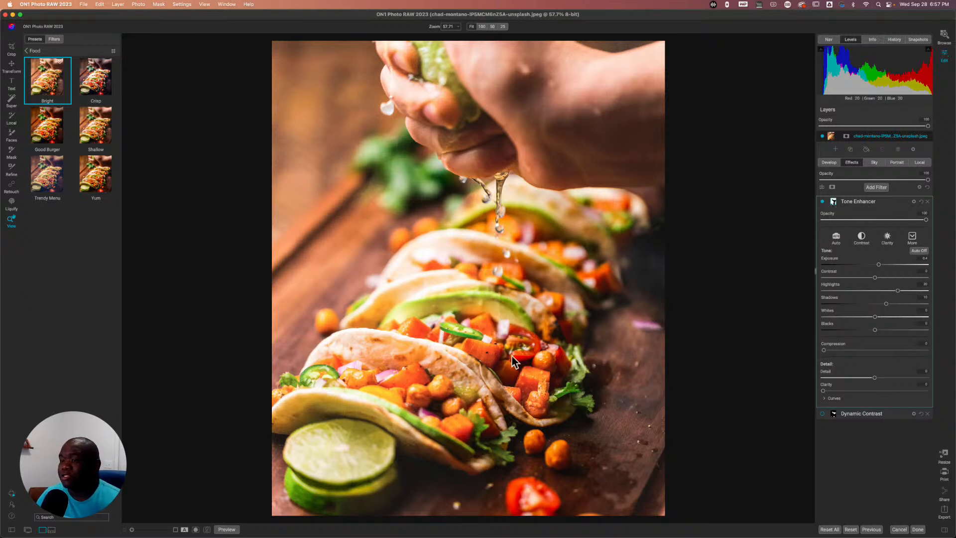
Apply the Shallow food preset and inspect its Lens Blur filter's mask and mask options
click(101, 133)
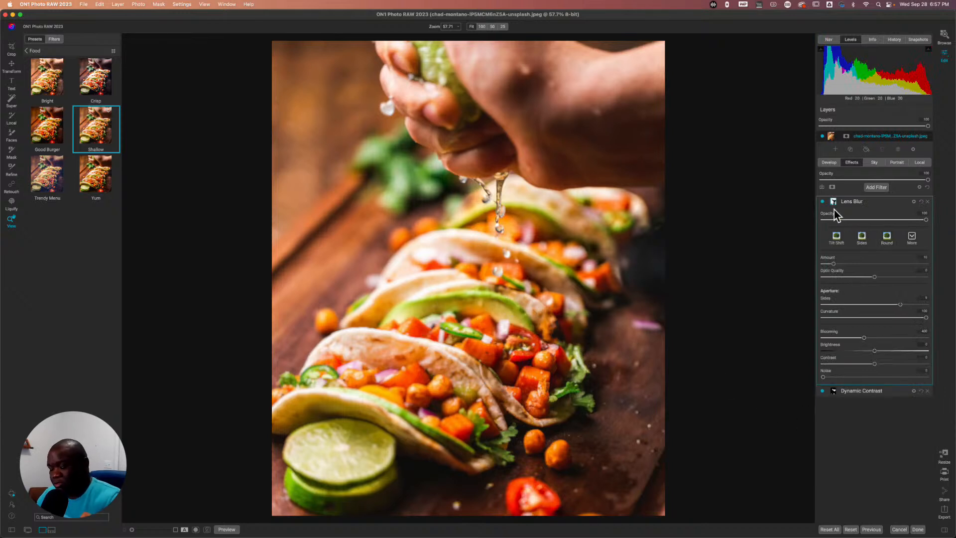
key(super+m)
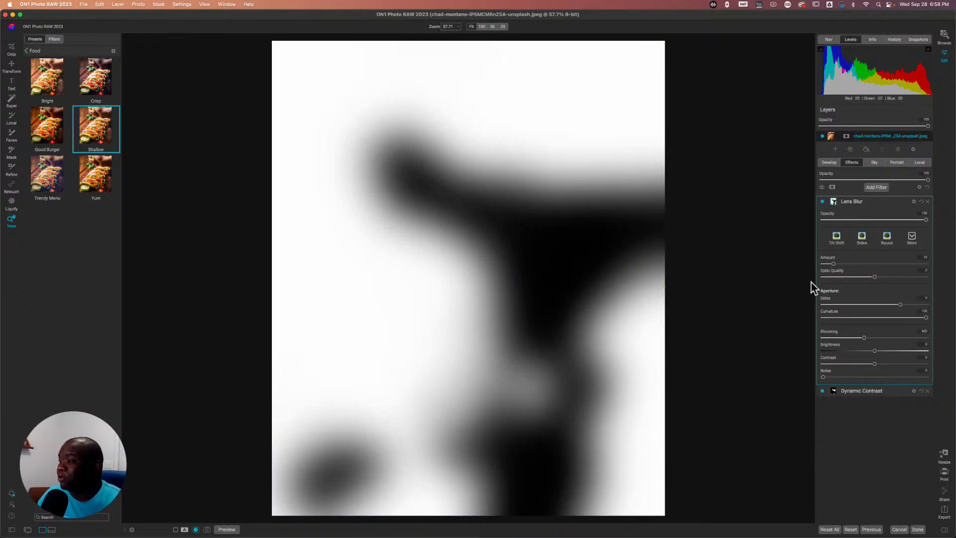
click(833, 201)
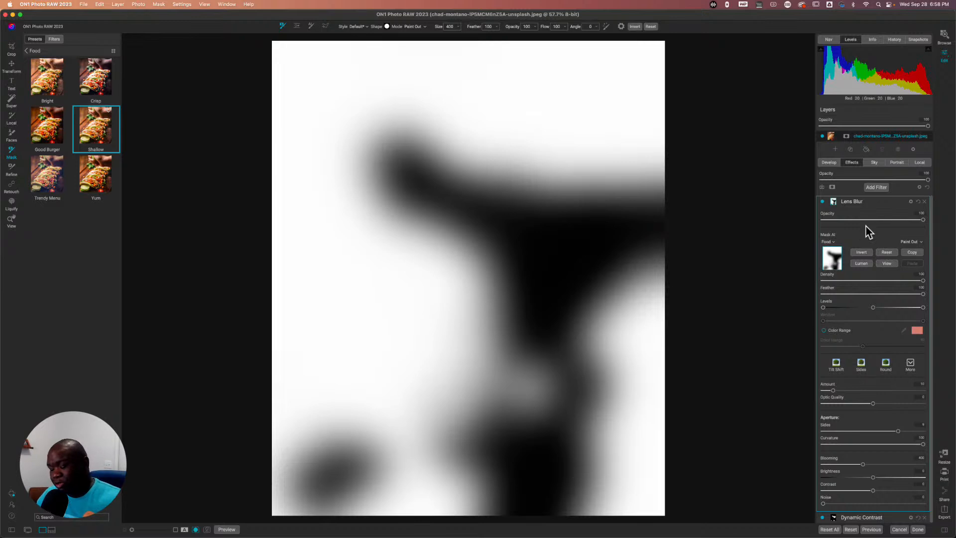
key(o)
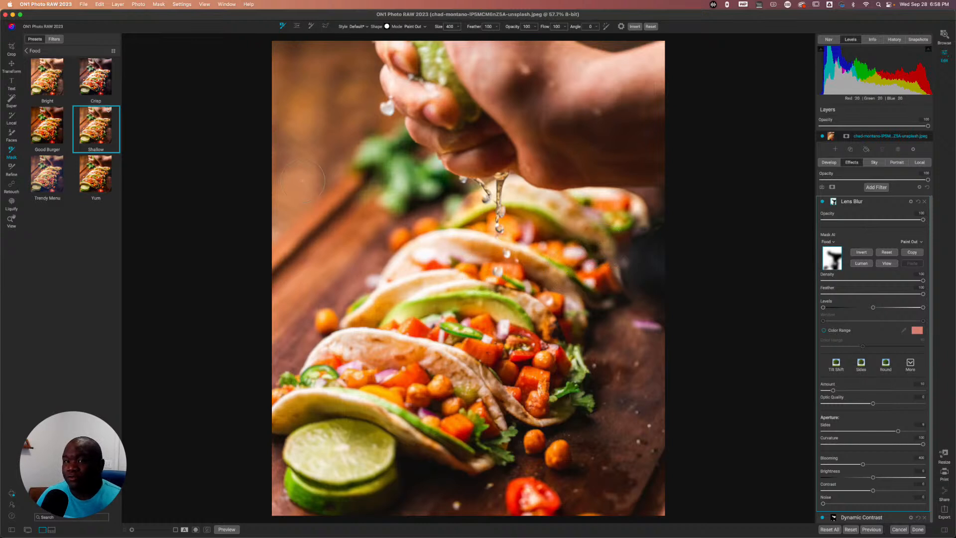
Apply the Bright food preset and raise the Tone Enhancer mask's feather to about 70
click(40, 93)
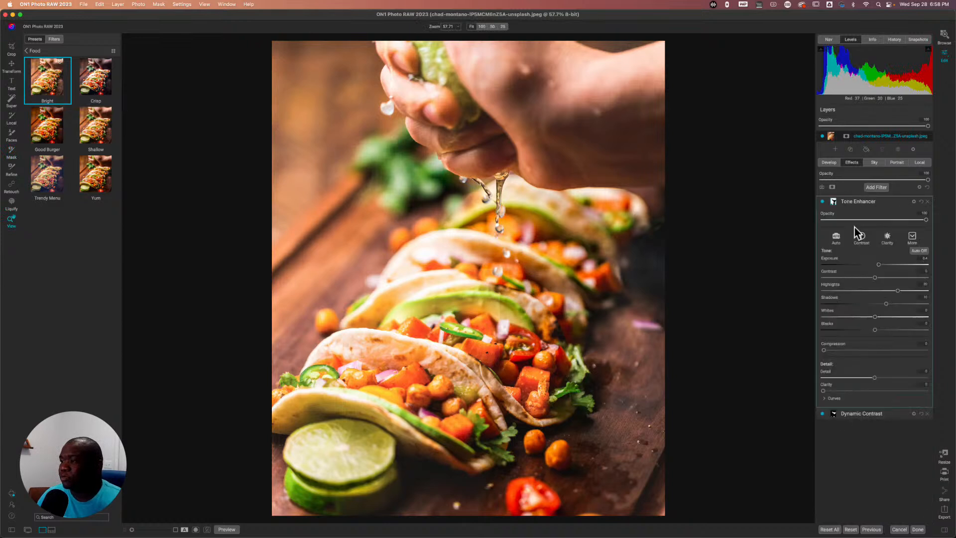
click(833, 204)
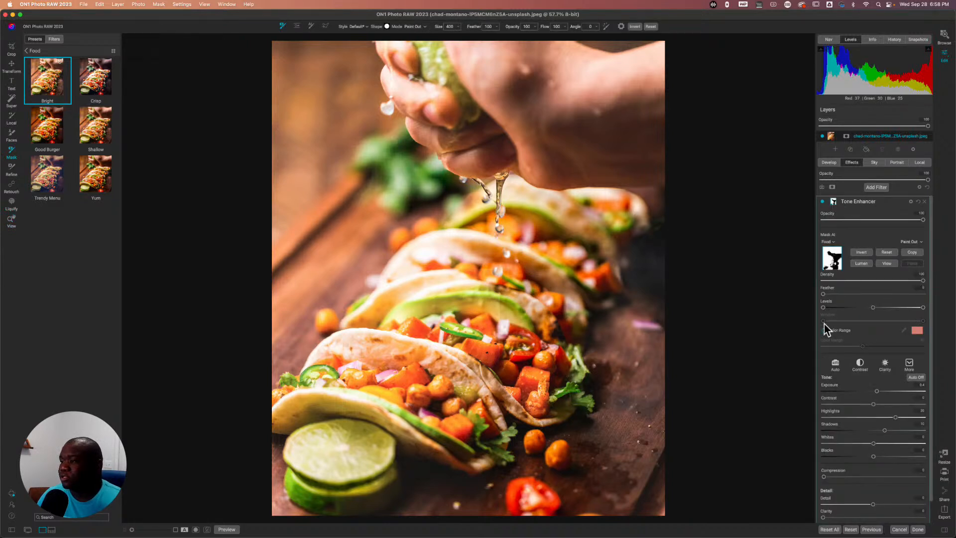
drag(823, 294, 891, 297)
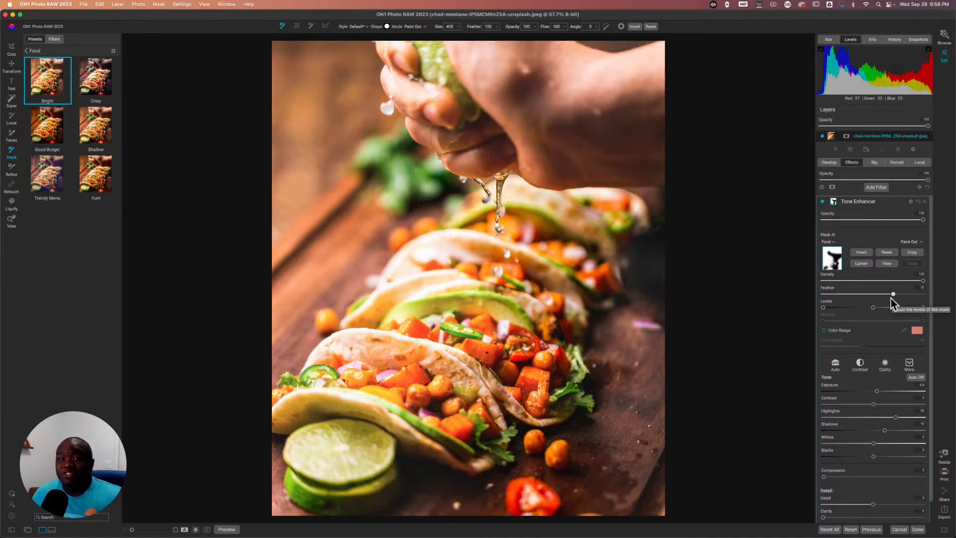
Examine the feathered Tone Enhancer mask, alternating between the mask and the taco photo
key(super+m)
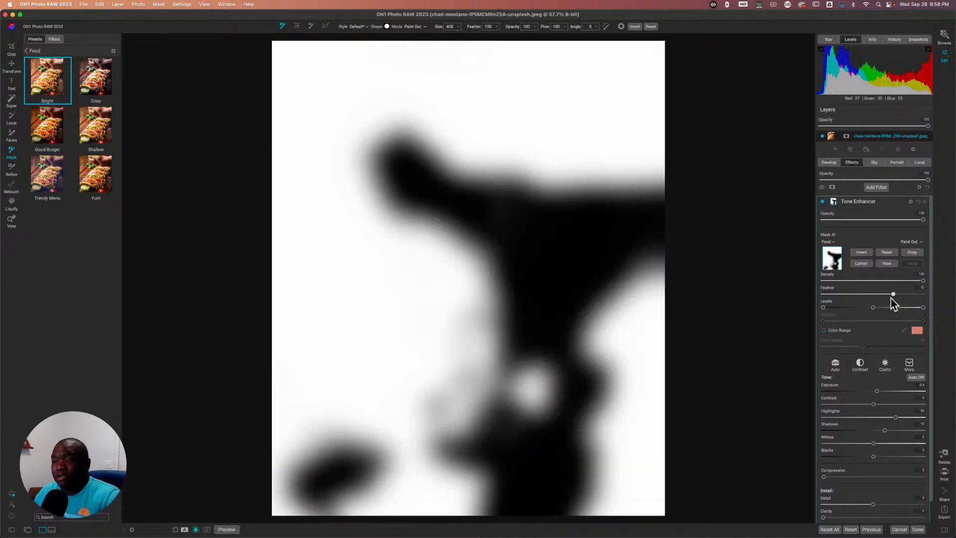
key(super+m)
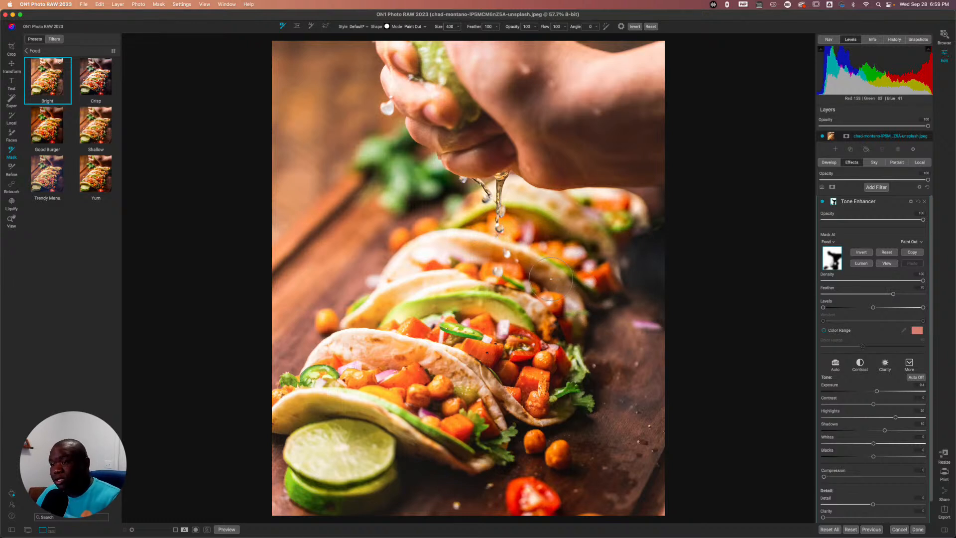
key(super+m)
key(super+m)
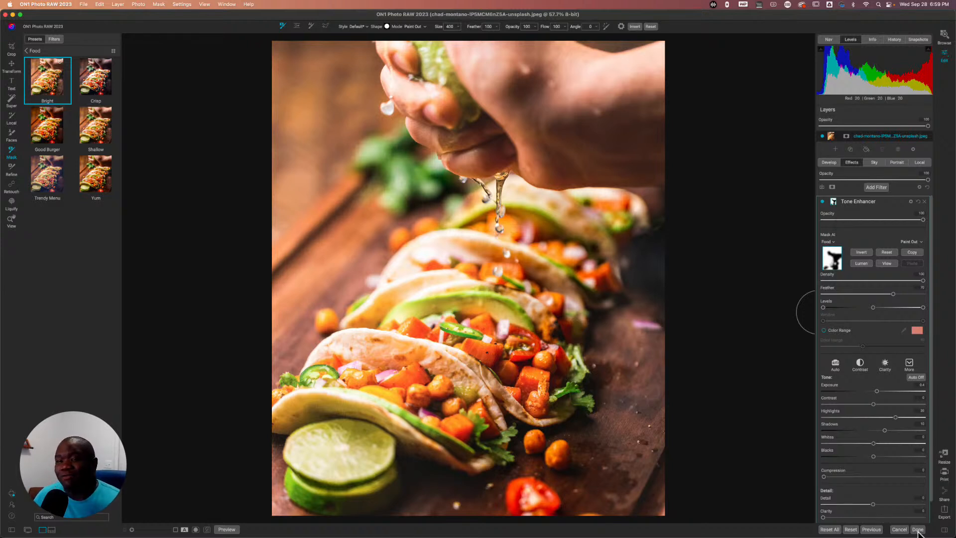
Finish editing the taco photo and open the night city skyline photo for editing
click(918, 530)
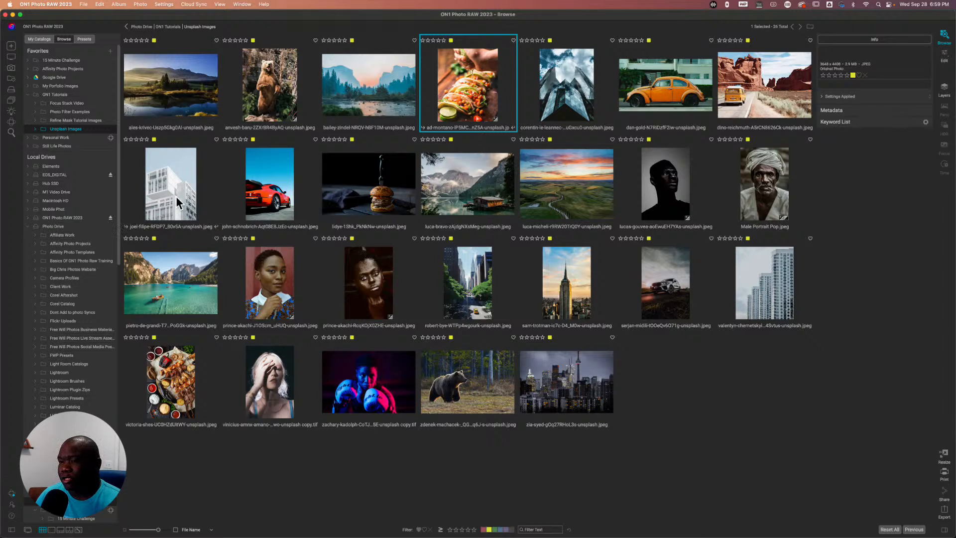
click(559, 382)
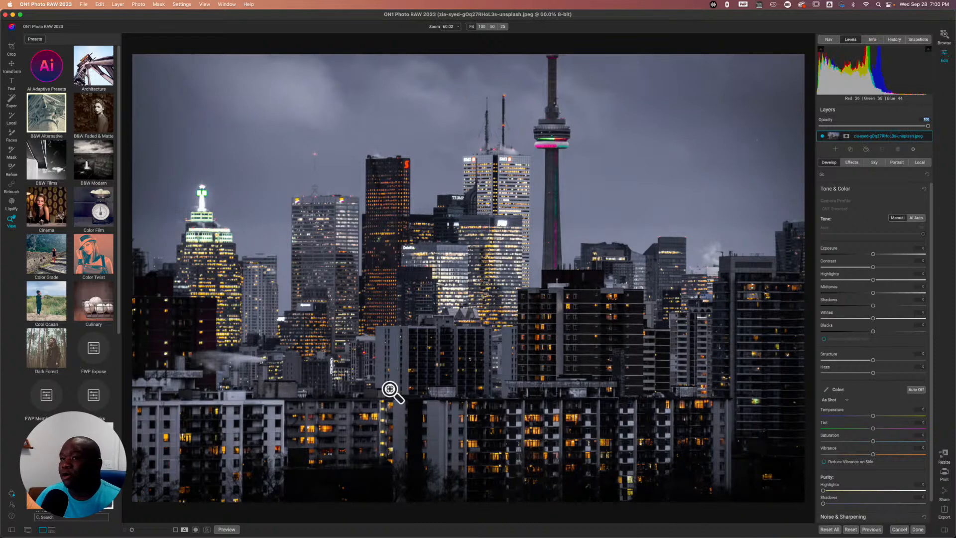
Apply the AI Adaptive Architecture preset Dramatic New Sky Blur to the skyline photo and inspect it at 100% zoom
click(43, 61)
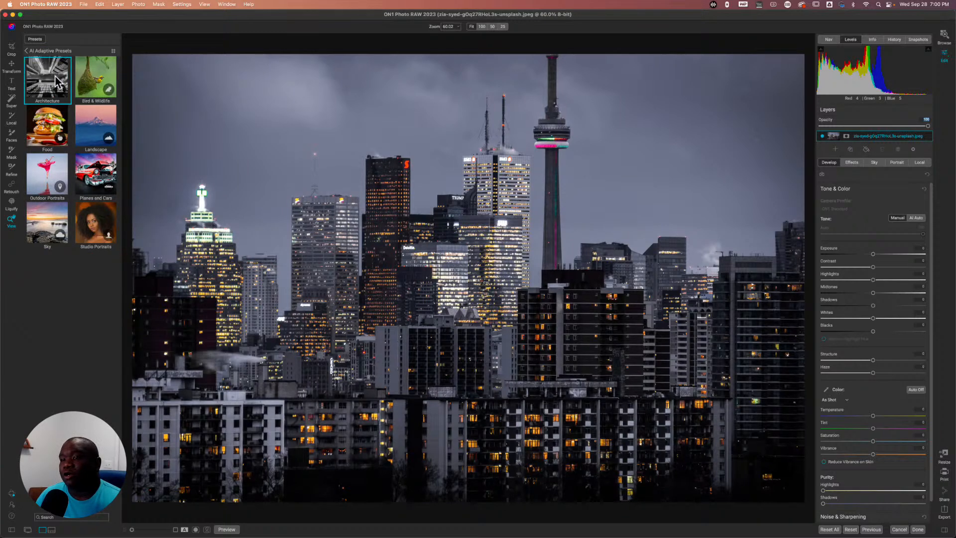
click(54, 76)
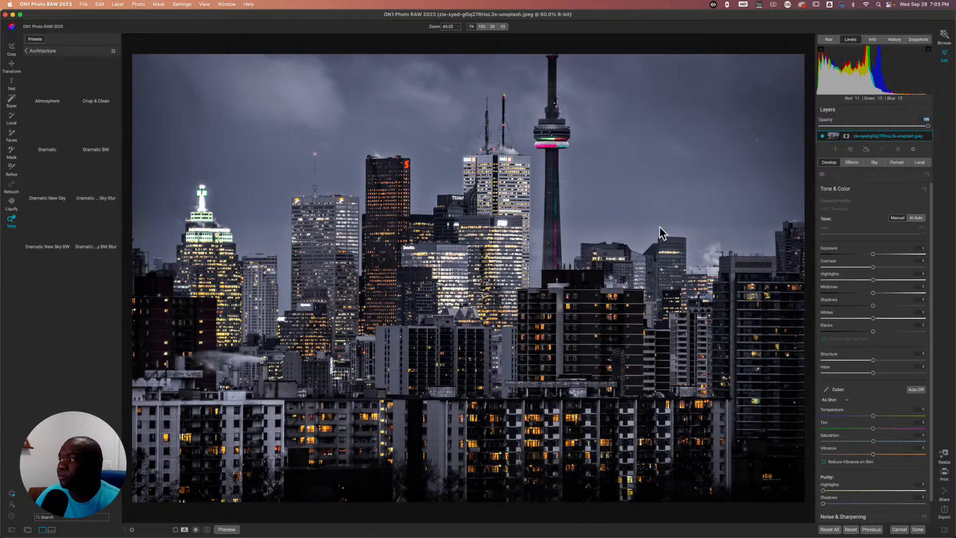
click(96, 174)
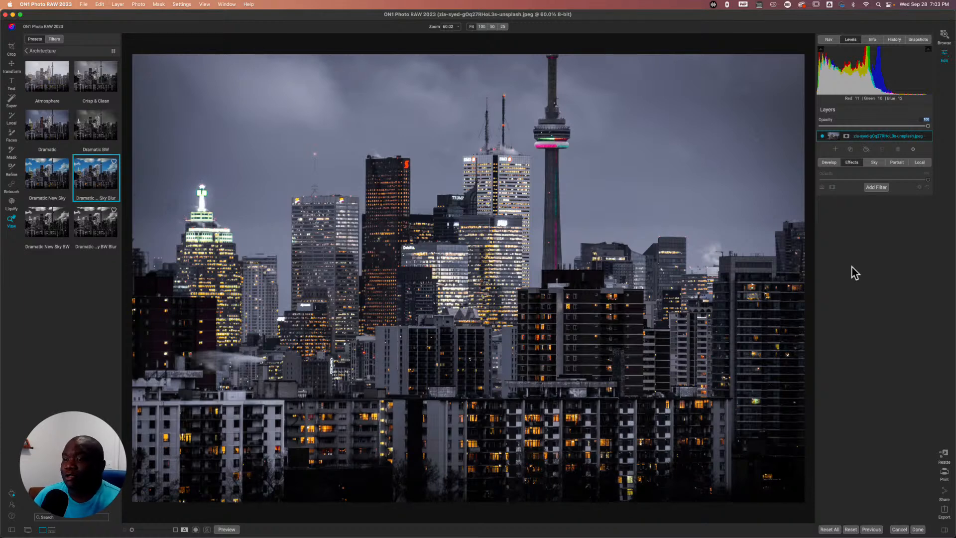
key(super+1)
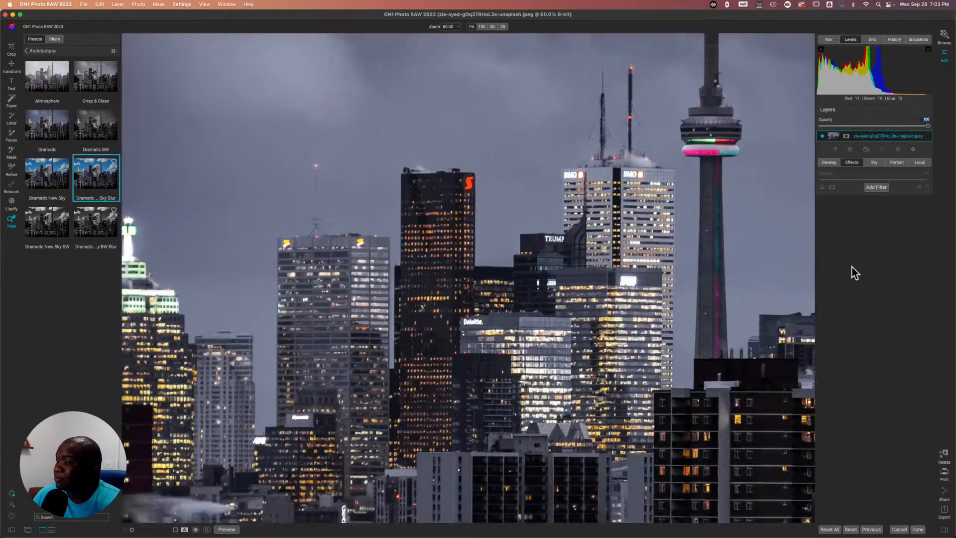
click(431, 220)
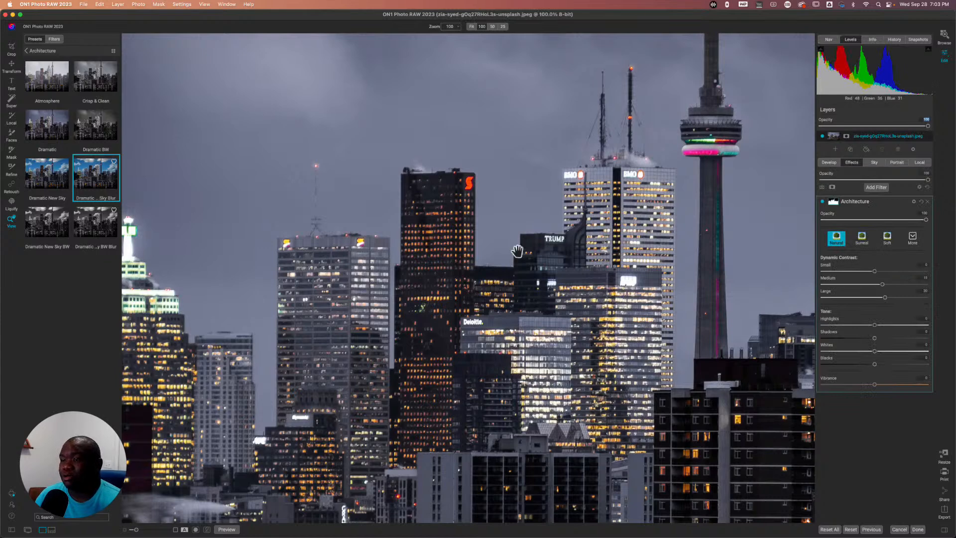
click(451, 242)
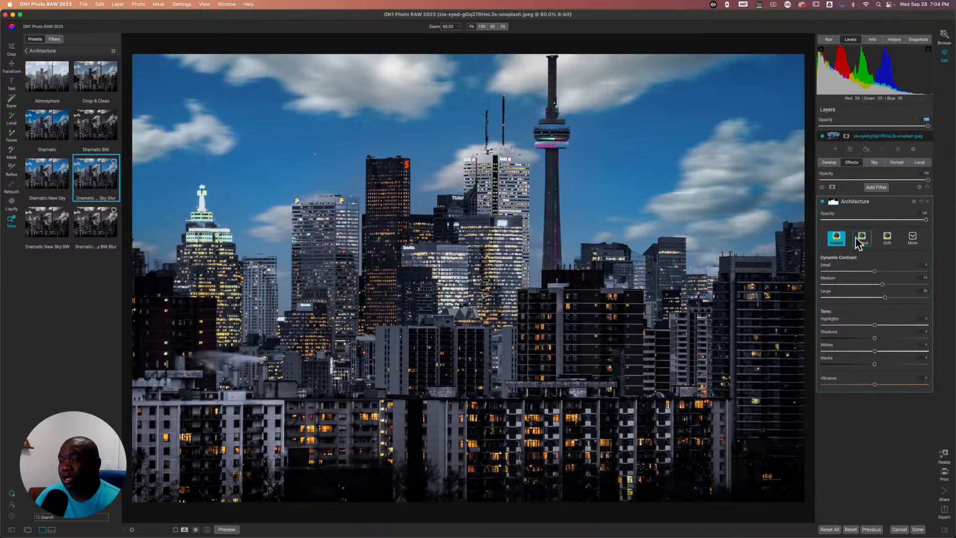
Toggle the Architecture filter to compare its effect on the skyline's buildings
click(821, 201)
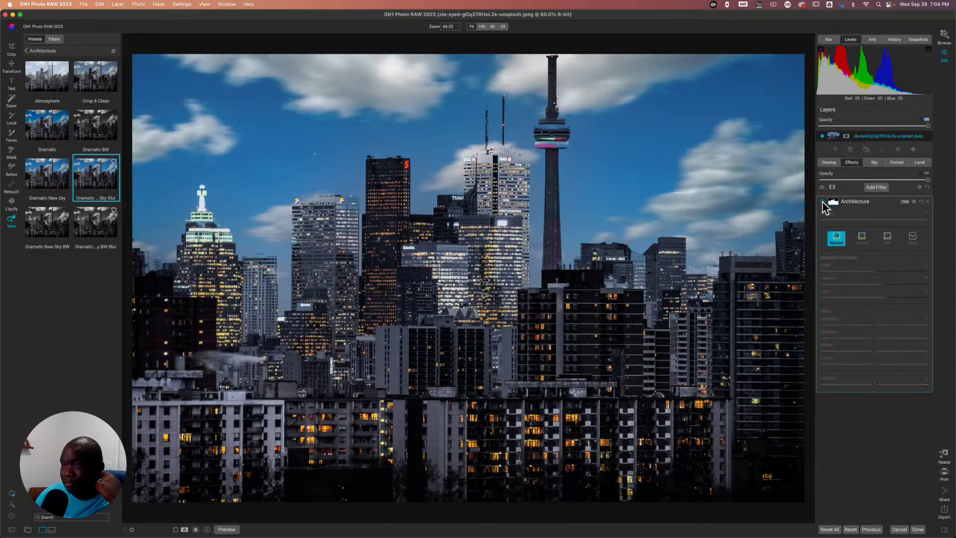
click(822, 202)
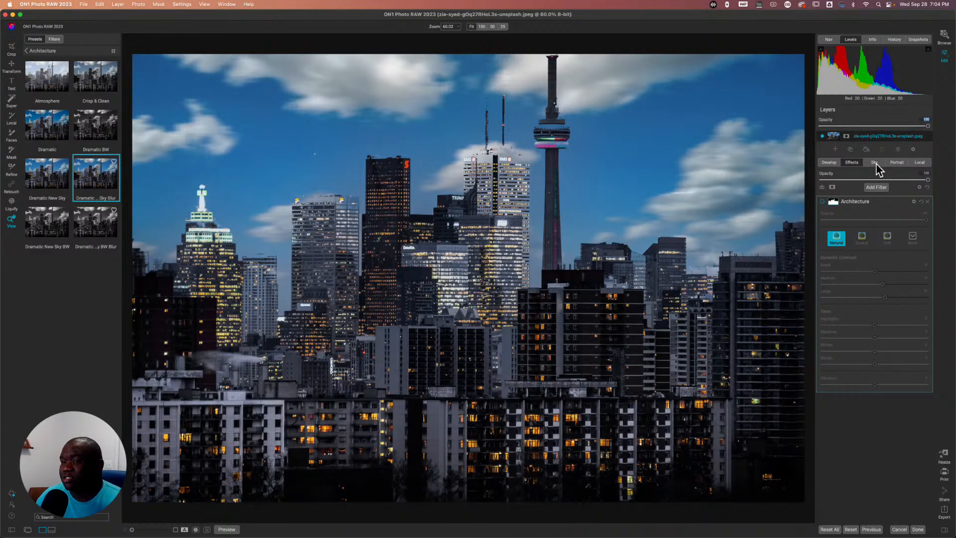
Toggle Sky Swap AI to compare the skyline photo's replaced sky with its original sky
click(875, 163)
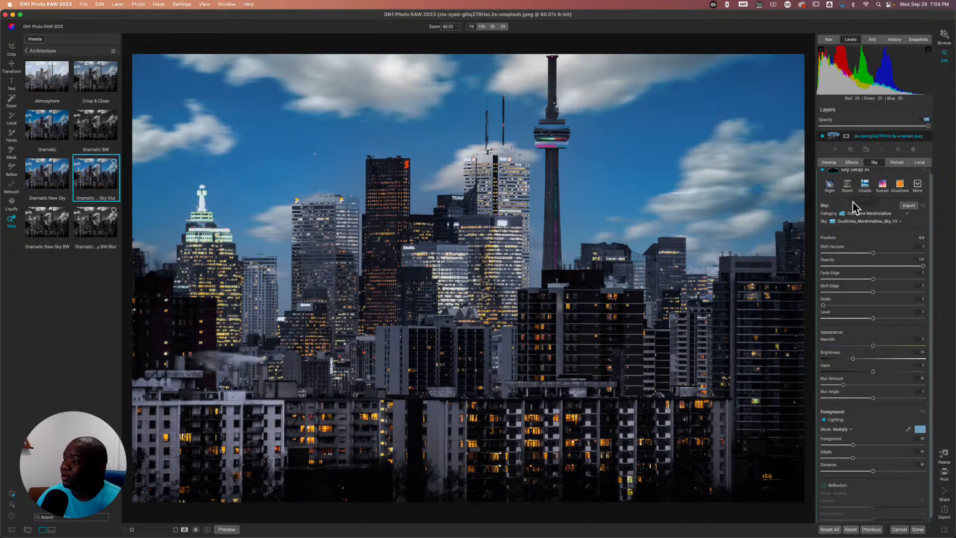
drag(931, 202, 933, 189)
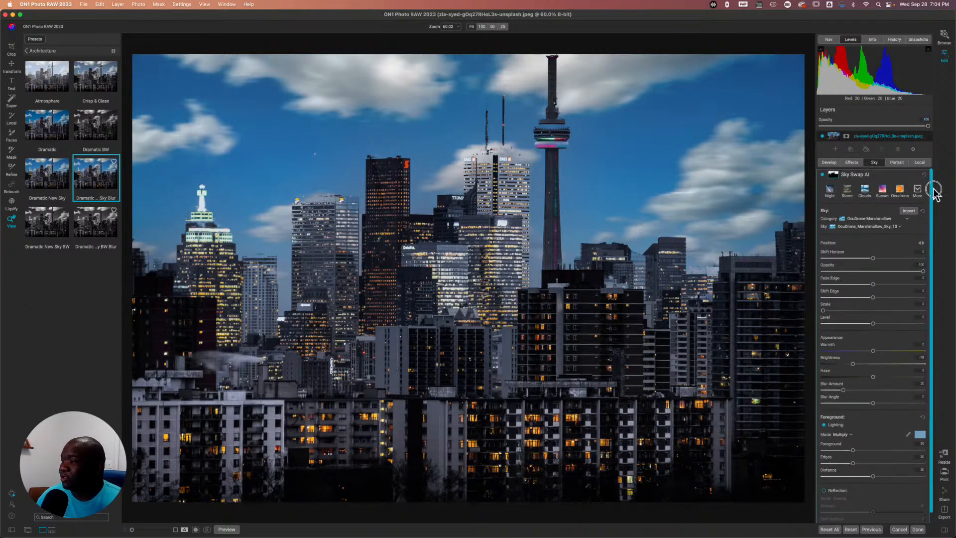
click(822, 174)
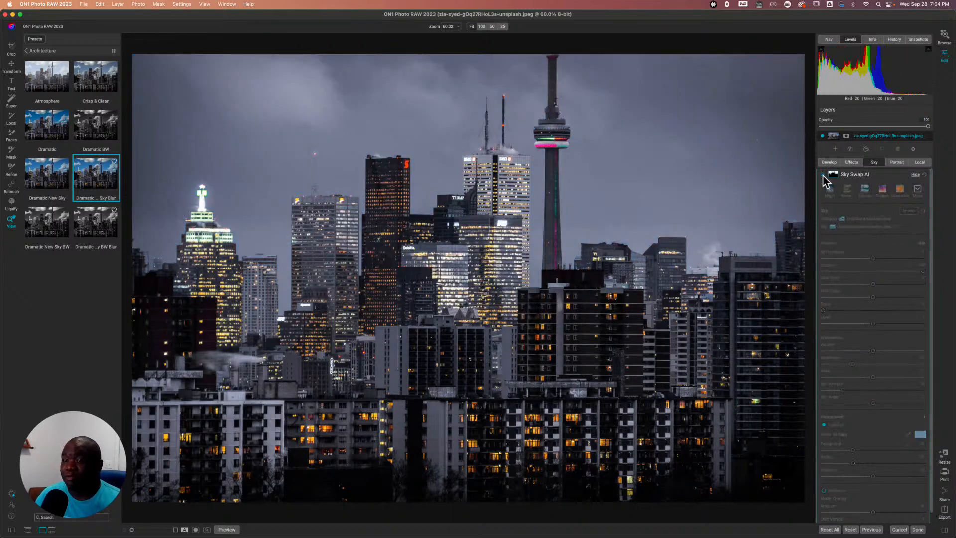
click(823, 175)
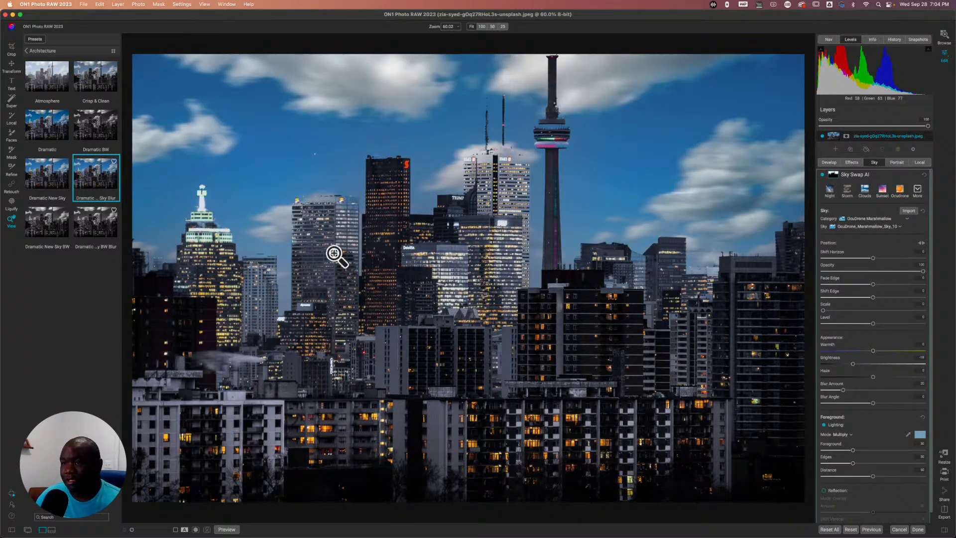
Compare the buildings at 100% zoom with Sky Swap AI on and off, leave it on, and collapse its settings
click(310, 208)
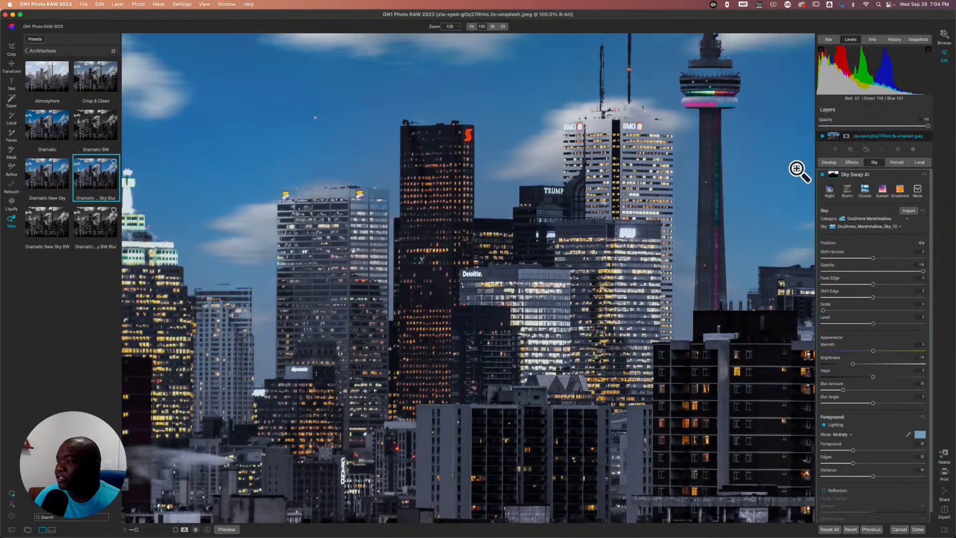
click(822, 174)
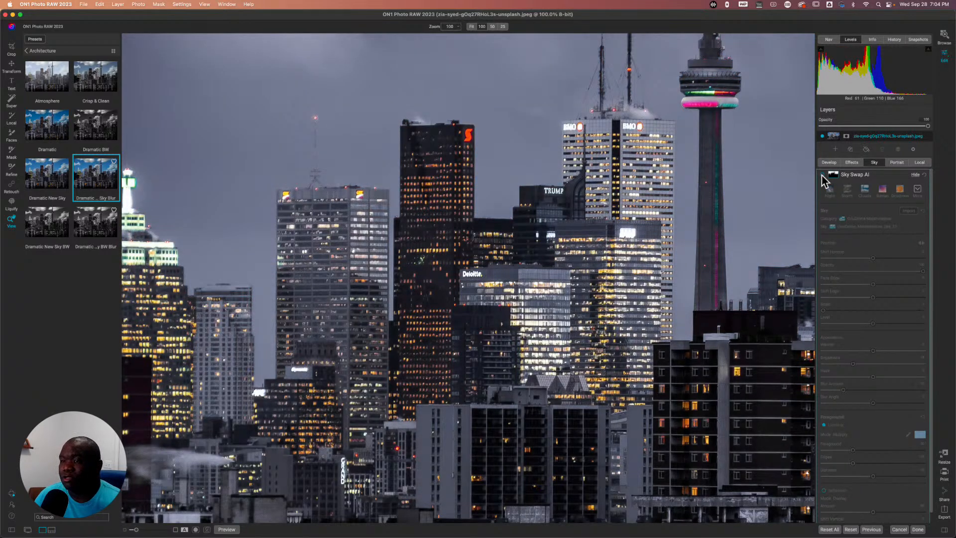
click(465, 224)
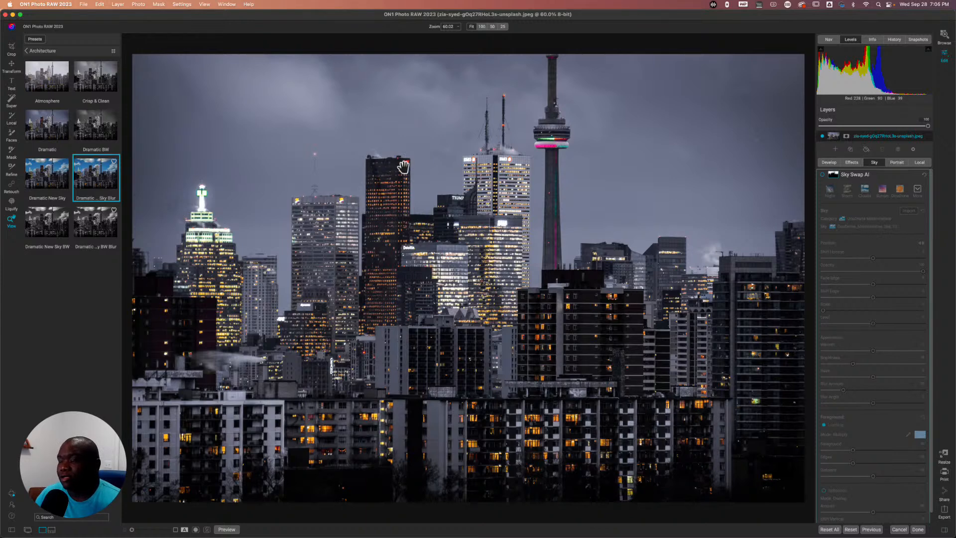
click(822, 175)
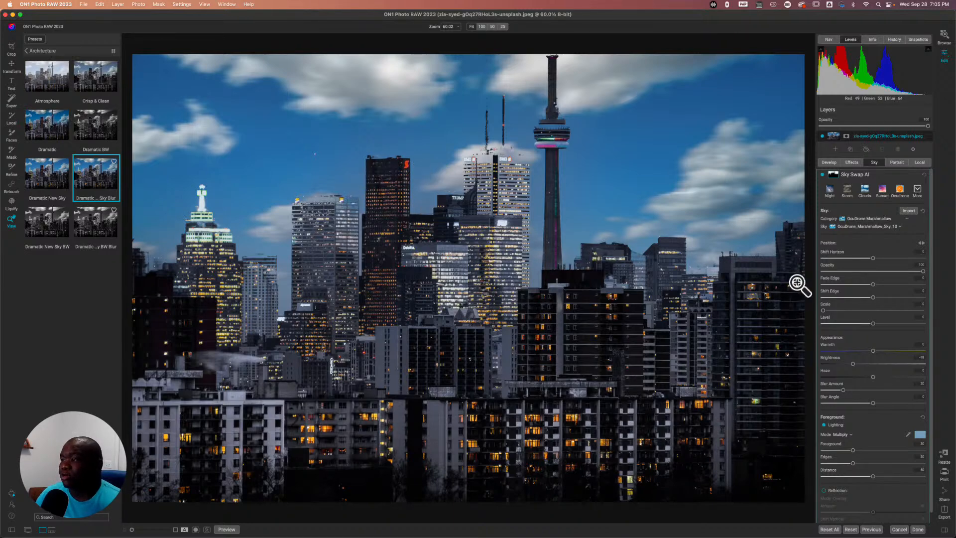
click(891, 178)
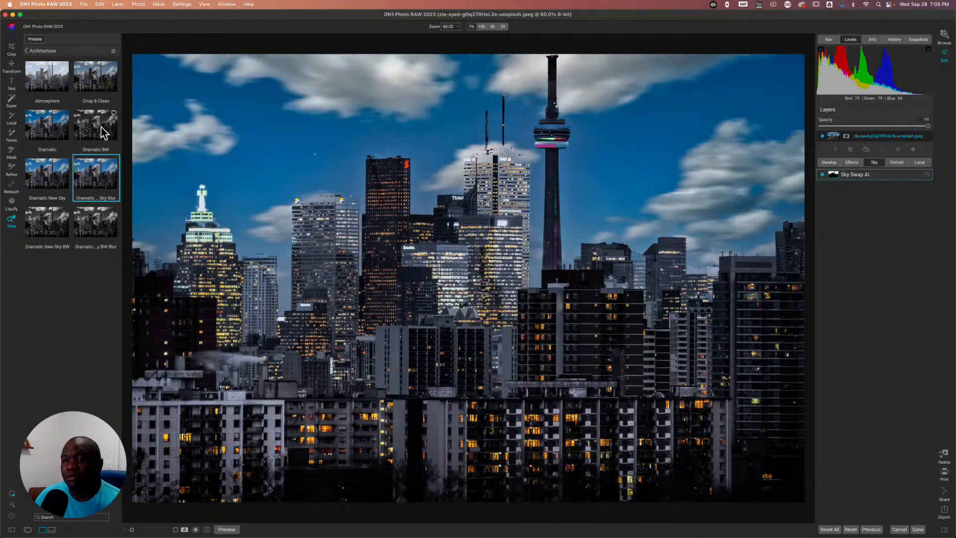
Apply the Architecture preset Dramatic BW to the skyline photo and turn off Sky Swap AI
click(101, 127)
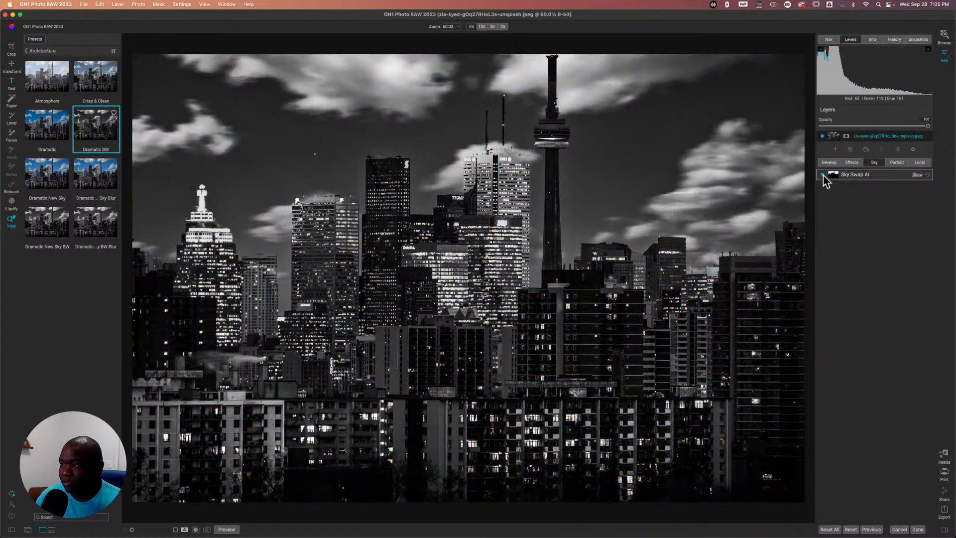
click(822, 175)
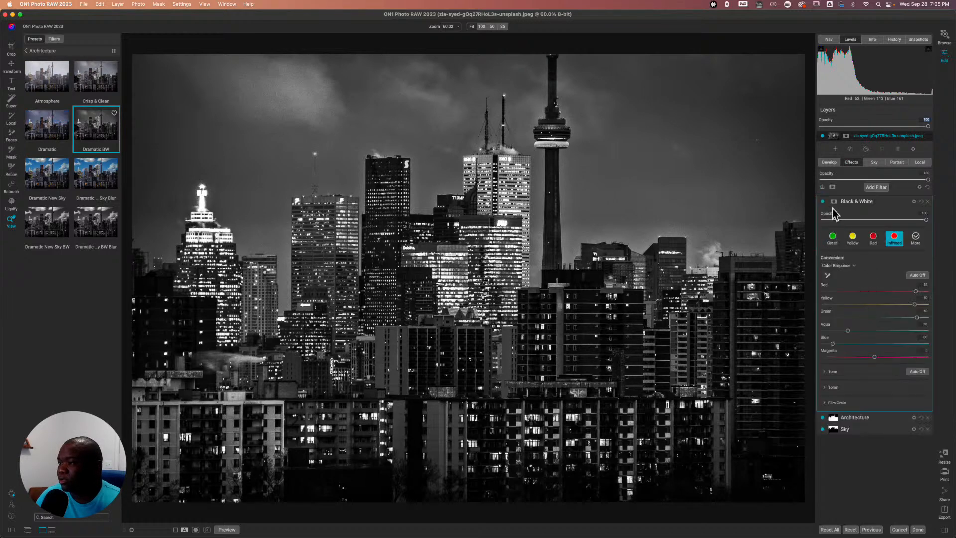
Try about half opacity on the Architecture filter and restore it to 100
click(834, 418)
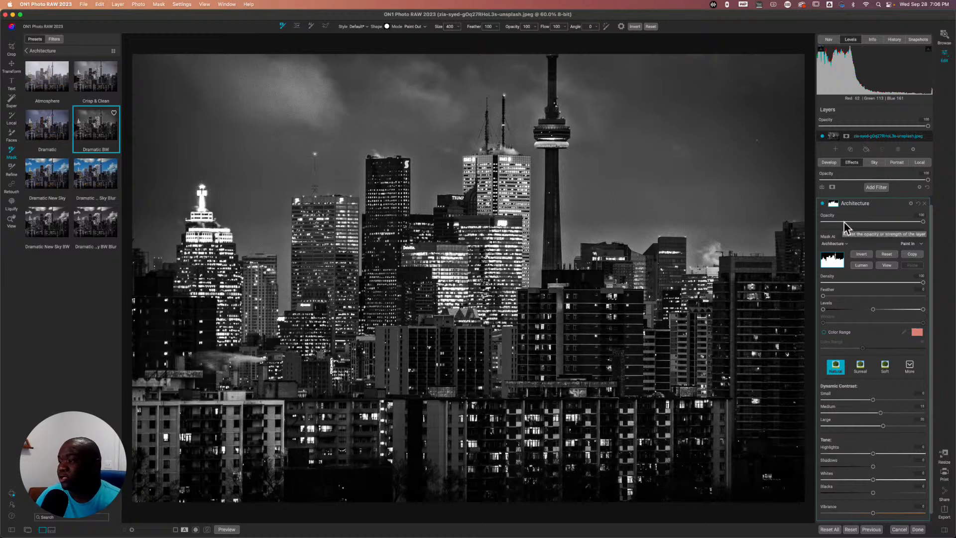
click(875, 222)
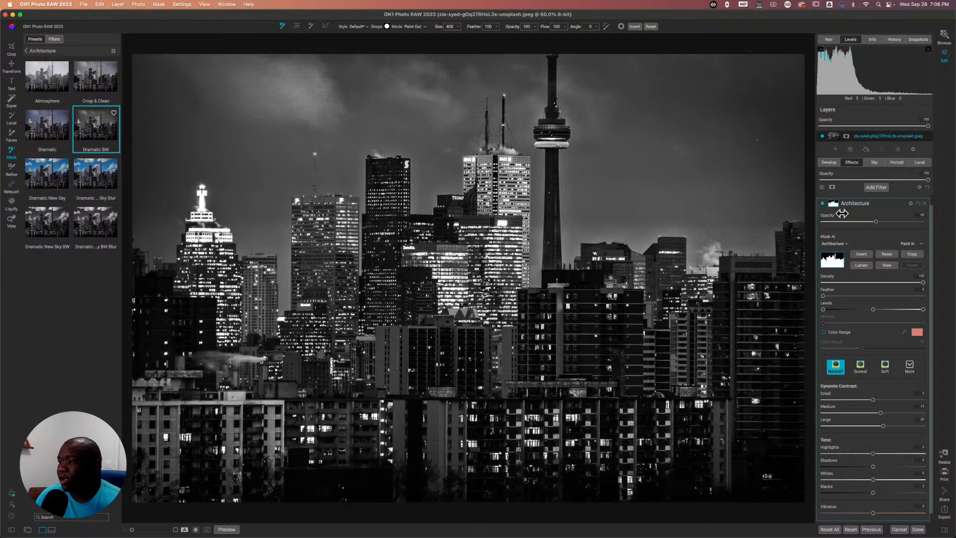
drag(875, 222, 923, 222)
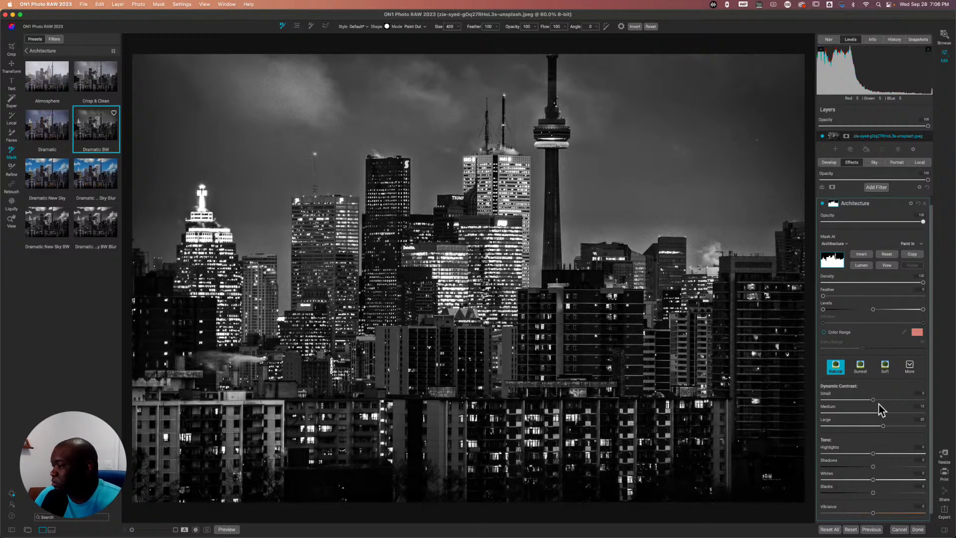
click(855, 205)
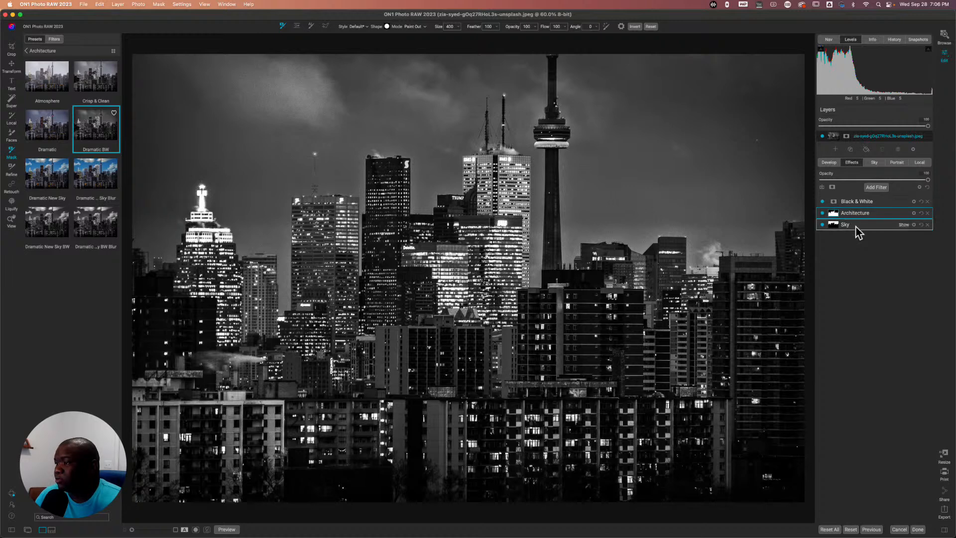
Examine the Sky filter's Mask AI regions over the skyline, keeping Sky as the masked region
click(857, 230)
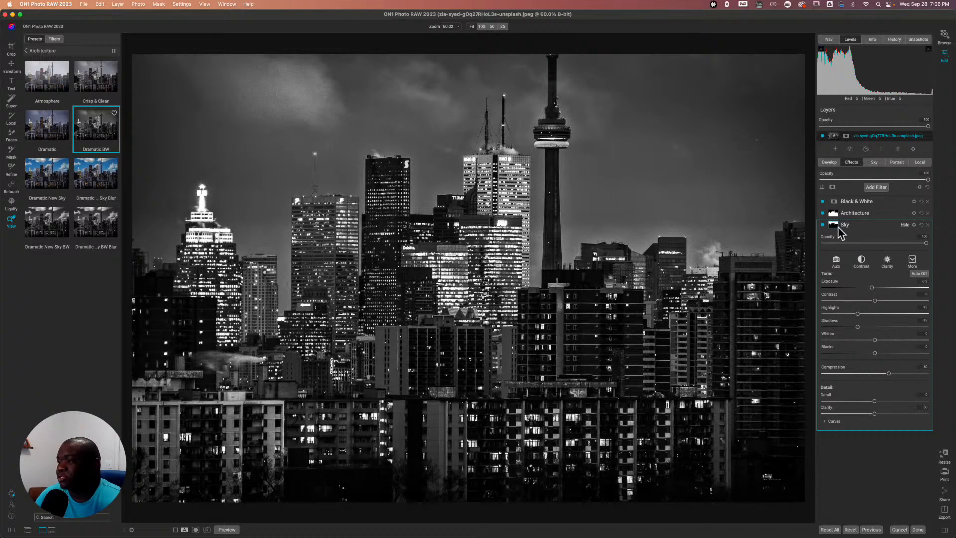
click(834, 226)
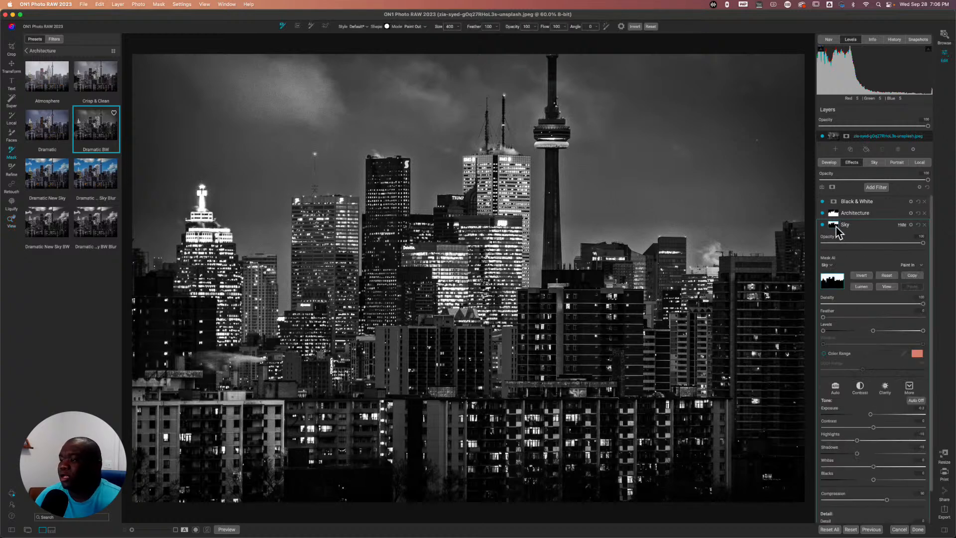
click(830, 269)
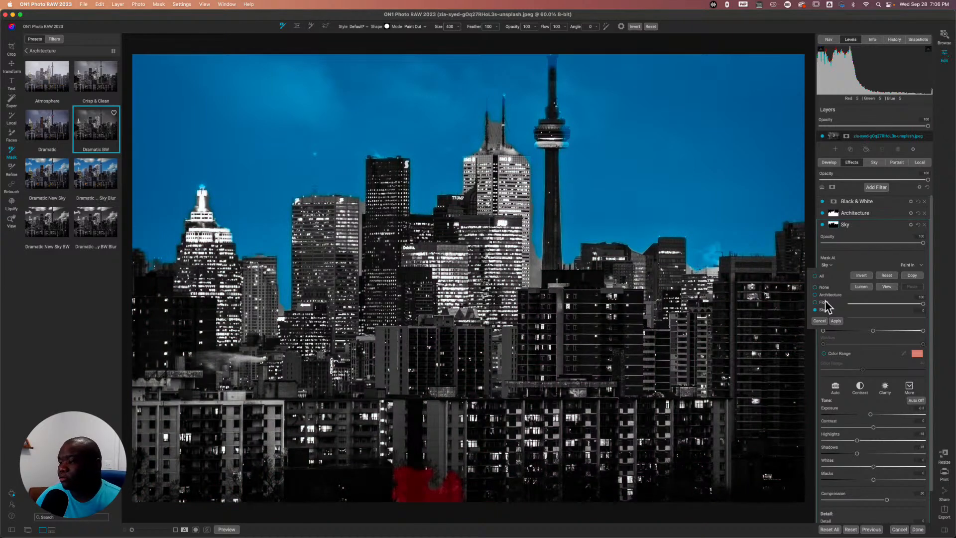
click(835, 321)
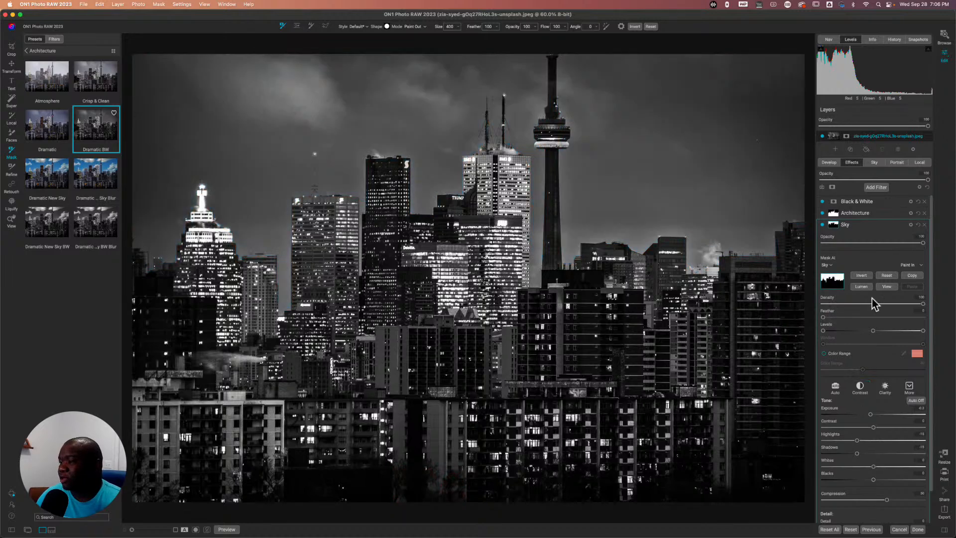
Finish editing the skyline photo and open the portrait of the woman against the red wall for editing
click(917, 530)
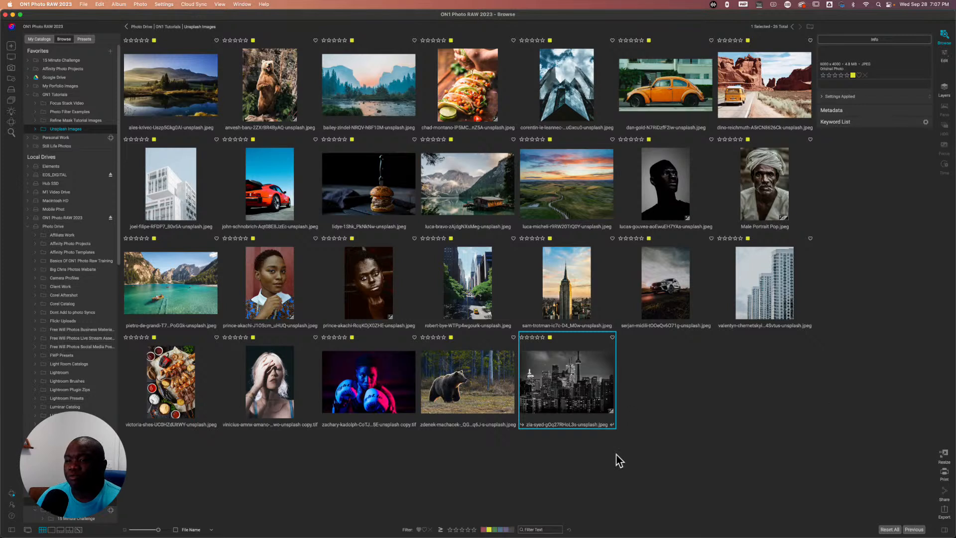
click(275, 281)
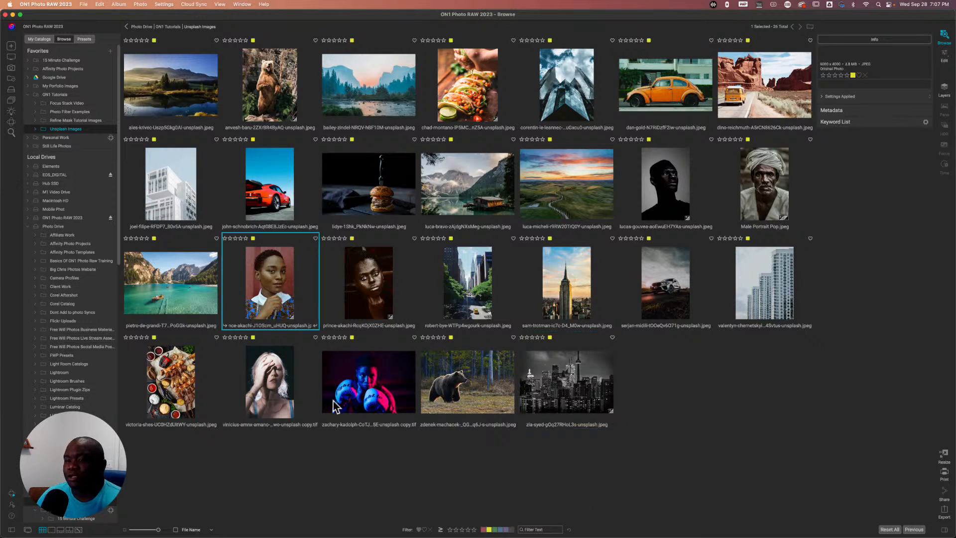
click(945, 59)
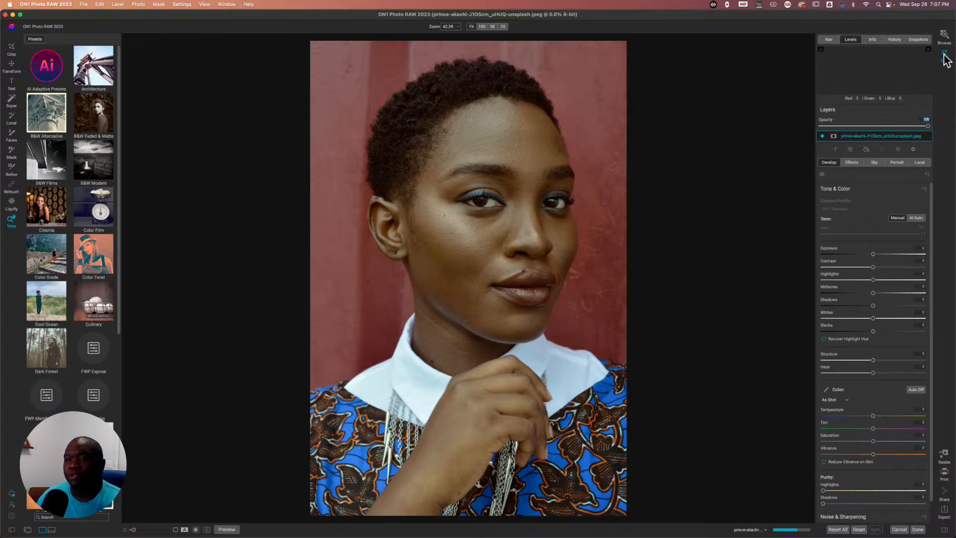
Apply the AI Adaptive Studio Portraits preset Rust Background to the portrait
click(40, 70)
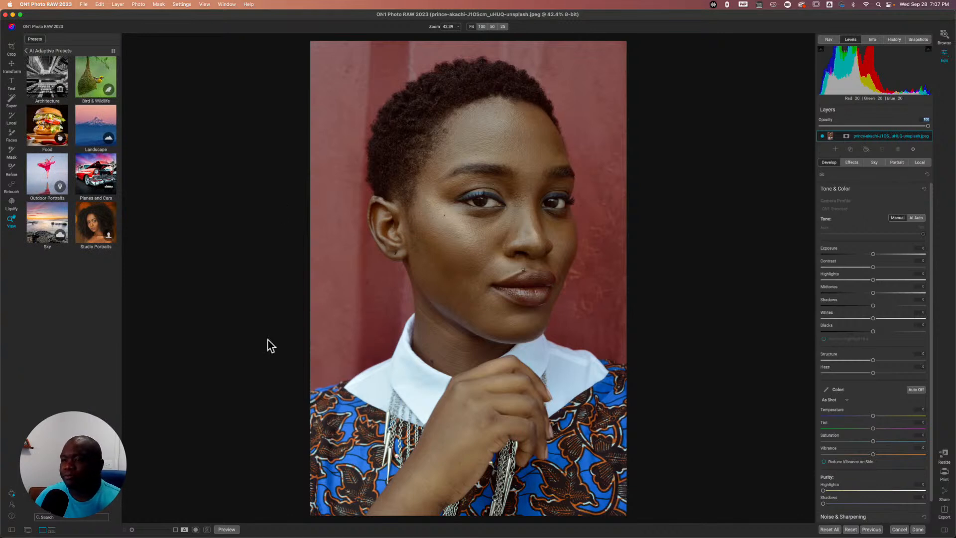
click(90, 227)
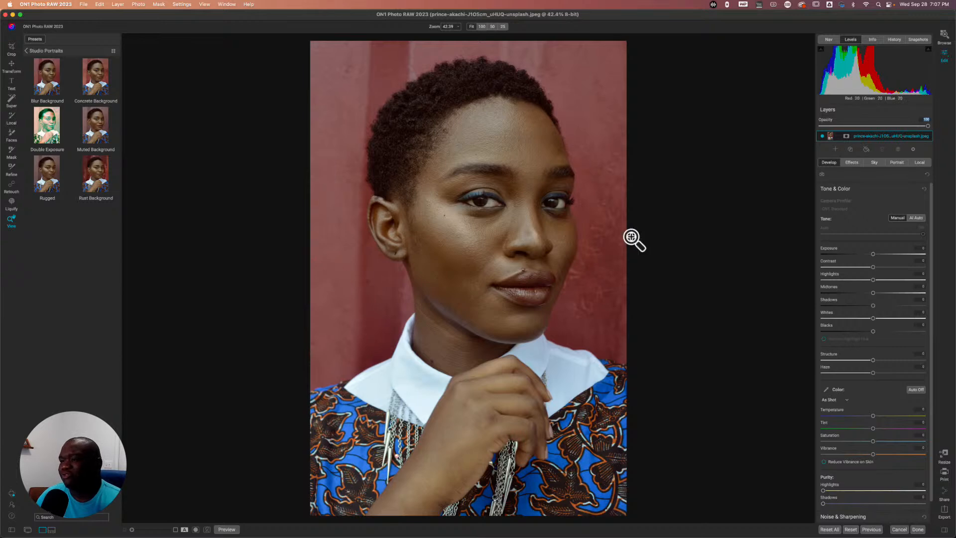
click(94, 180)
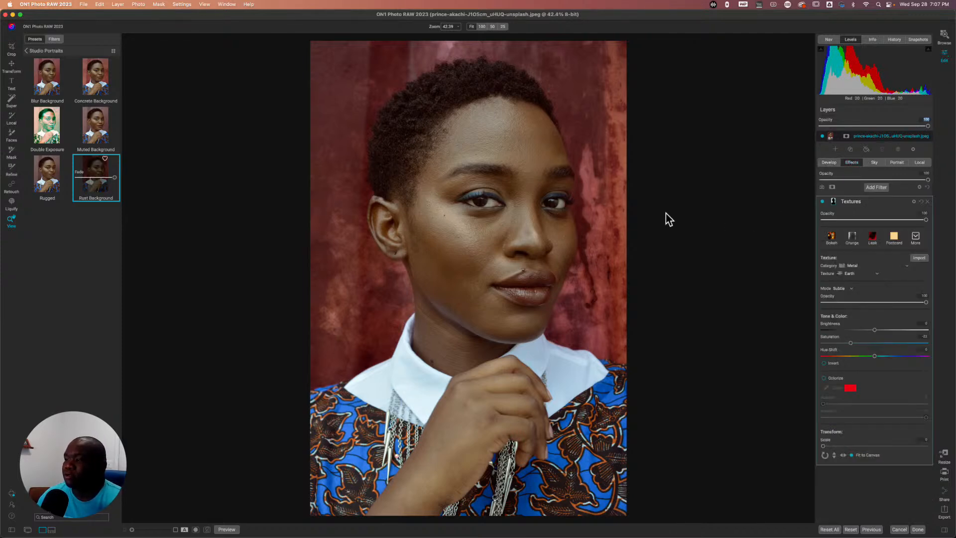
Examine the Textures filter's mask around the woman, alternating between the mask and the portrait
key(o)
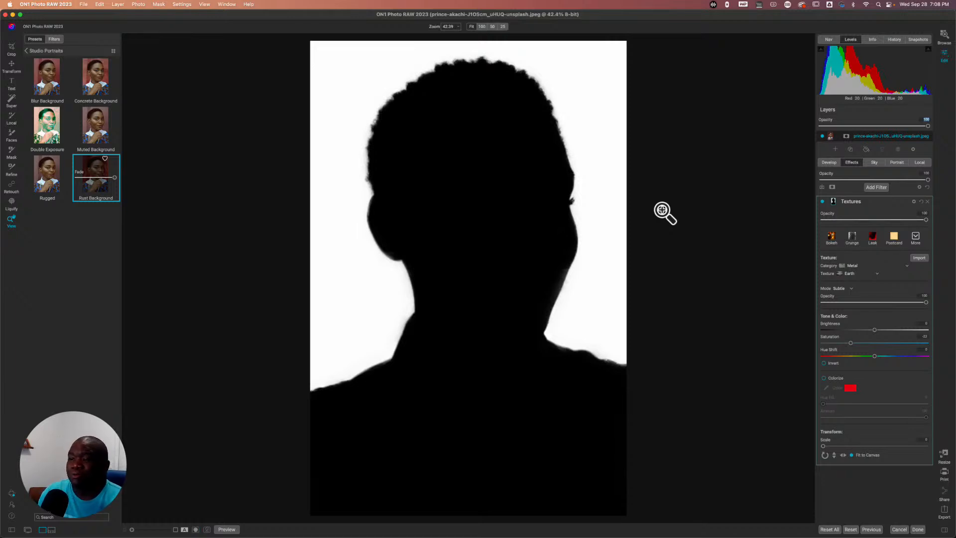
key(o)
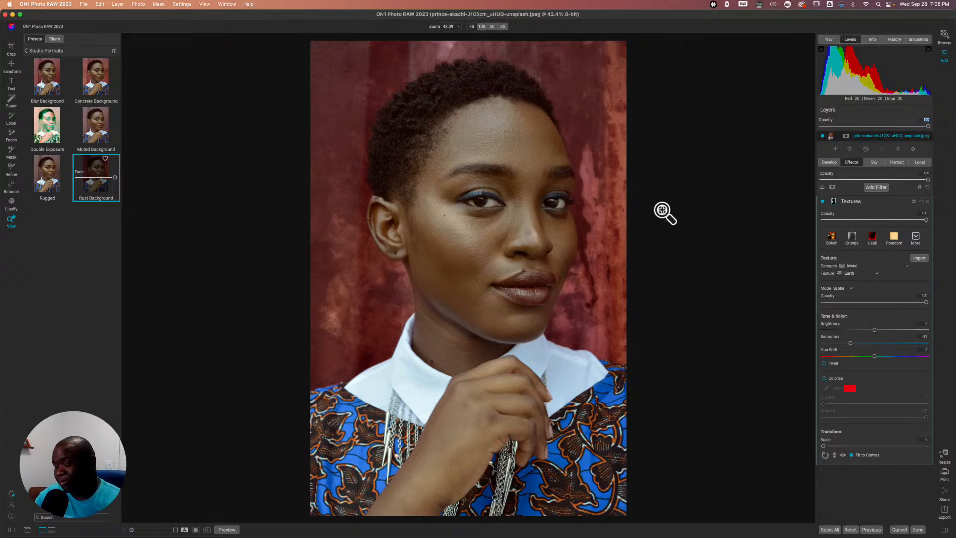
key(super+m)
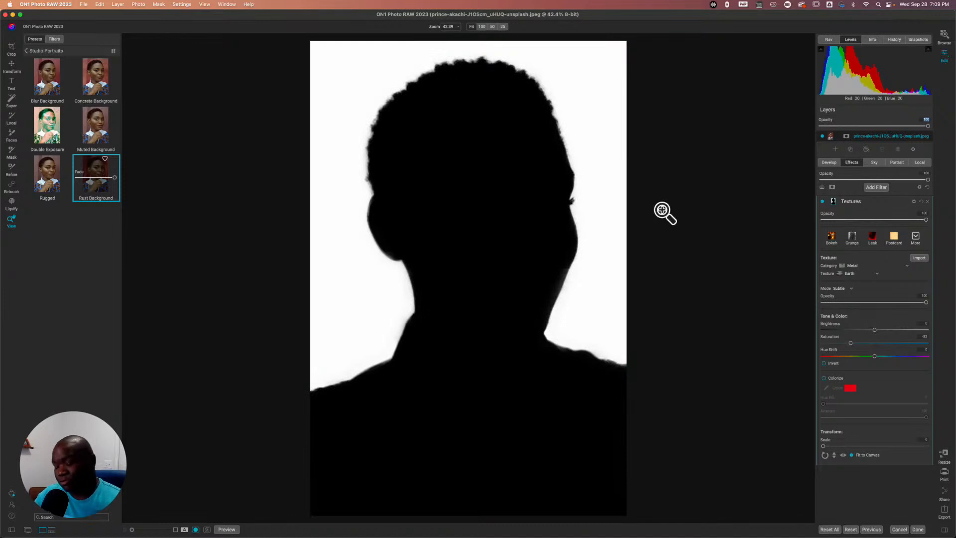
key(super+m)
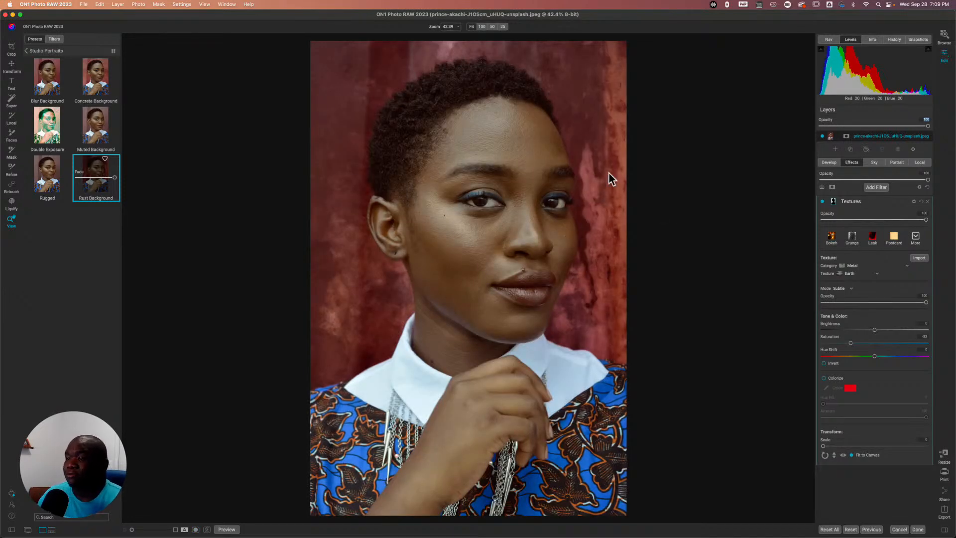
Examine the Textures filter's Mask AI regions on the portrait, keeping People as the masked region
click(833, 201)
click(835, 242)
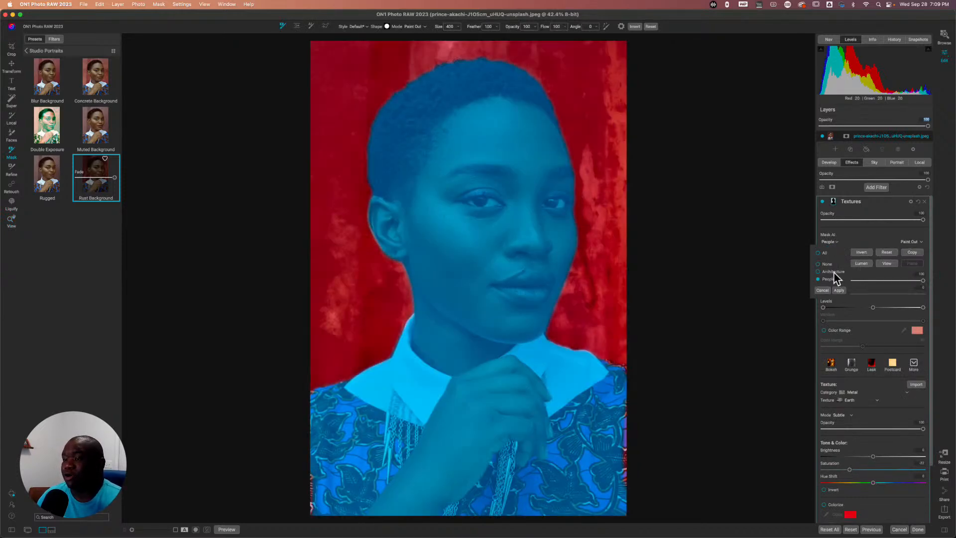
click(839, 289)
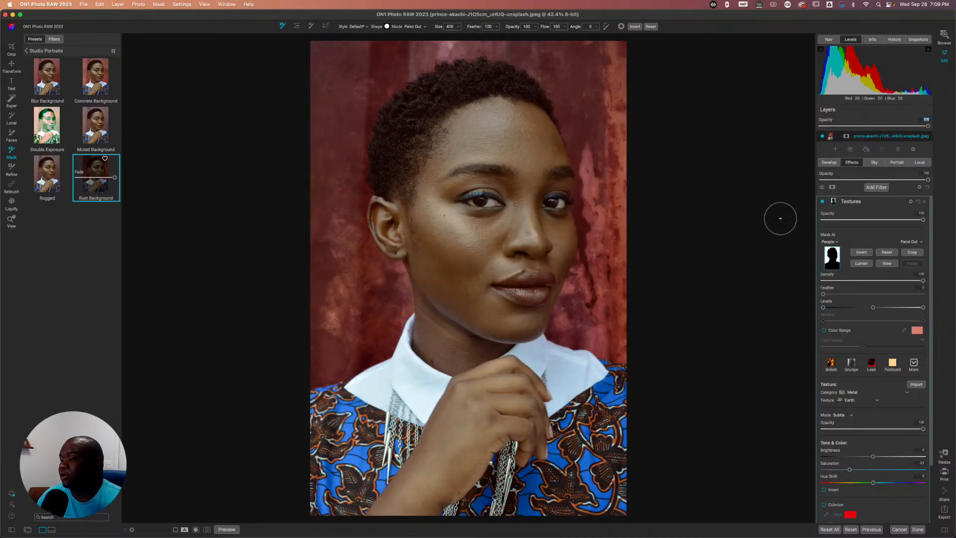
Finish editing the portrait and open the city street photo with the yellow taxi in Edit, showing the AI Adaptive Presets categories
click(917, 529)
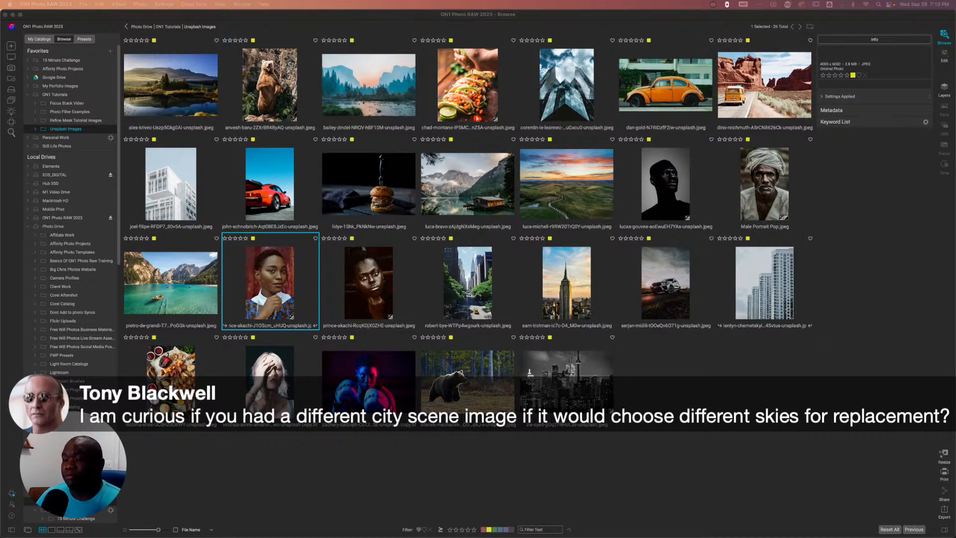
click(471, 281)
click(473, 283)
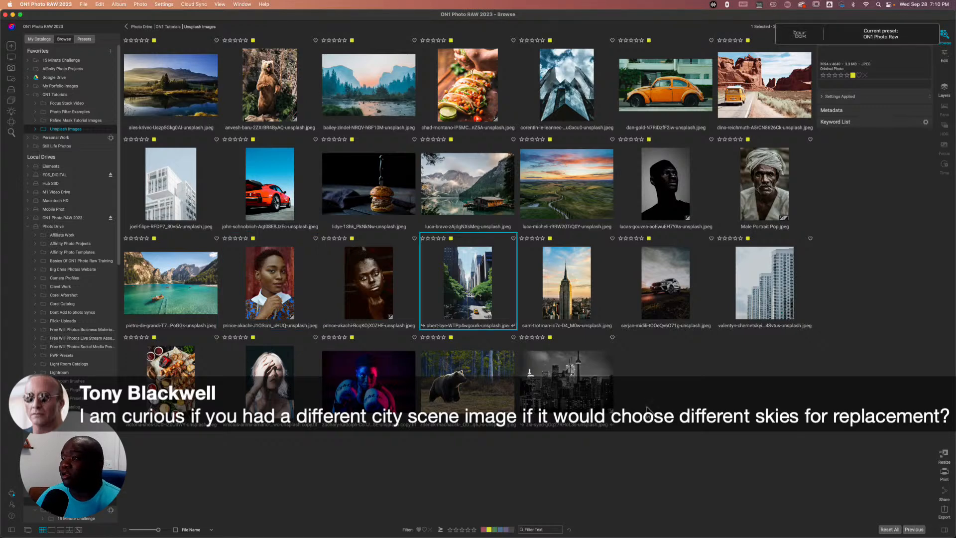
click(944, 55)
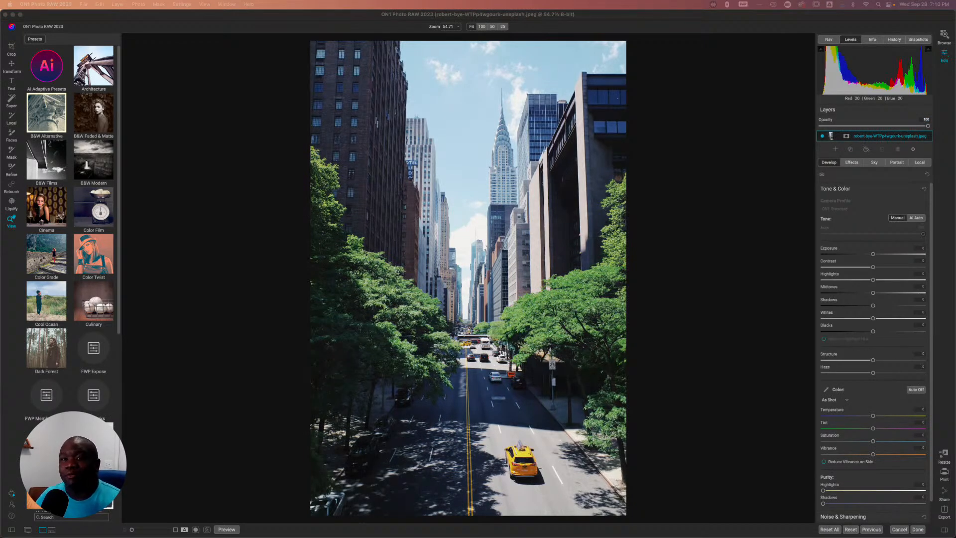
click(46, 65)
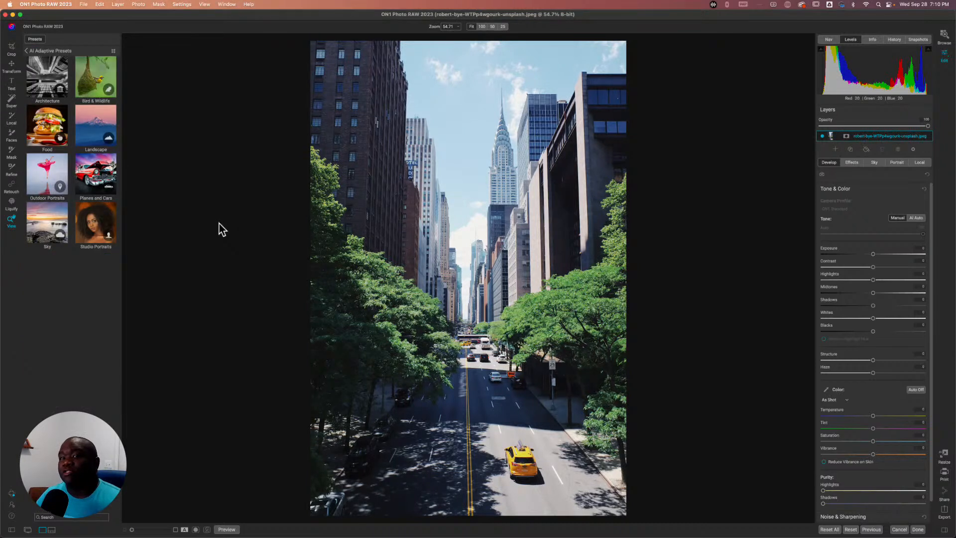
Open the Architecture category of the AI Adaptive Presets for the city street photo
click(52, 66)
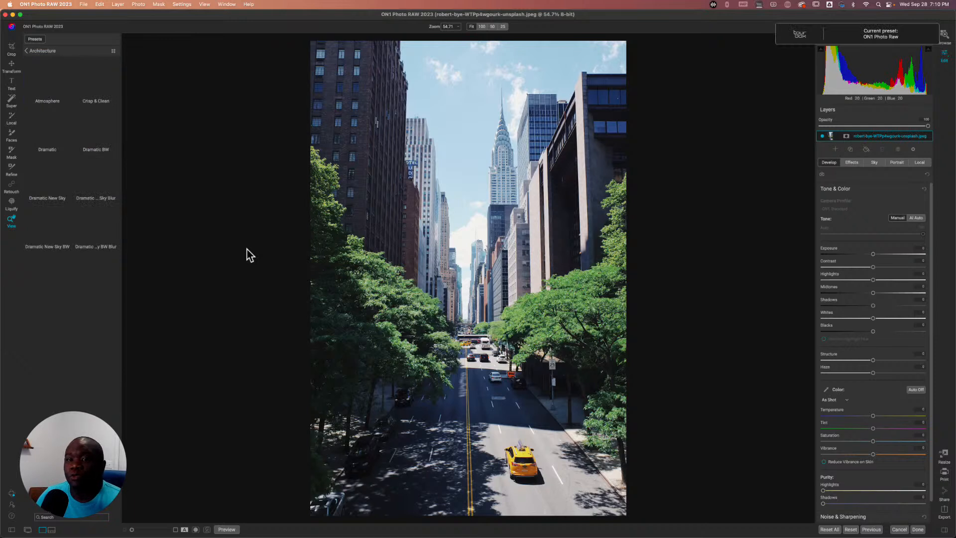
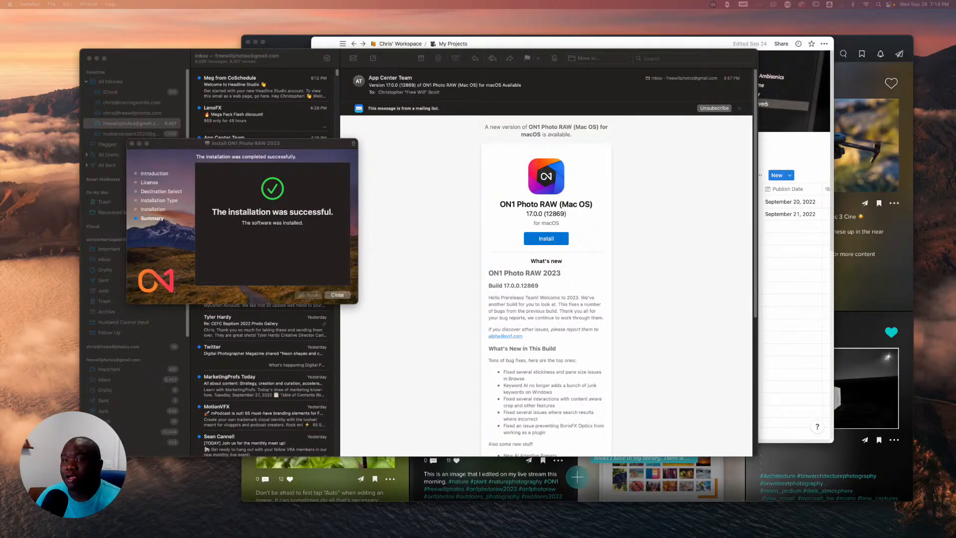
Close the mail, VERO, My Projects and completed installer windows, and switch back to ON1 Photo RAW 2023
click(96, 58)
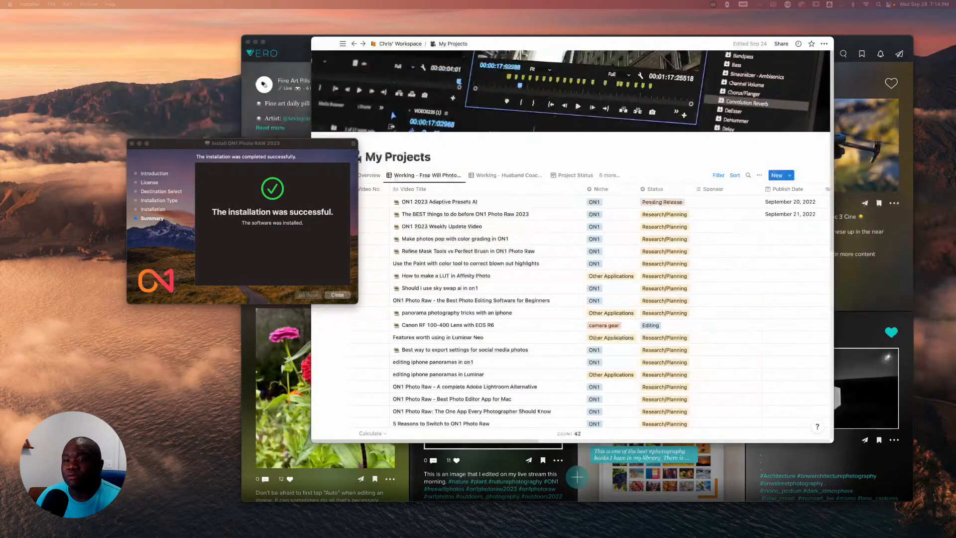
click(249, 42)
click(318, 44)
click(337, 294)
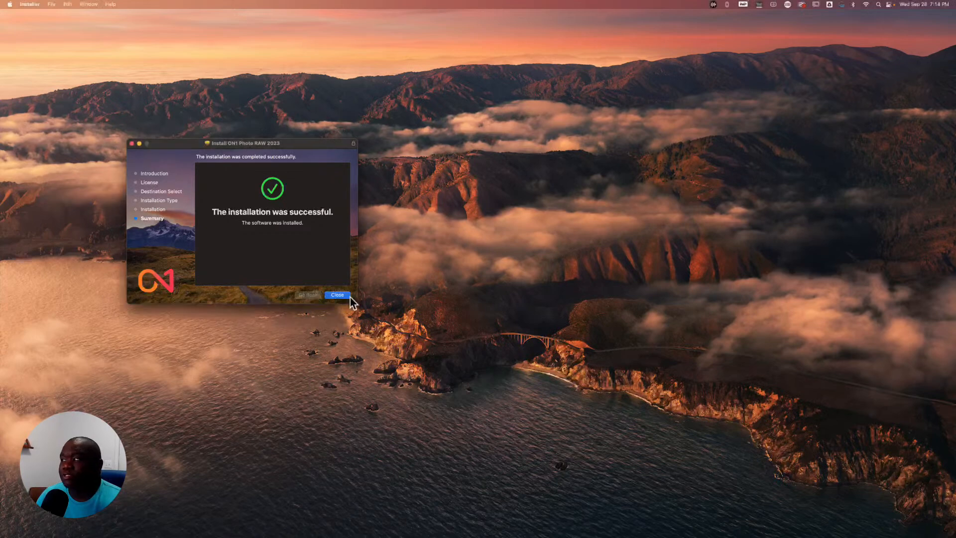
click(264, 257)
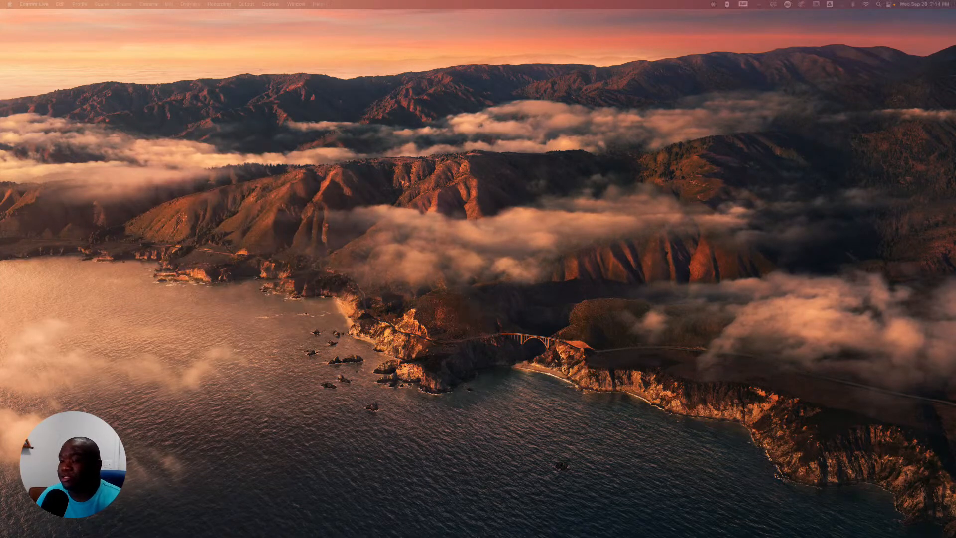
mouse_move(530, 530)
click(378, 521)
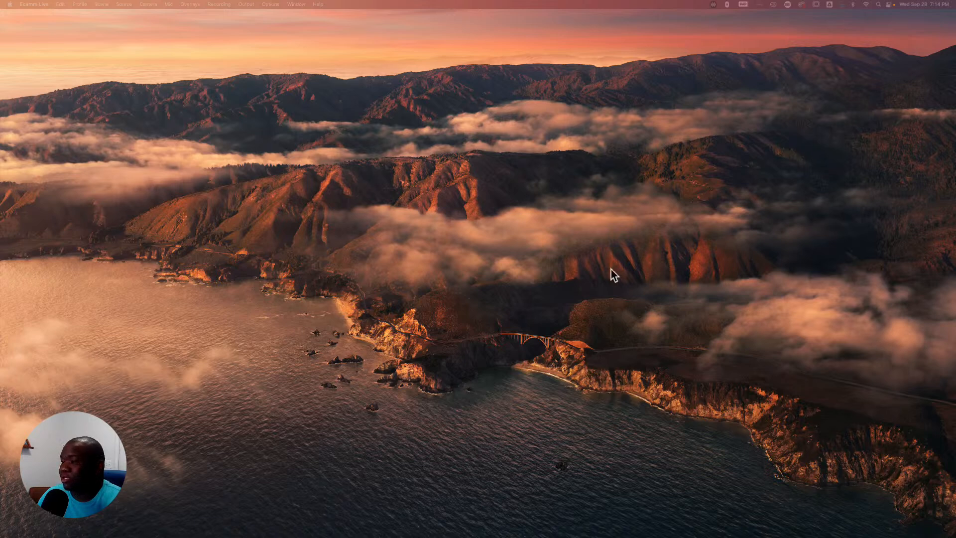
mouse_move(426, 533)
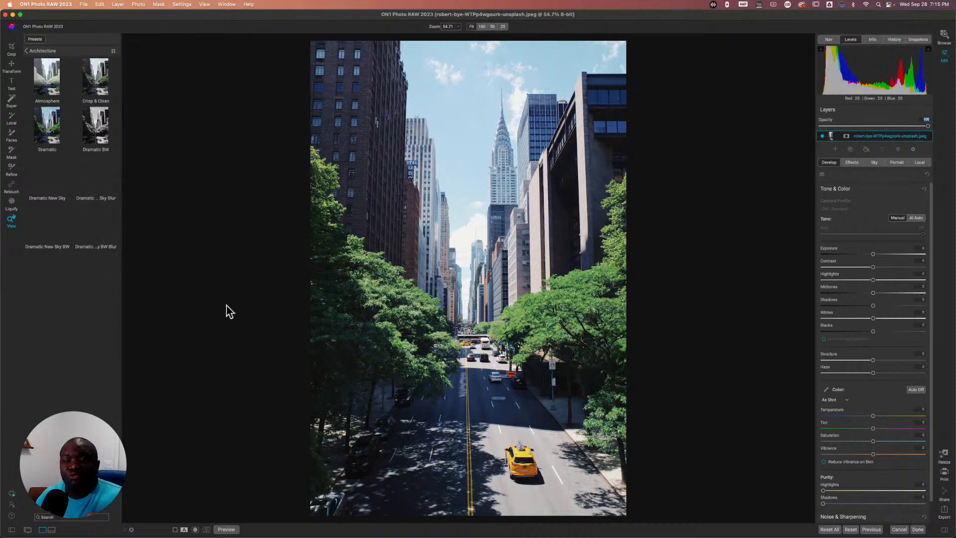
Apply the Architecture preset Dramatic New Sky to the city street photo and display the Architecture filter's mask
click(46, 175)
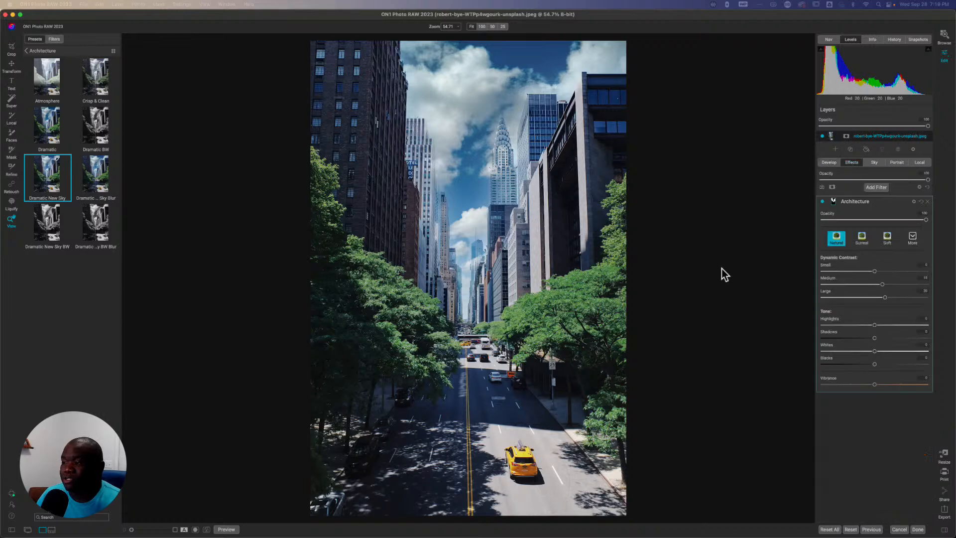
click(833, 201)
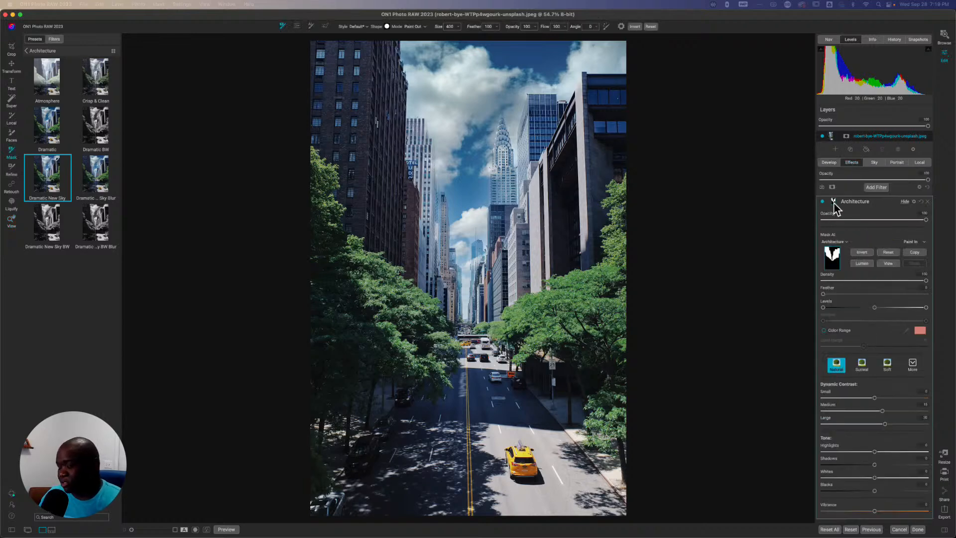
key(o)
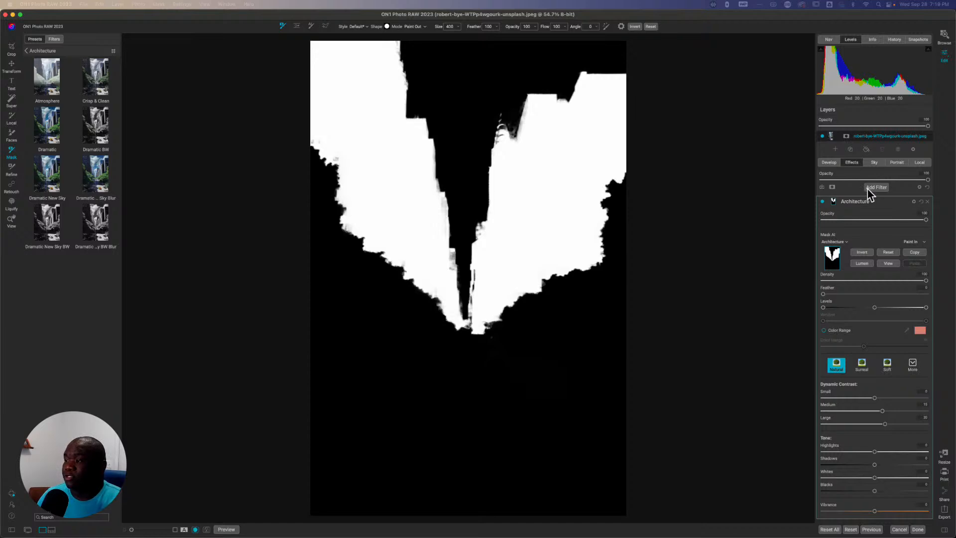
Check the mask regions offered for a new filter without adding one, and return from the mask view to the photo
click(867, 190)
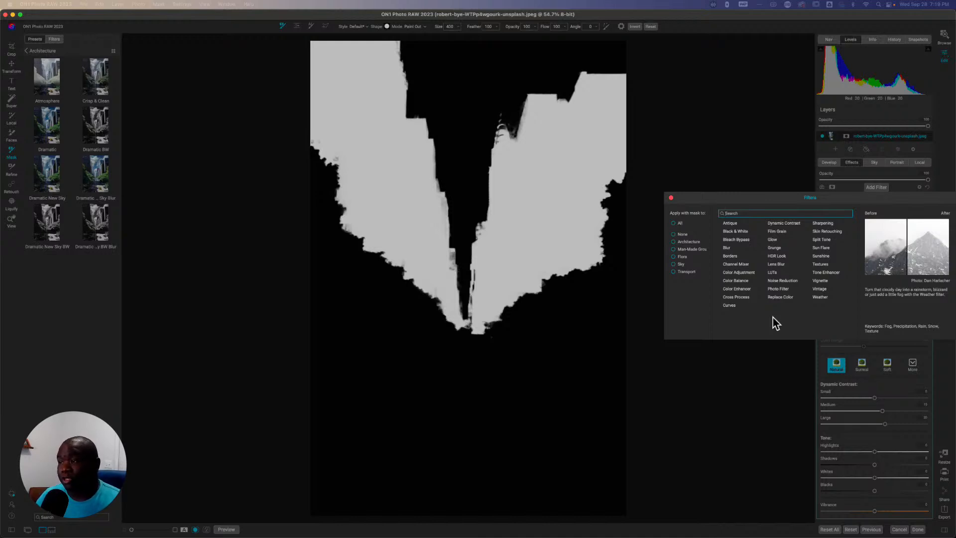
click(671, 198)
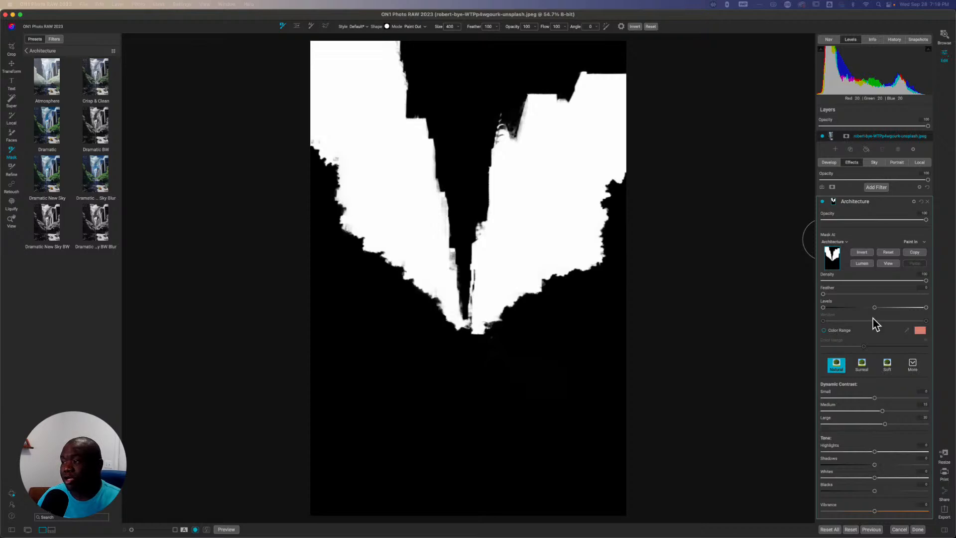
click(880, 202)
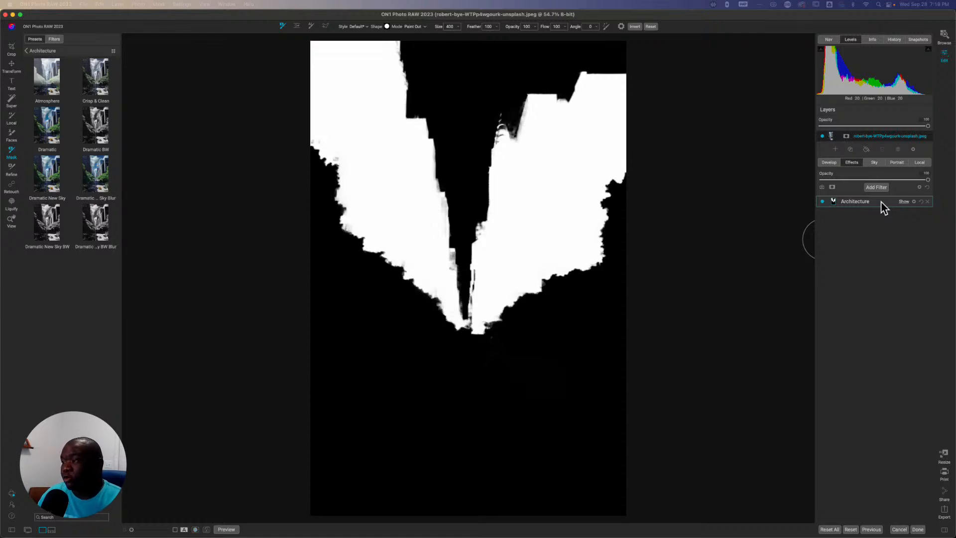
key(m)
Examine the Architecture filter's Mask AI regions on the city street photo, keeping Architecture as the masked region
mouse_move(852, 207)
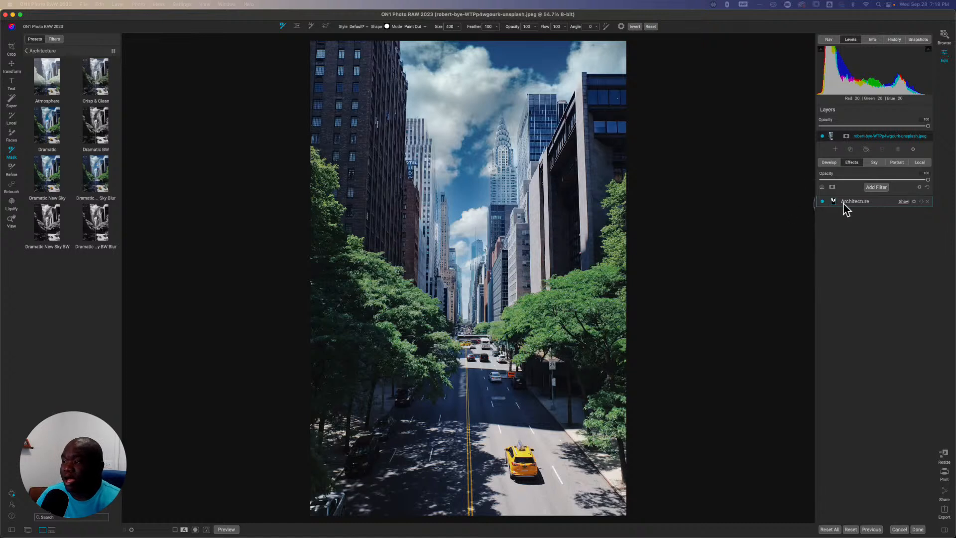
click(834, 203)
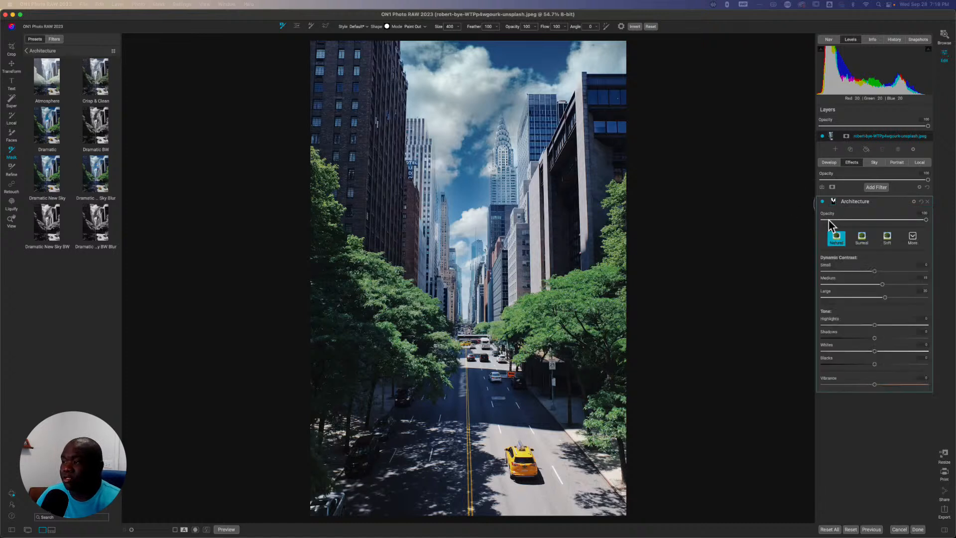
click(833, 202)
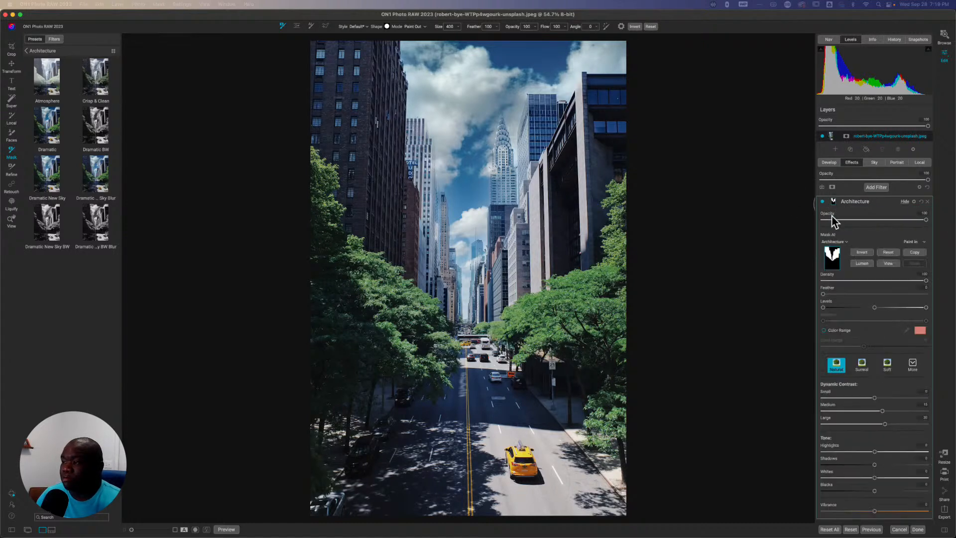
click(841, 243)
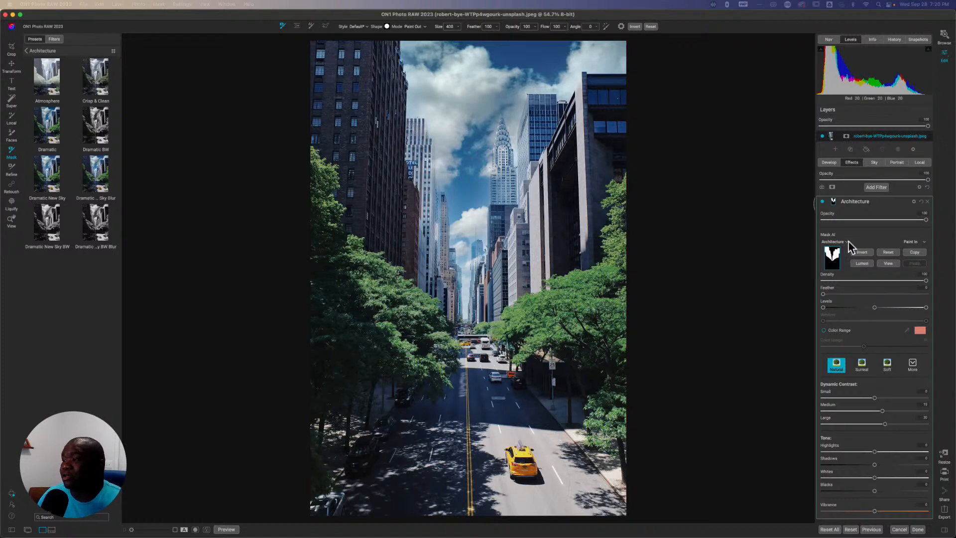
click(877, 203)
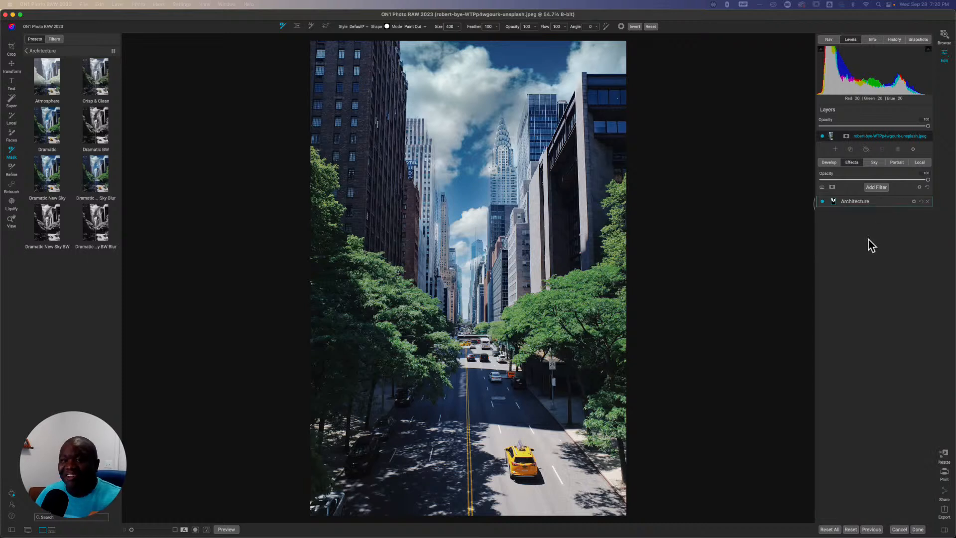
Try stacking unmasked Lens Blur and Blur filters above the Architecture filter, and remove both
click(884, 193)
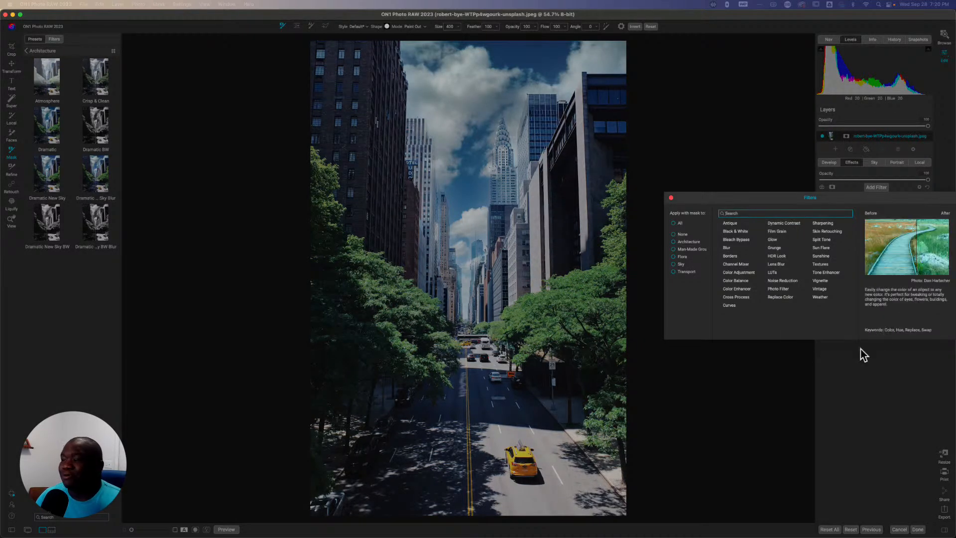
click(781, 266)
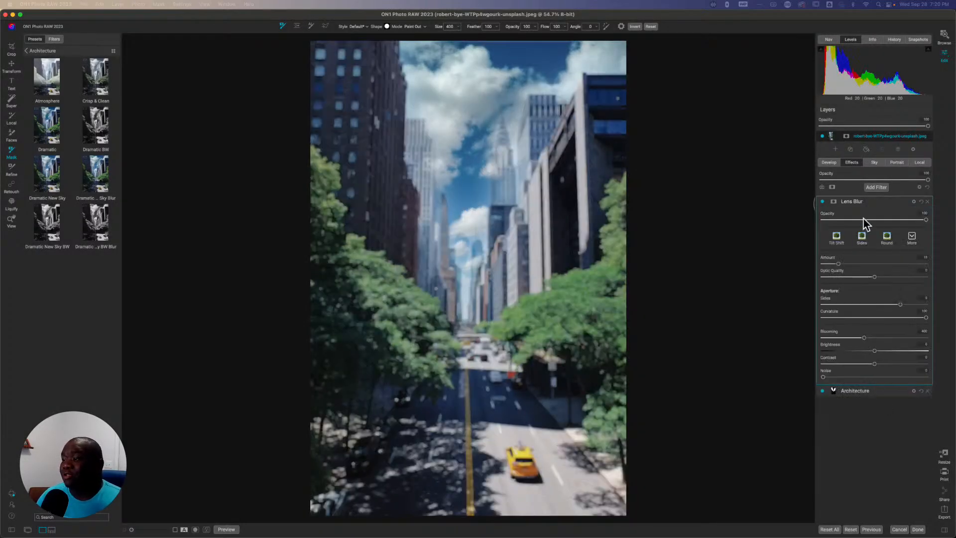
click(872, 189)
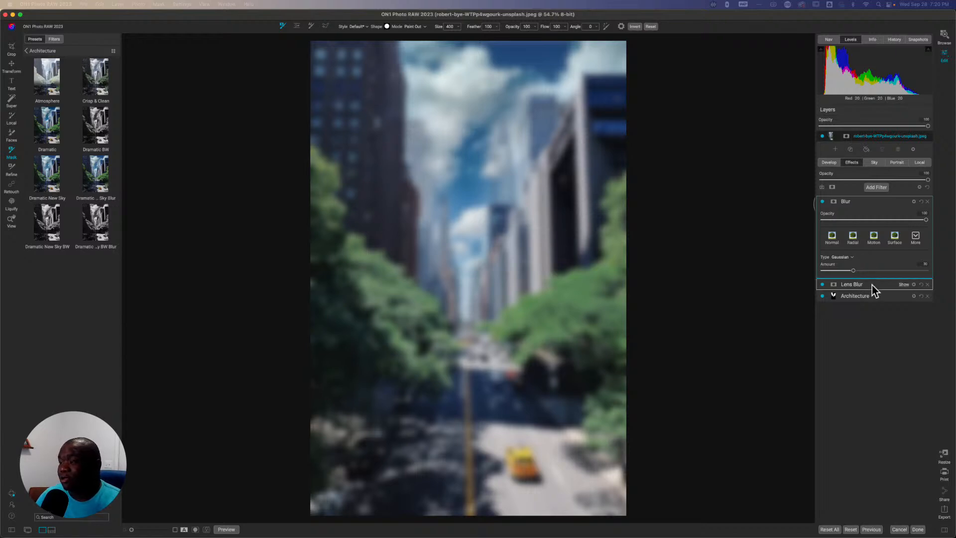
click(854, 283)
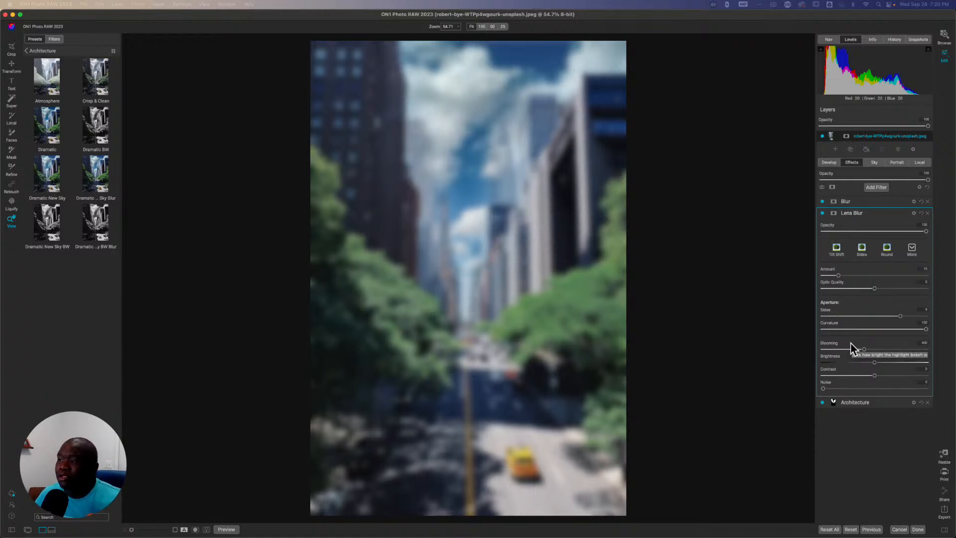
click(927, 213)
click(927, 202)
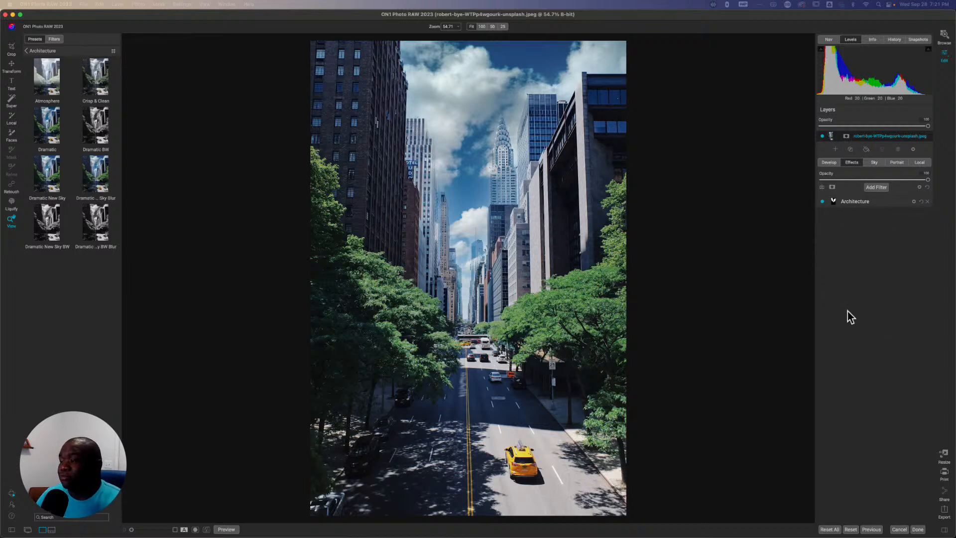
Finish editing the city street photo and return to the Unsplash Images folder
click(917, 529)
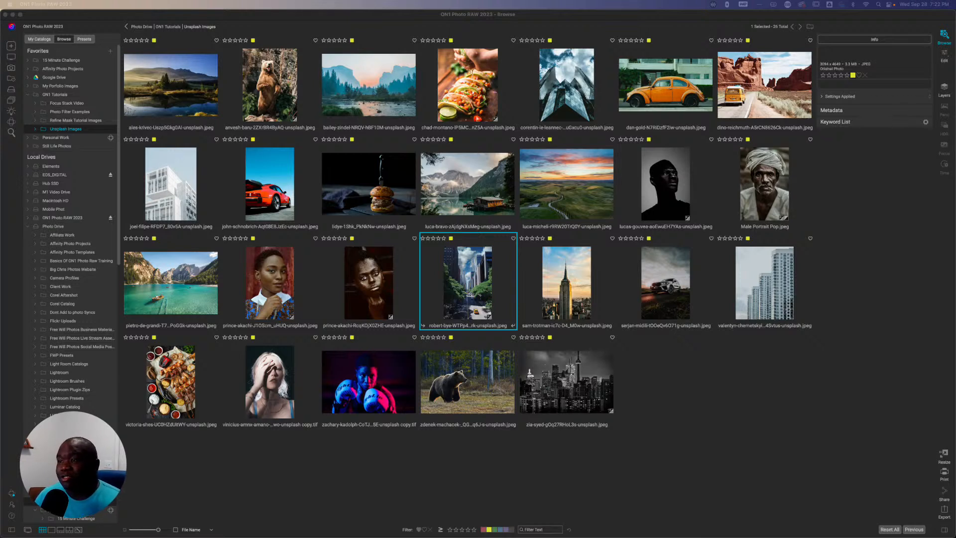
click(567, 89)
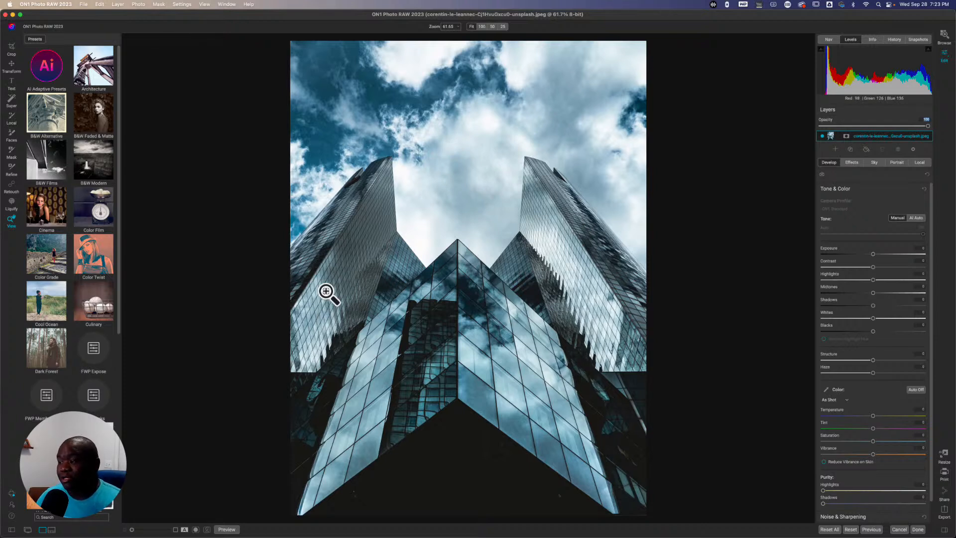
click(899, 529)
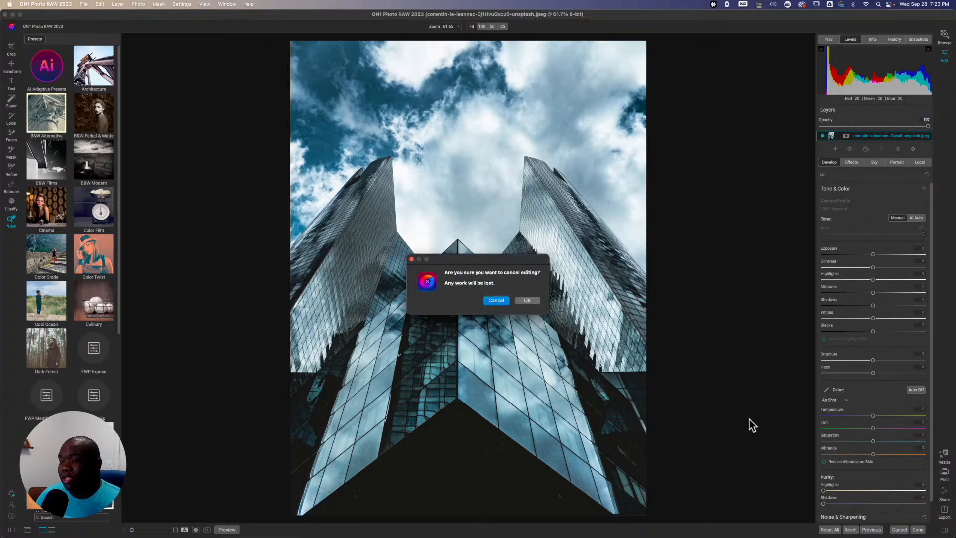
click(521, 299)
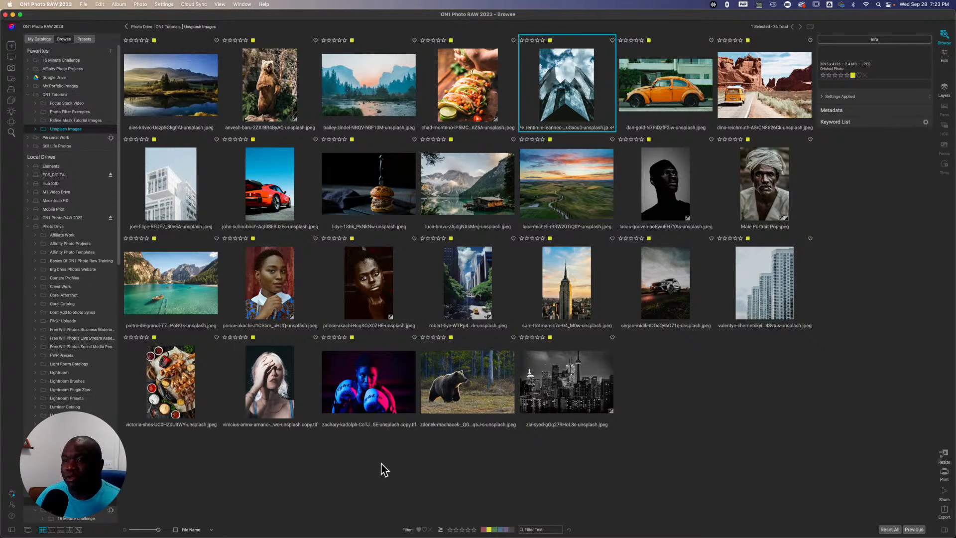
Open the photo of the burger with the knife in Edit, showing the AI Adaptive Presets categories
click(382, 198)
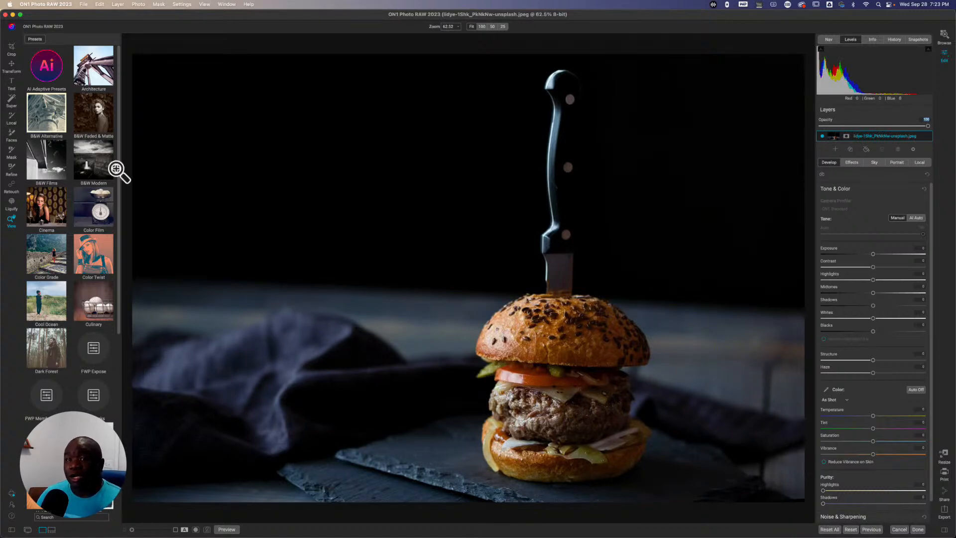
click(48, 68)
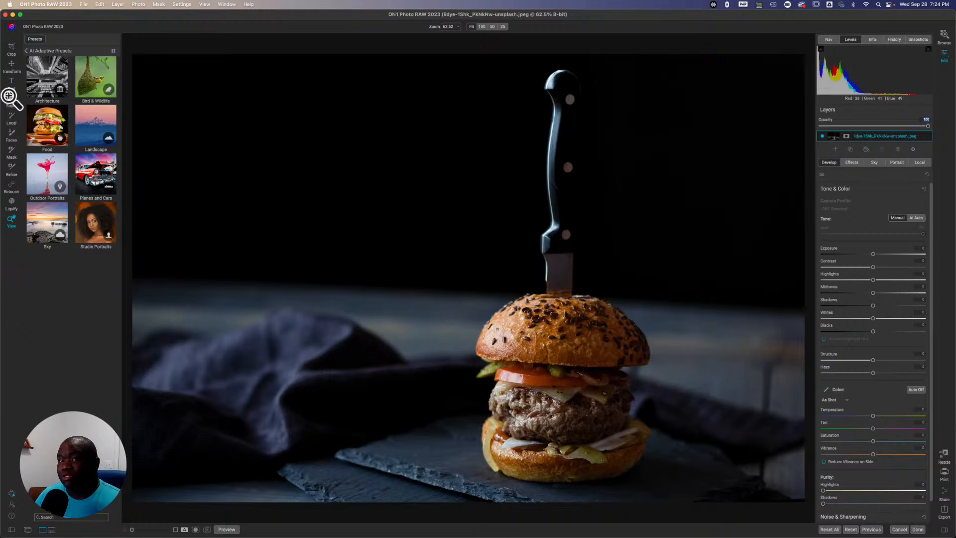
Examine the AI regions of the burger photo with Super Select and among the mask options for new filters
click(11, 100)
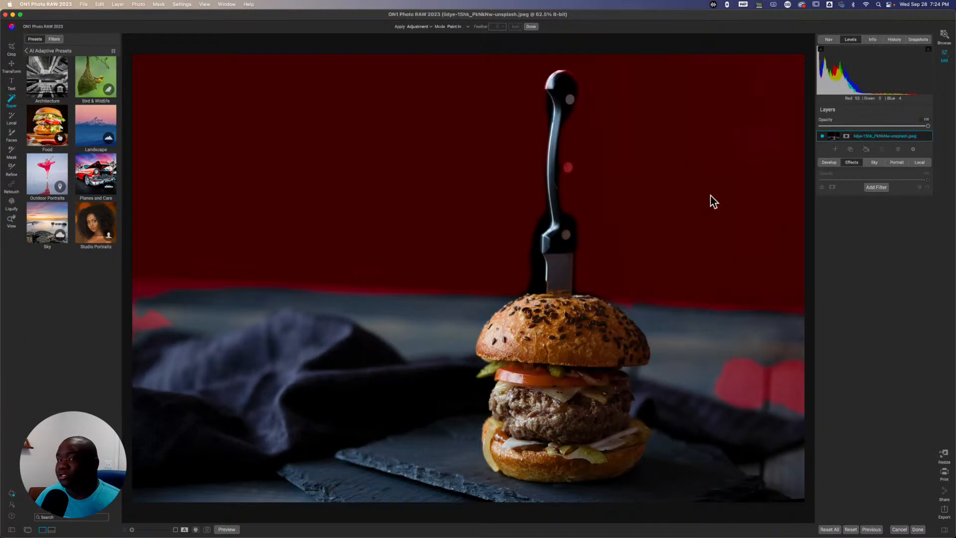
click(12, 219)
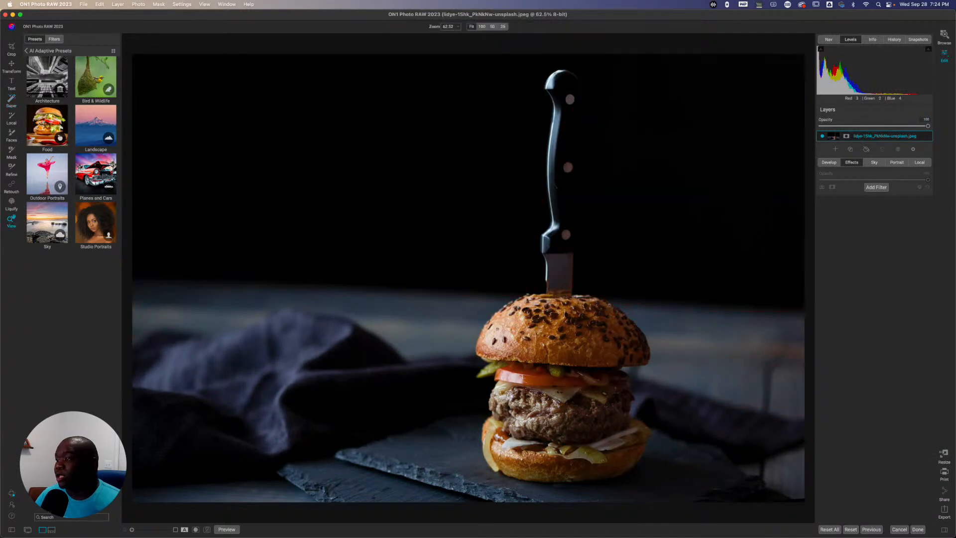
click(878, 187)
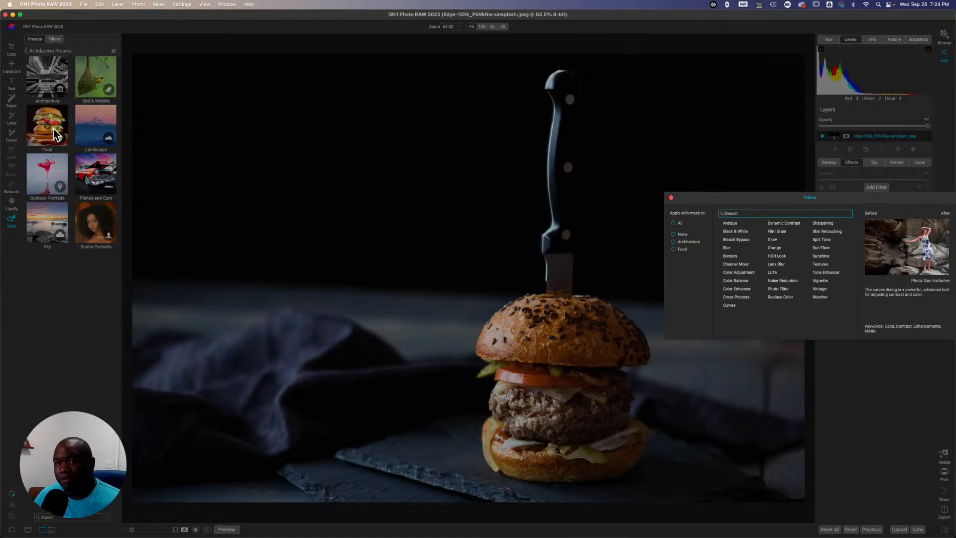
click(85, 298)
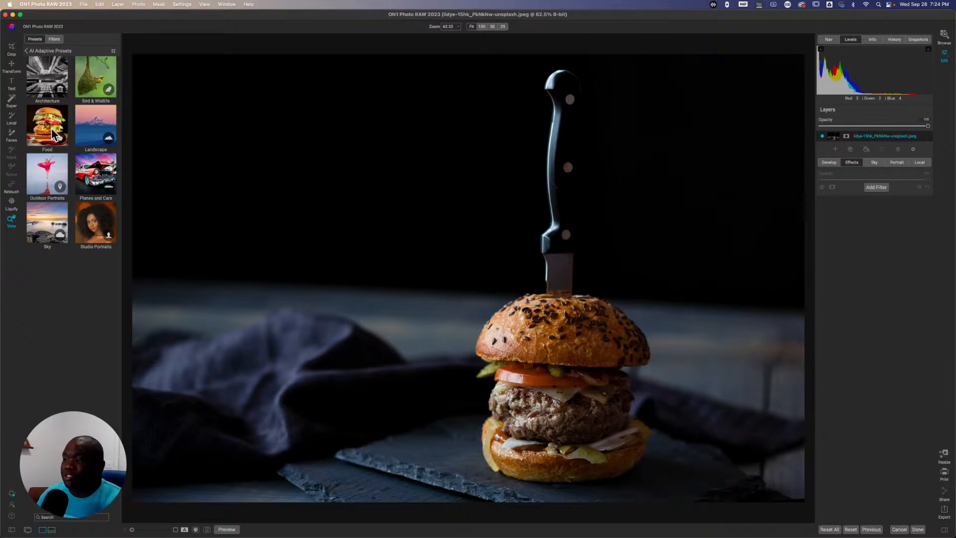
Add an Antique filter to the whole burger photo
click(870, 186)
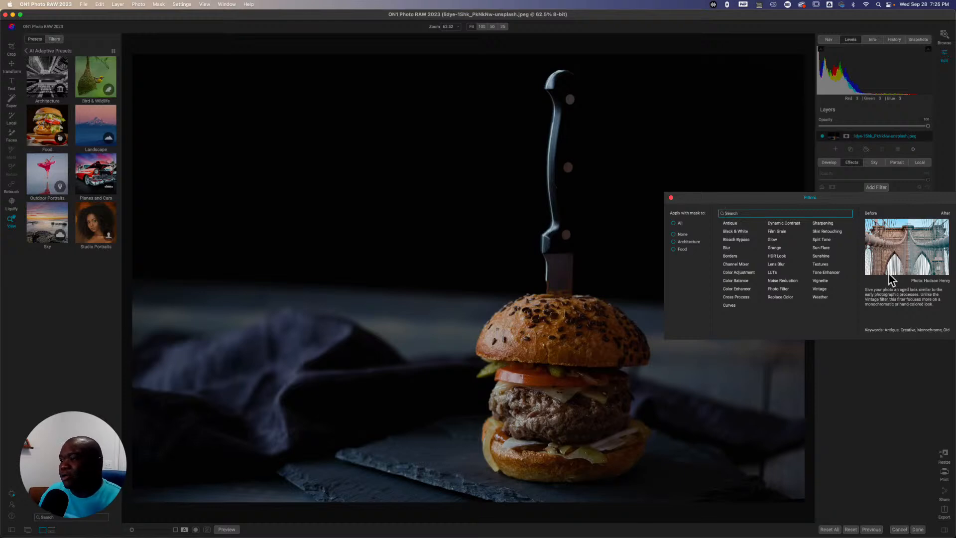
click(731, 225)
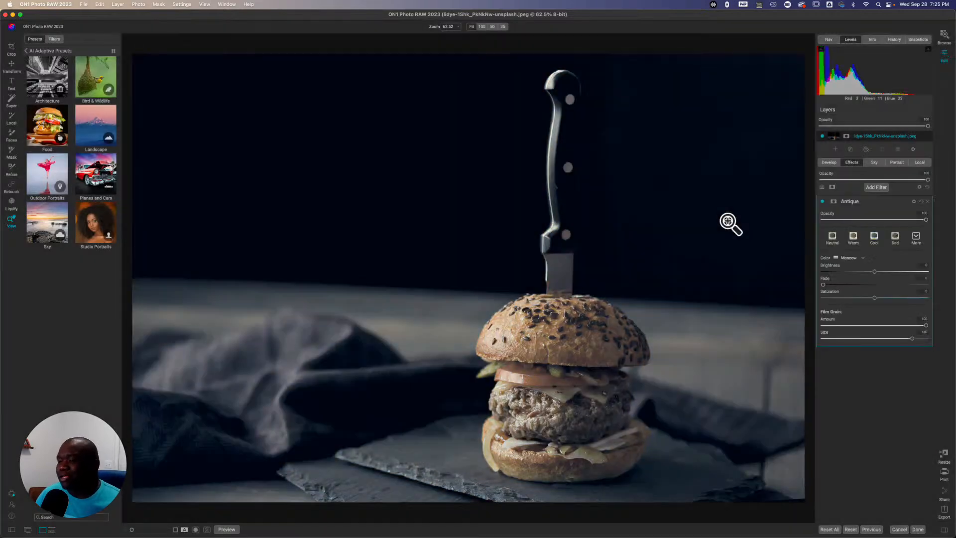
Paint the AI-detected Food region out of the Antique filter's mask on the burger photo, and collapse the filter's settings
click(833, 202)
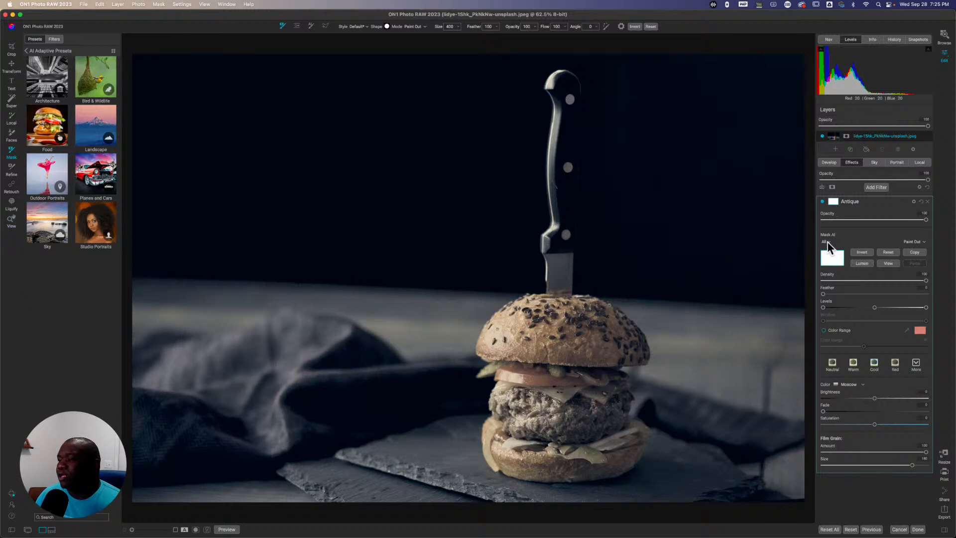
click(824, 241)
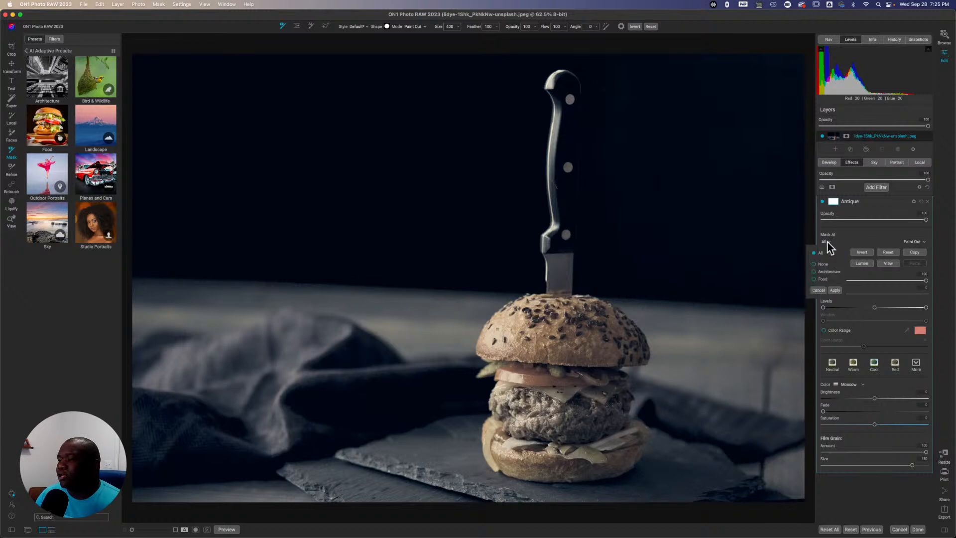
click(823, 278)
click(834, 291)
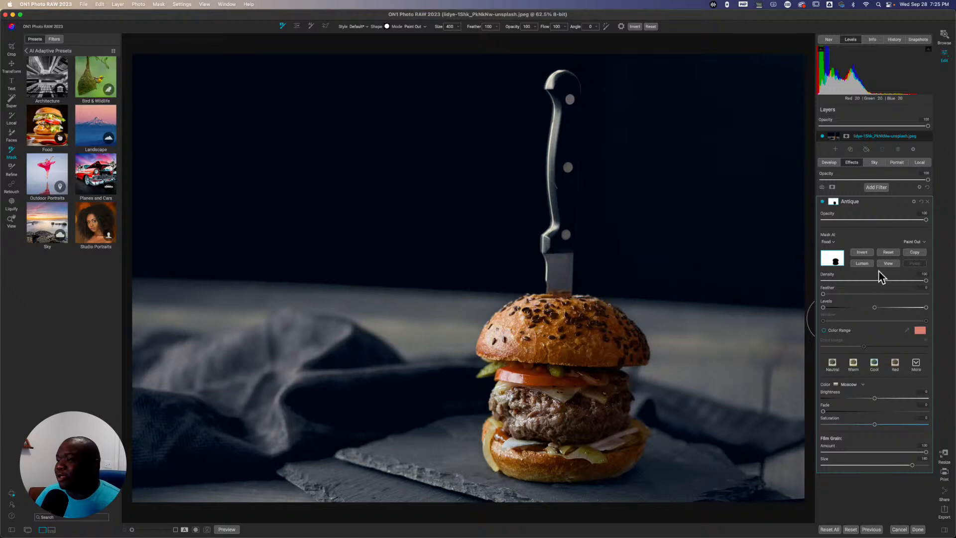
click(877, 200)
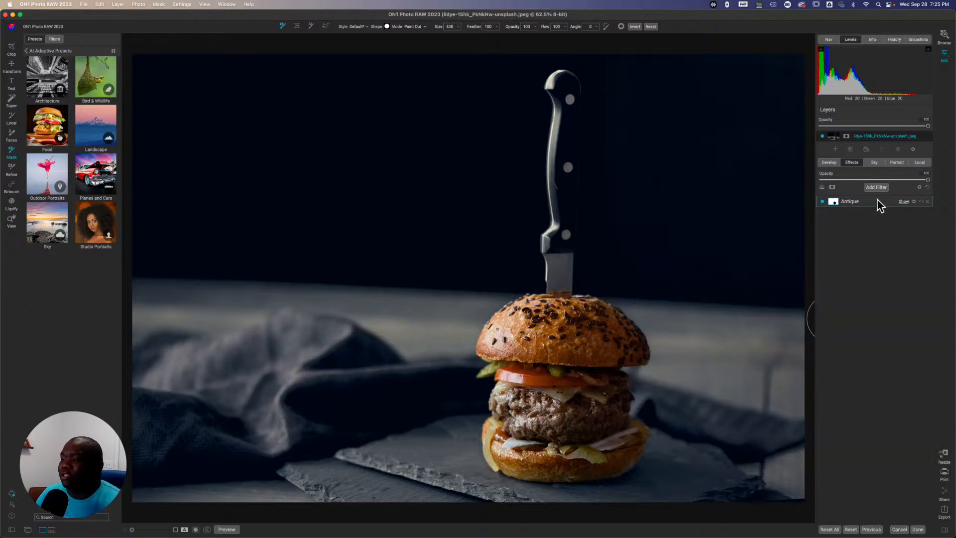
Start saving the burger photo's effects as a preset, with Apply Masks enabled under Effects
click(822, 187)
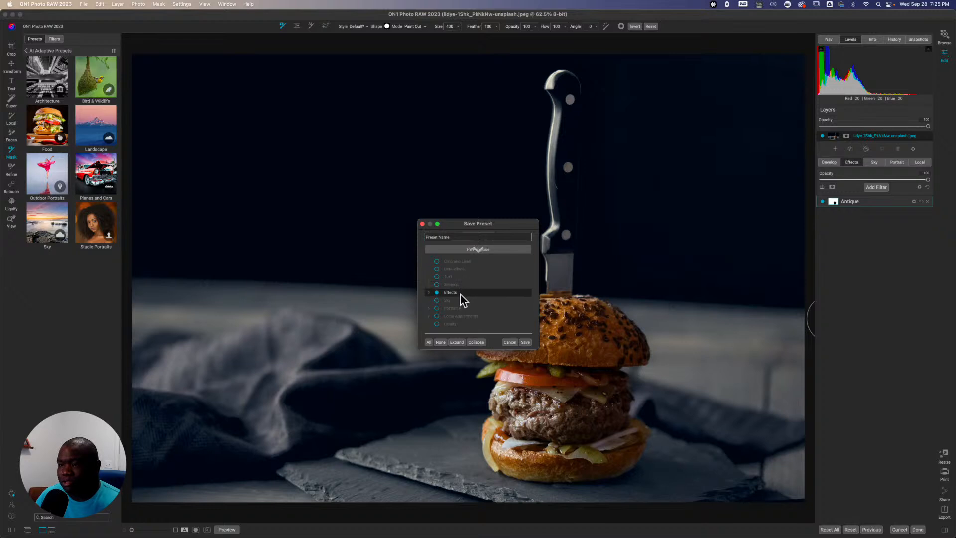
click(428, 293)
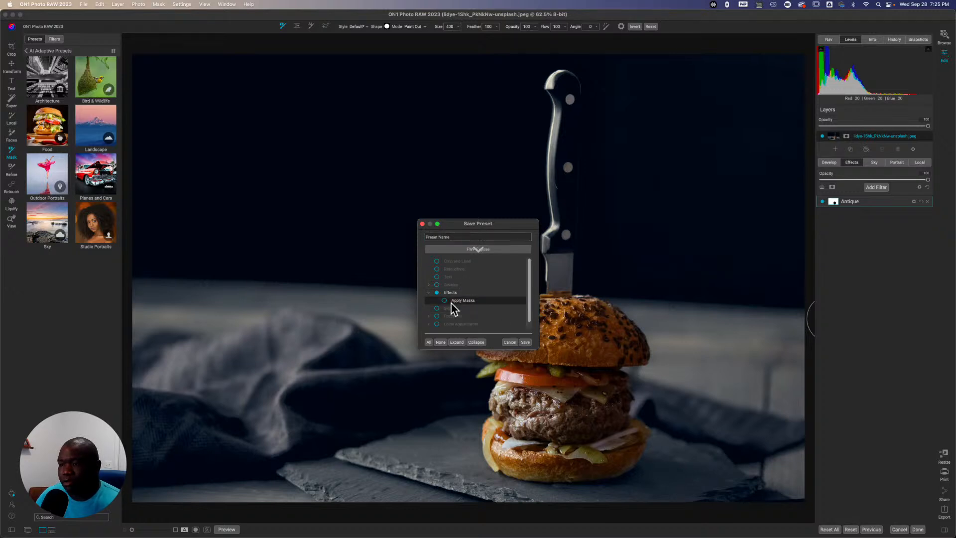
click(444, 300)
scroll(505, 302, down, 1)
scroll(504, 298, up, 1)
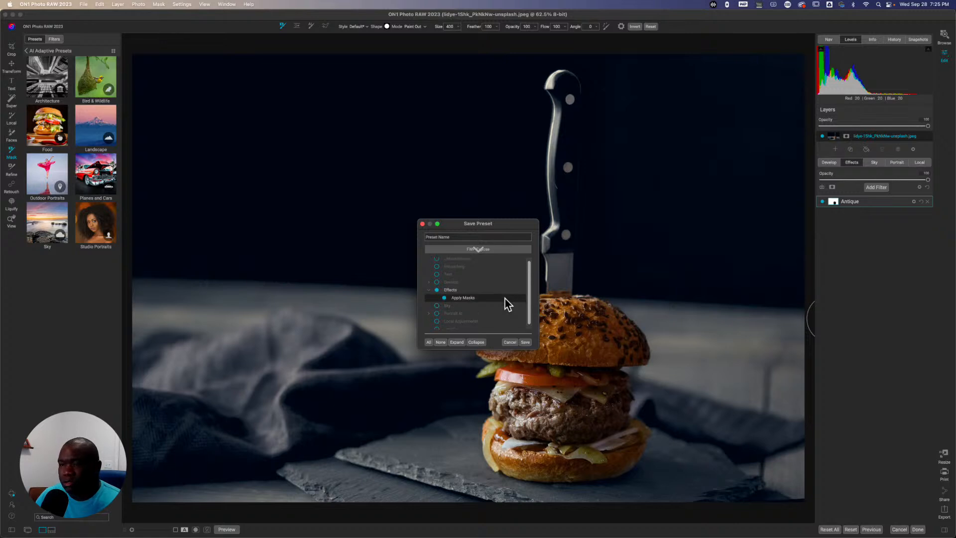
Name the preset "FWP Food AI 1" and save it in the FWP Preset Testing Ground category
click(447, 238)
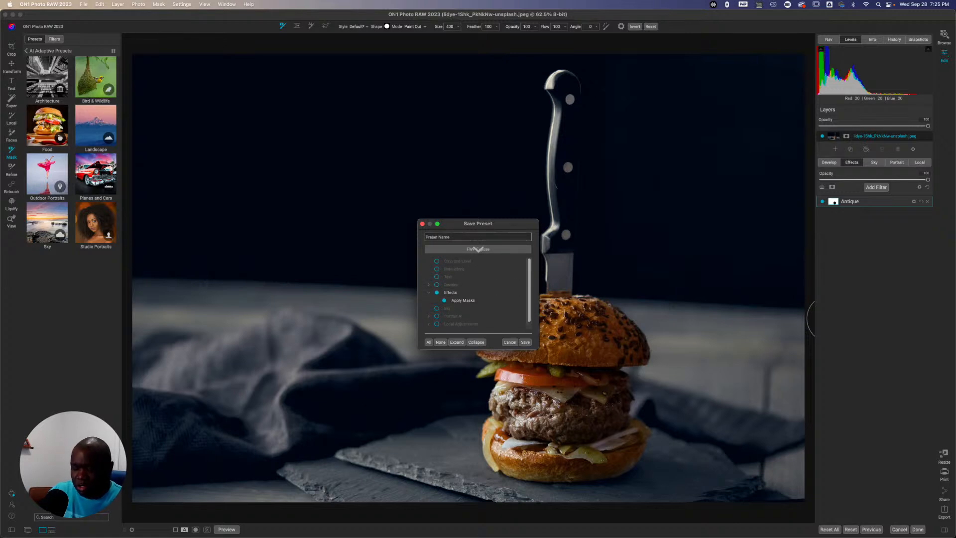
text(FWP Food AI 1)
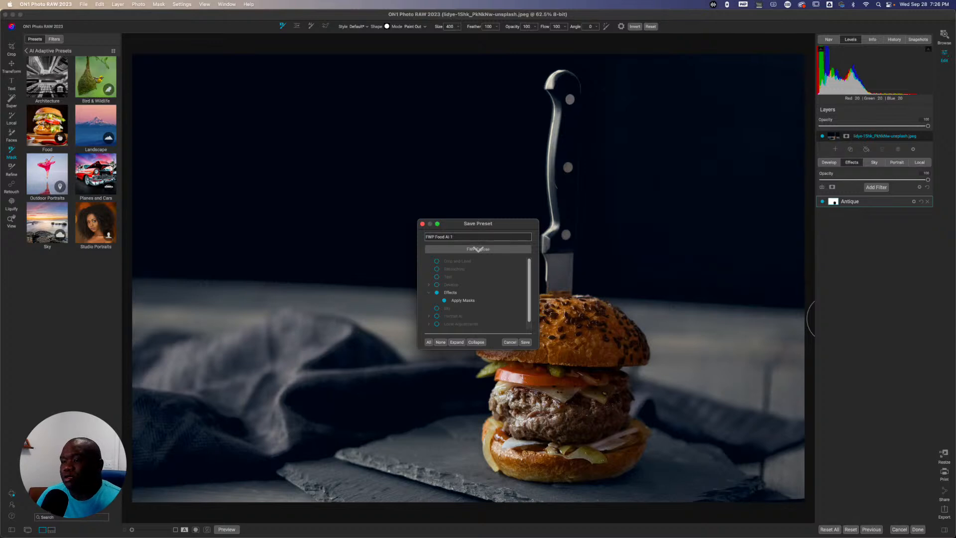
click(479, 250)
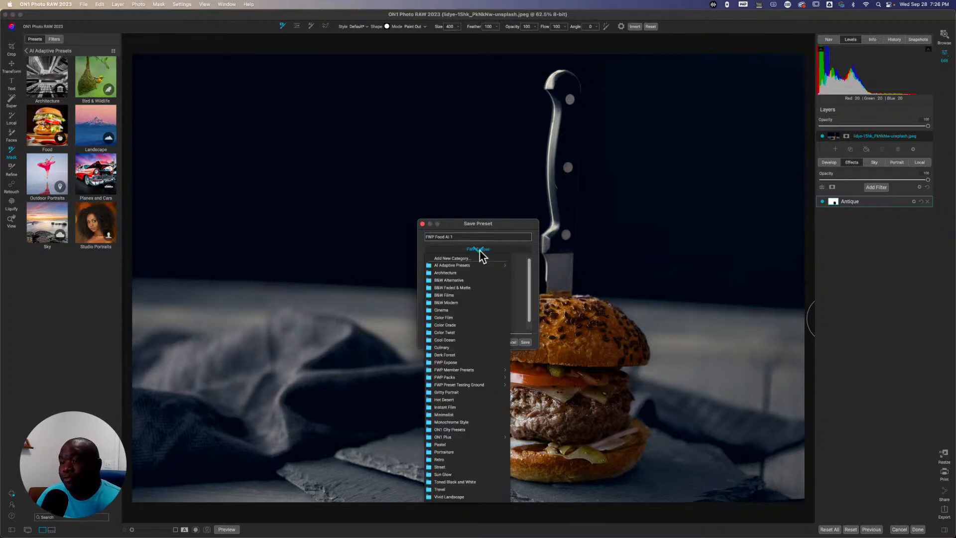
mouse_move(484, 267)
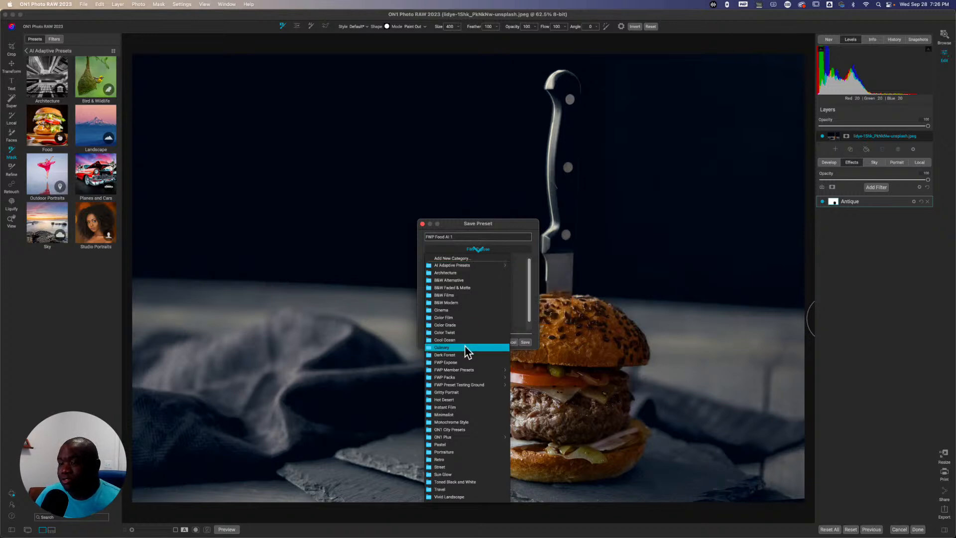
mouse_move(469, 386)
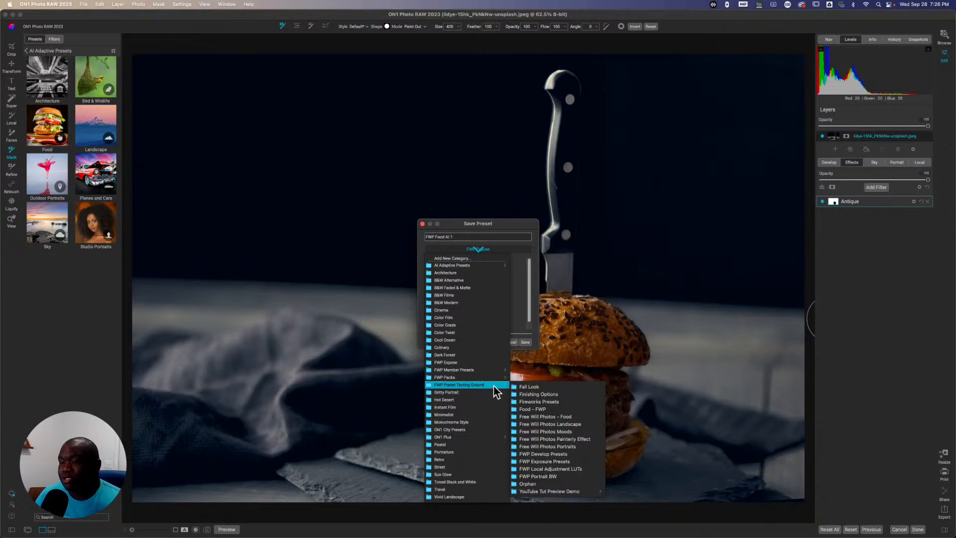
click(496, 388)
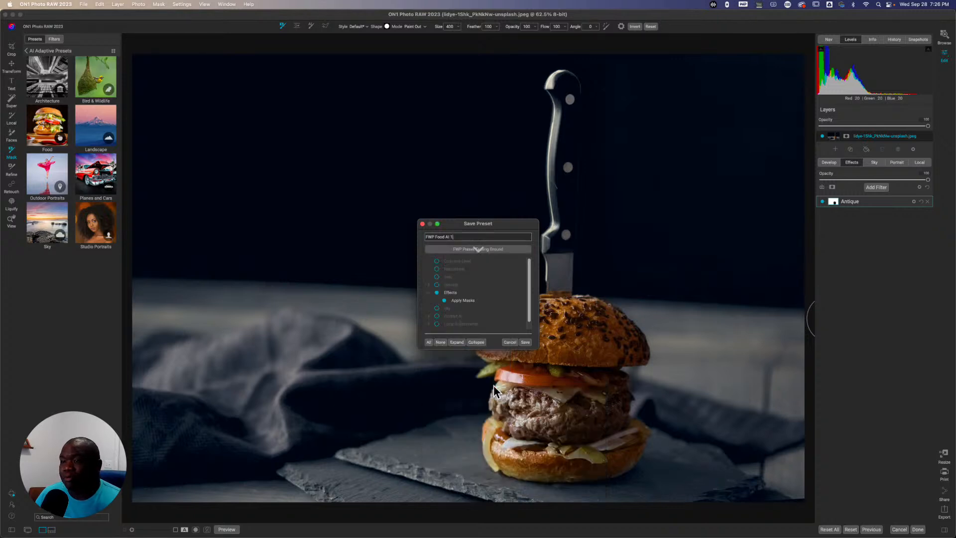
click(524, 341)
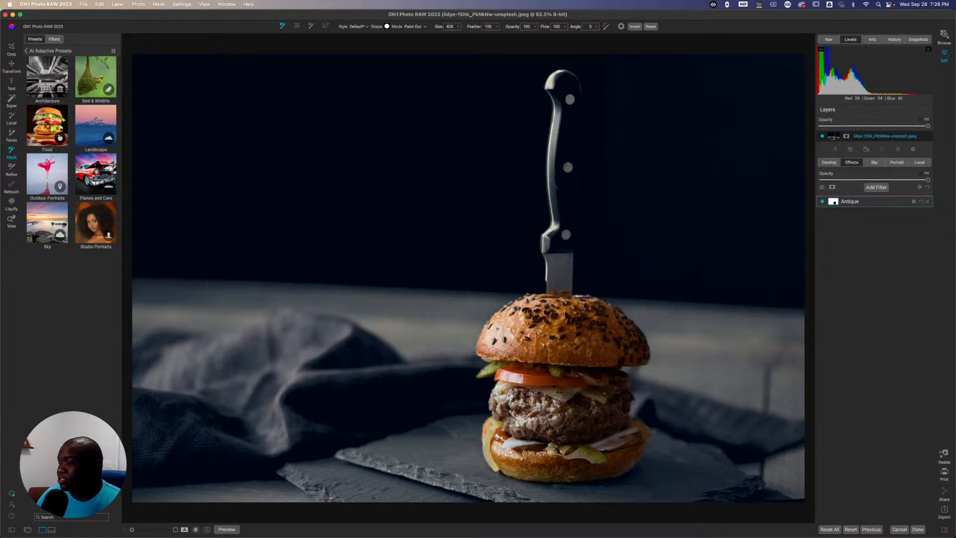
Discard the burger photo's edits and open the photo of the grilled meat and vegetable platter in Edit
click(905, 531)
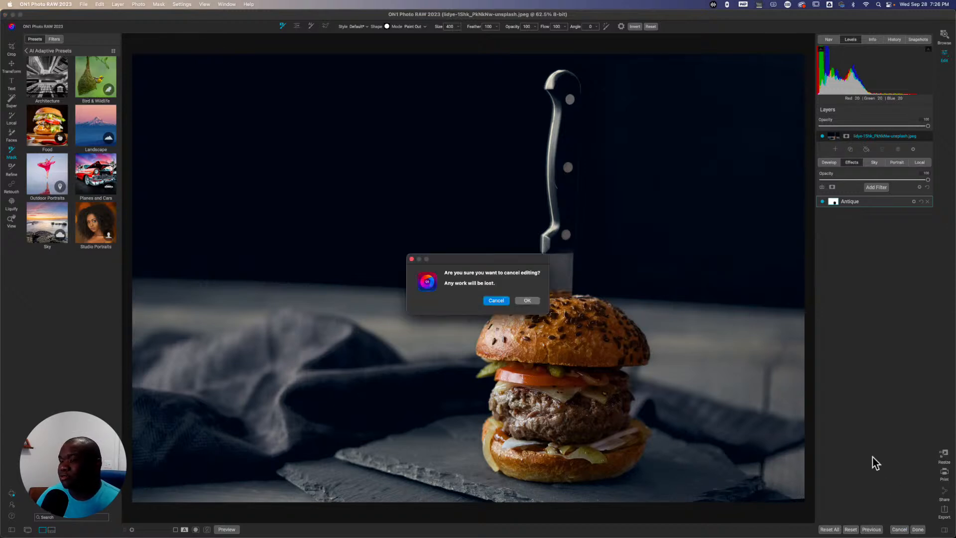
click(528, 302)
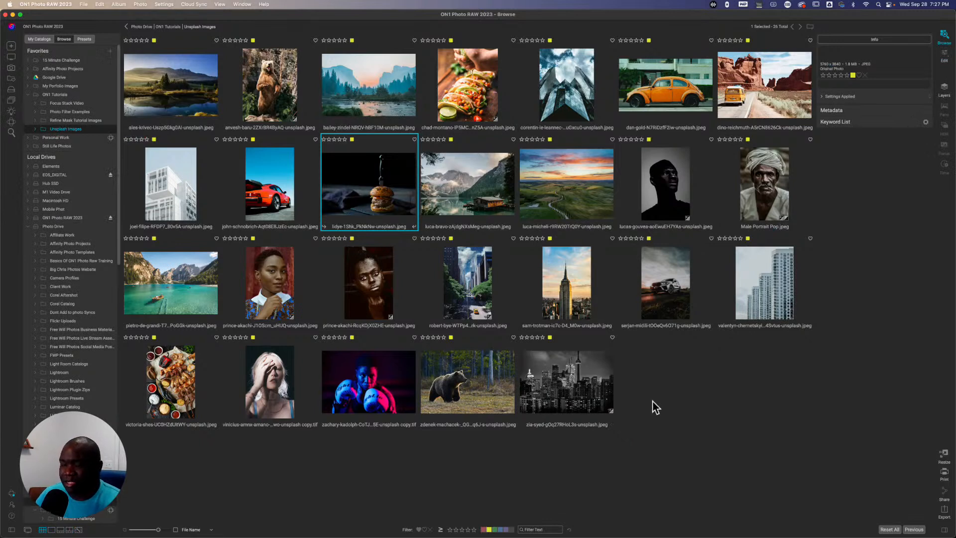
click(183, 391)
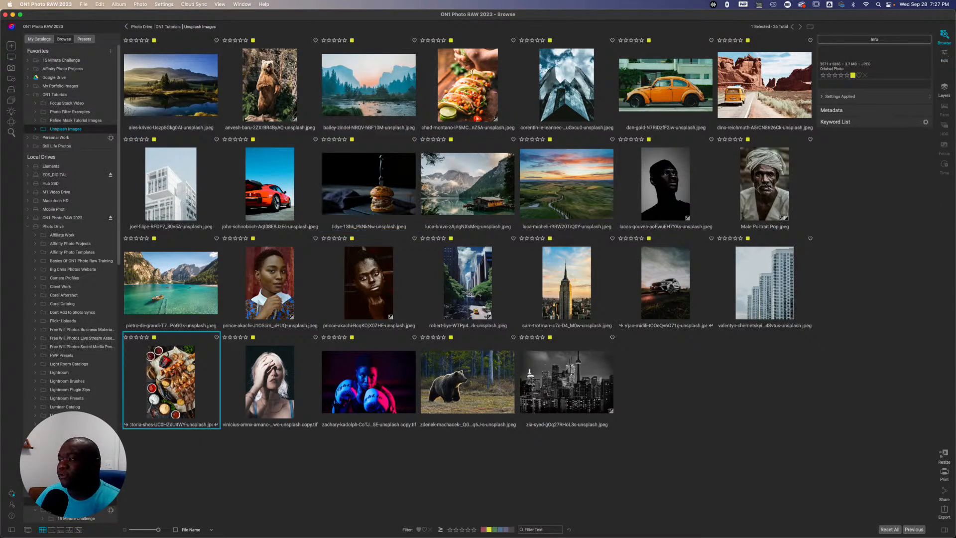
click(944, 55)
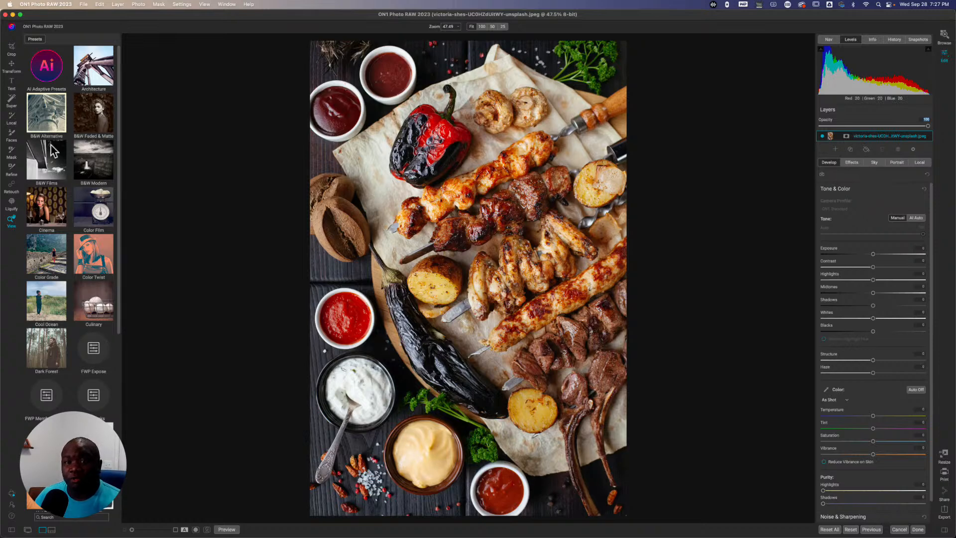
click(46, 76)
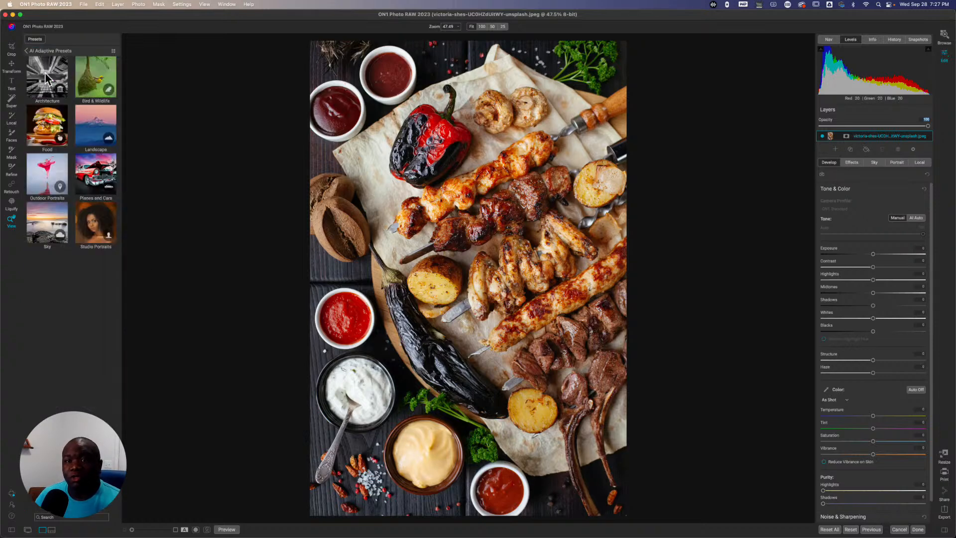
click(55, 128)
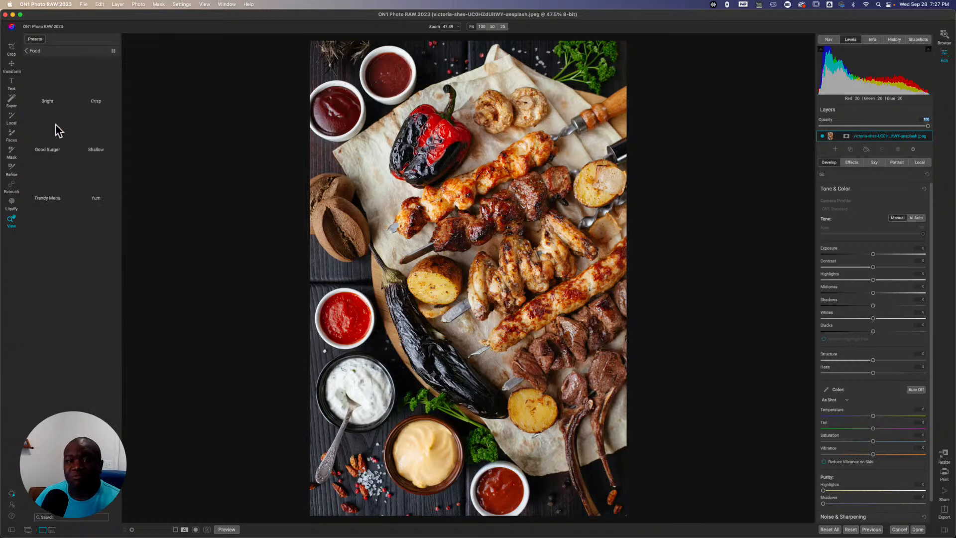
click(28, 50)
click(27, 50)
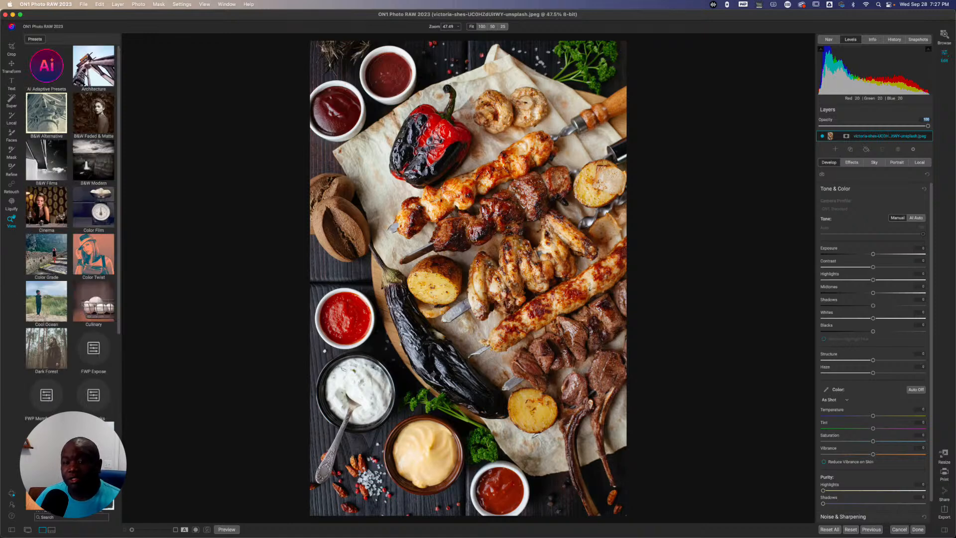
Apply the FWP Food AI 1 preset from the FWP Preset Testing Ground category to the grilled platter photo
click(46, 443)
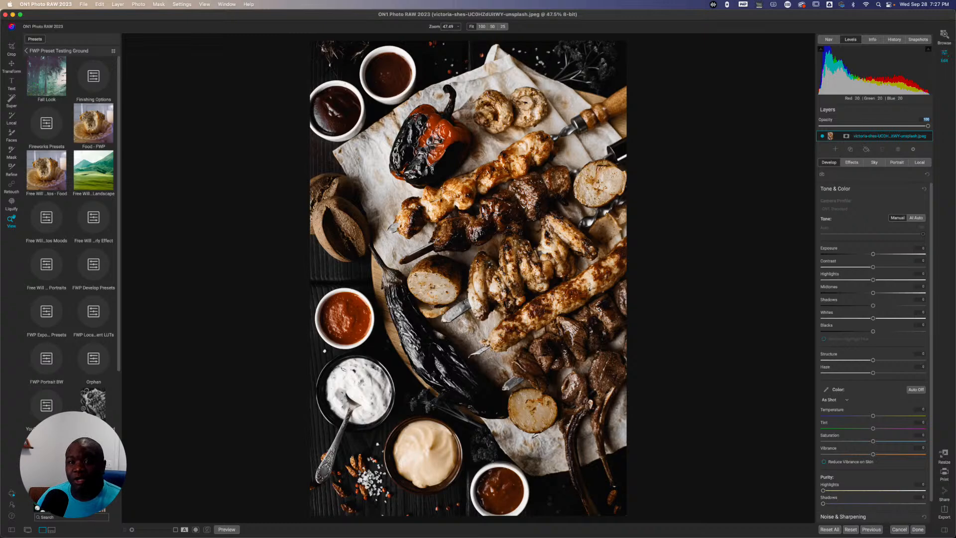
scroll(78, 390, down, 5)
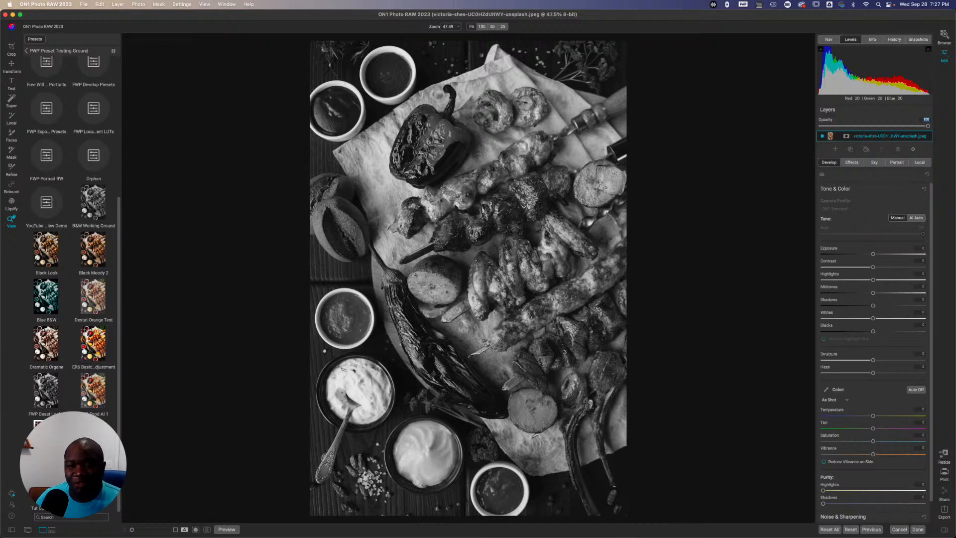
click(96, 396)
click(96, 395)
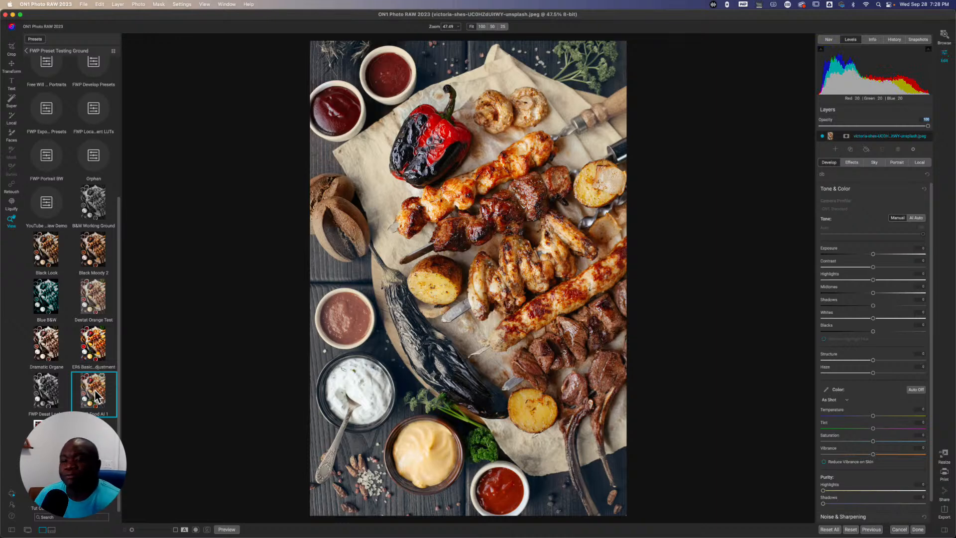
Examine the Antique filter's Food mask on the platter photo and compare it with the regions found by Super Select
click(850, 163)
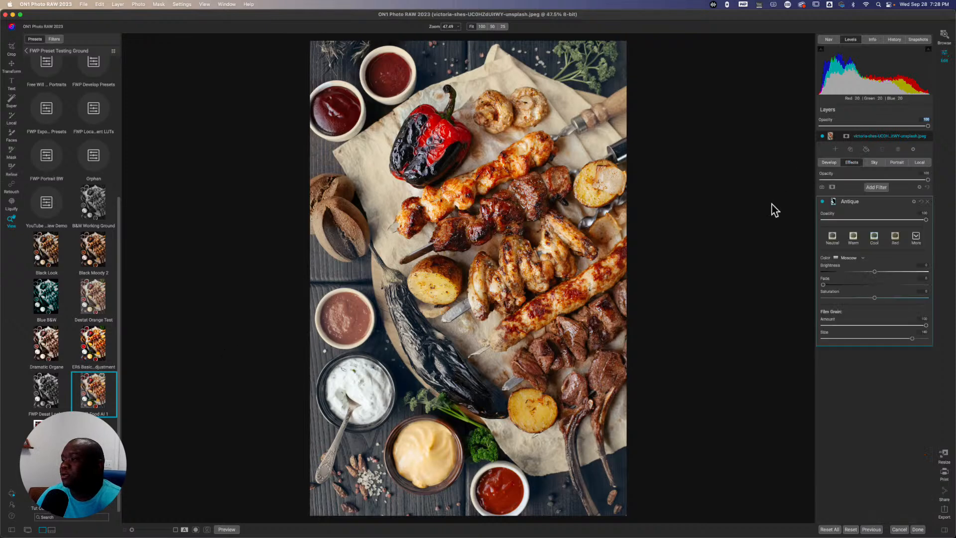
click(833, 202)
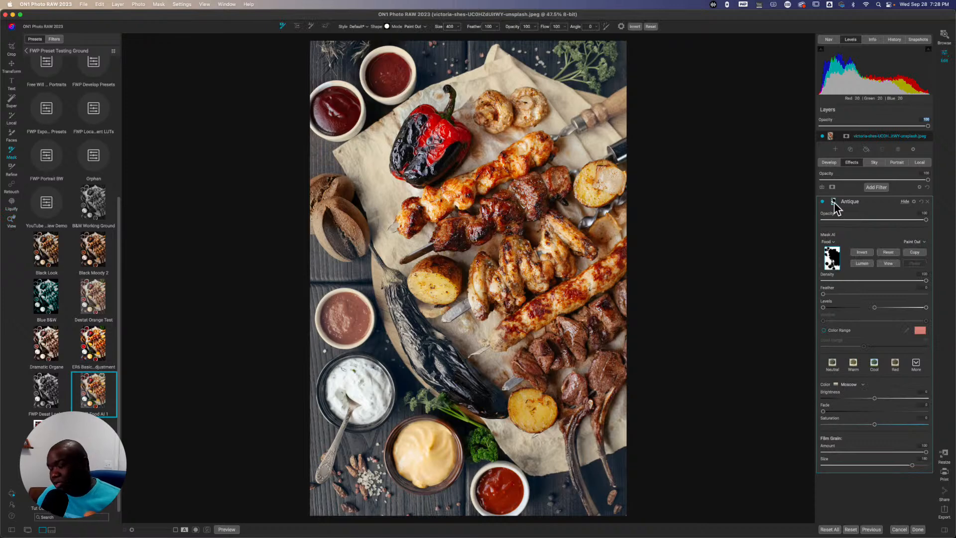
click(834, 243)
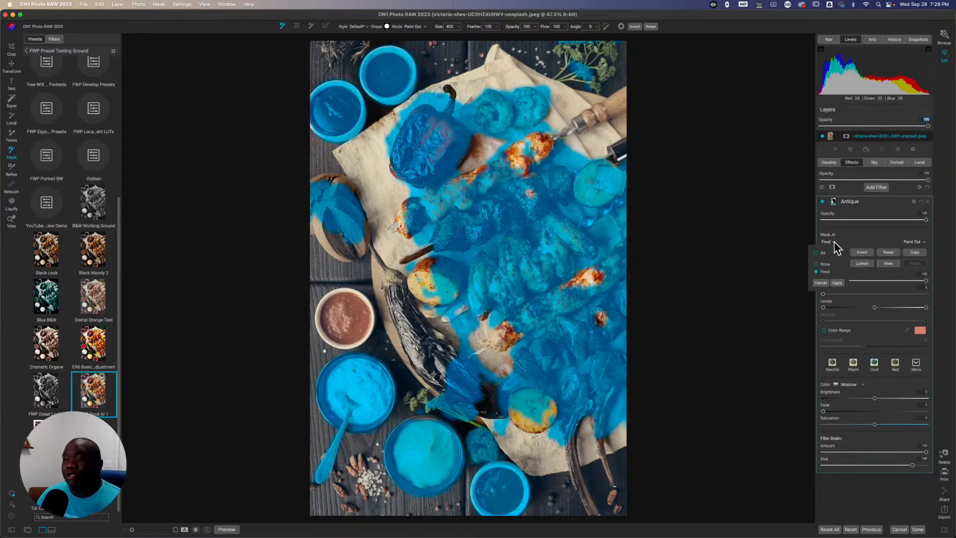
click(769, 240)
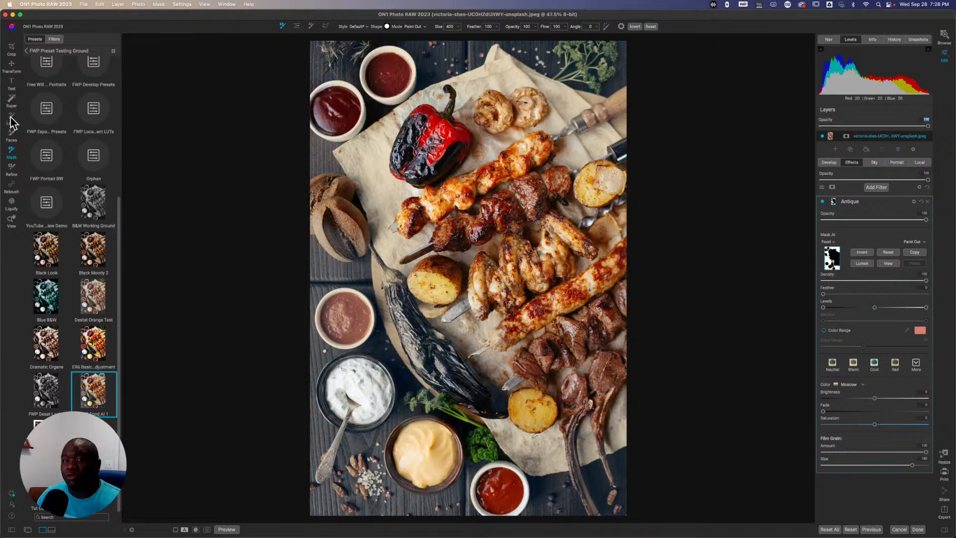
click(11, 99)
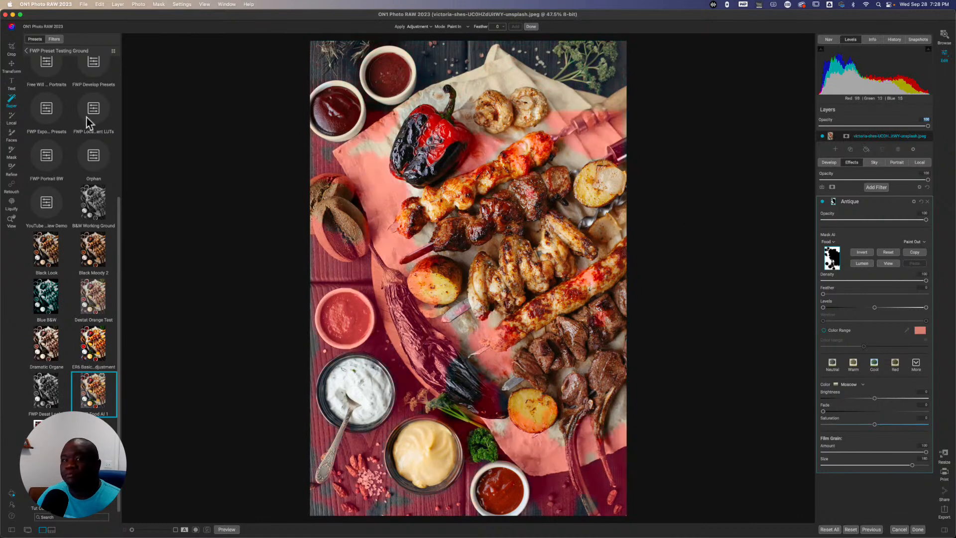
click(17, 219)
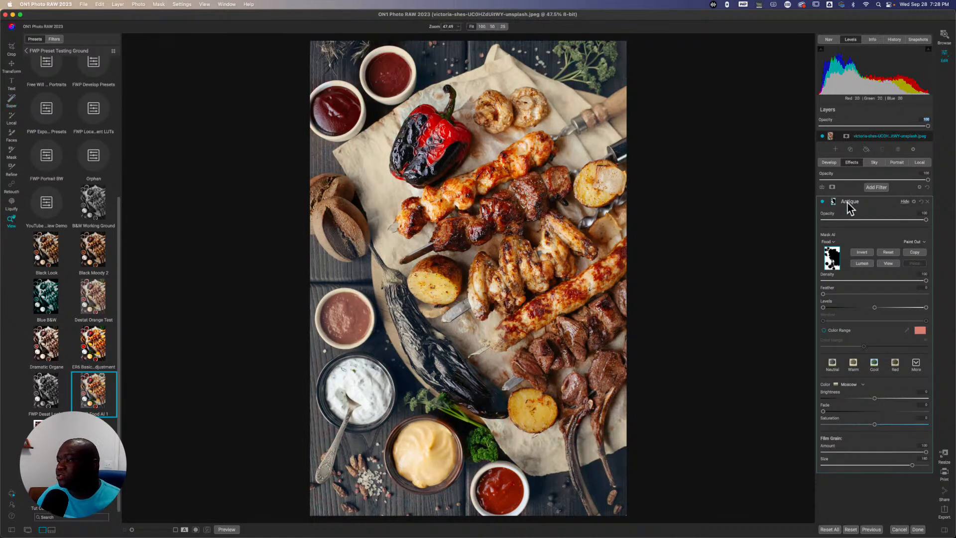
Examine the Food mask option offered for new filters on the platter photo, and return to Super Select
click(834, 202)
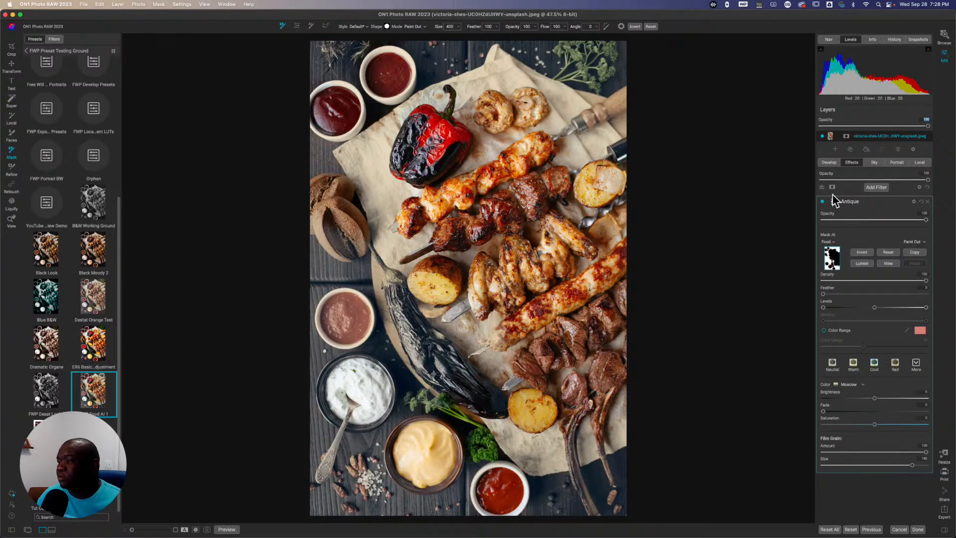
click(834, 203)
click(875, 188)
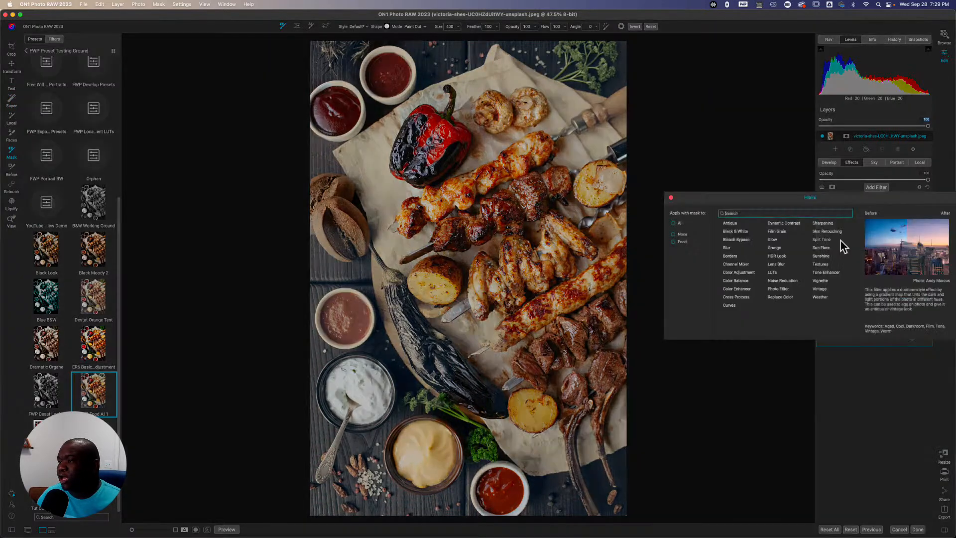
mouse_move(680, 243)
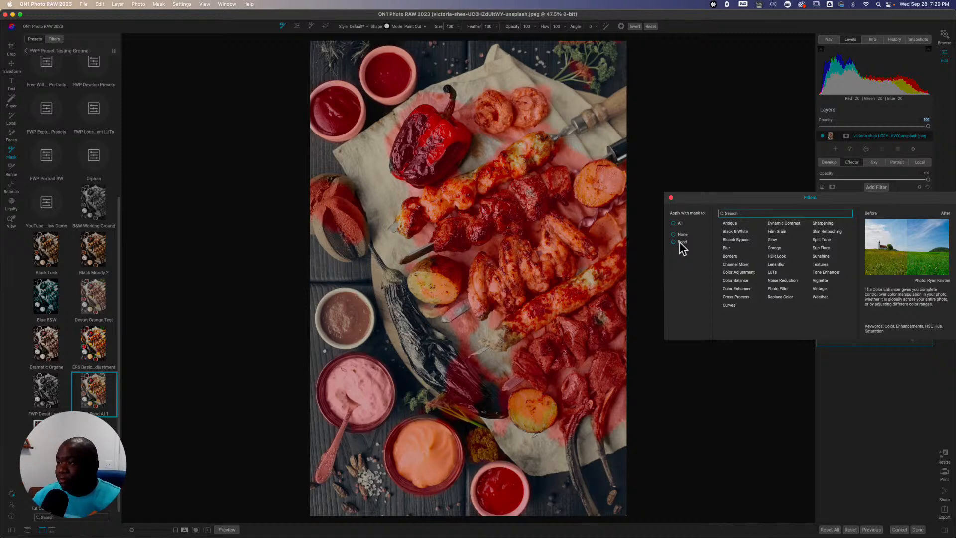
click(670, 198)
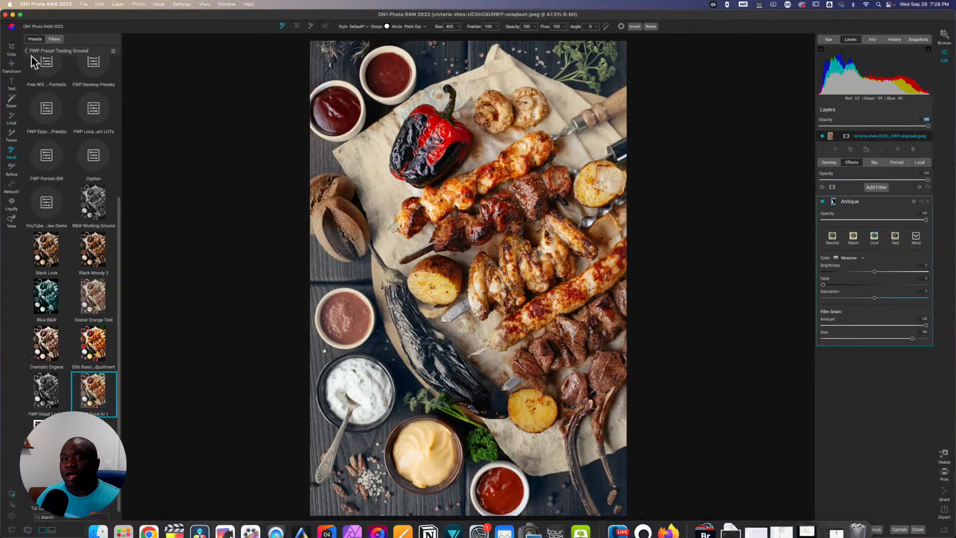
click(11, 99)
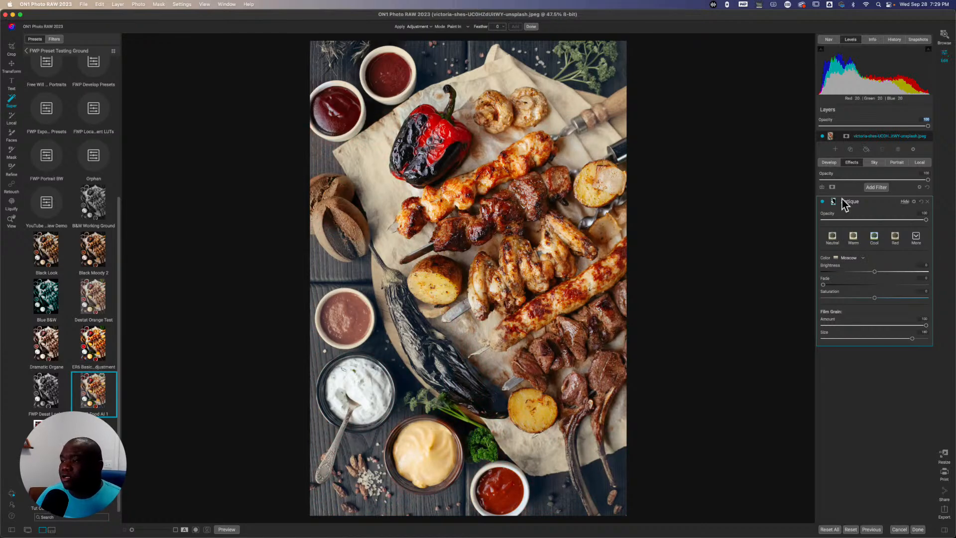
click(868, 201)
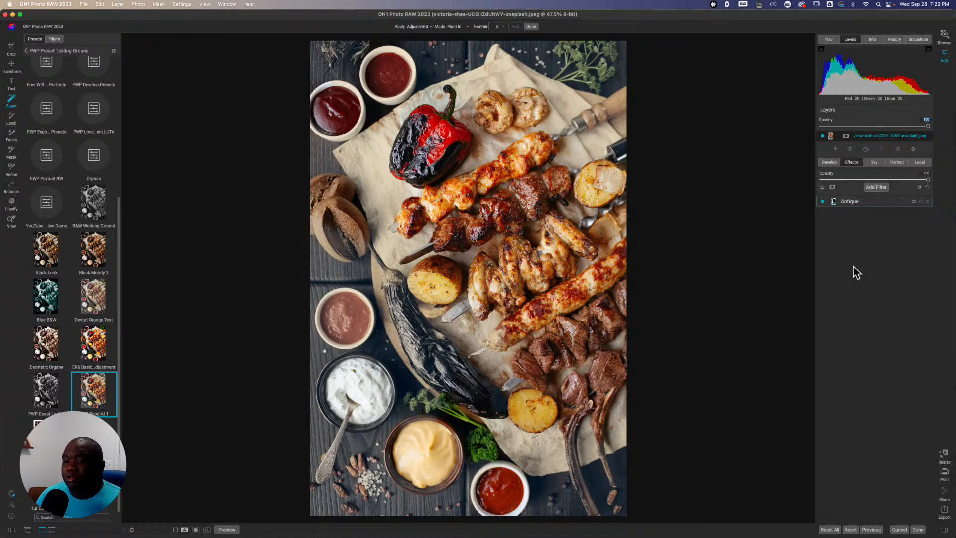
click(898, 529)
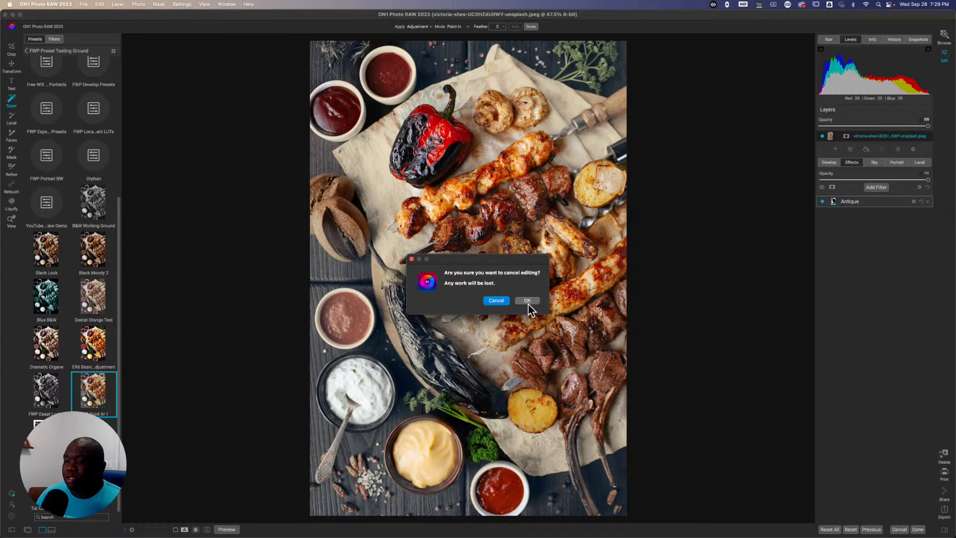
click(495, 301)
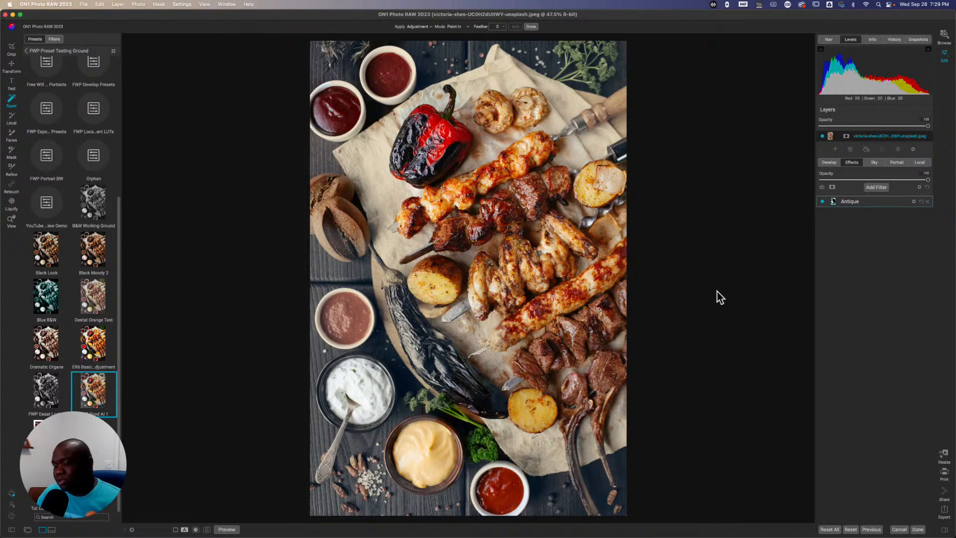
Display the Antique filter's Food mask and invert it back and forth to compare the effect on the food and the background
key(o)
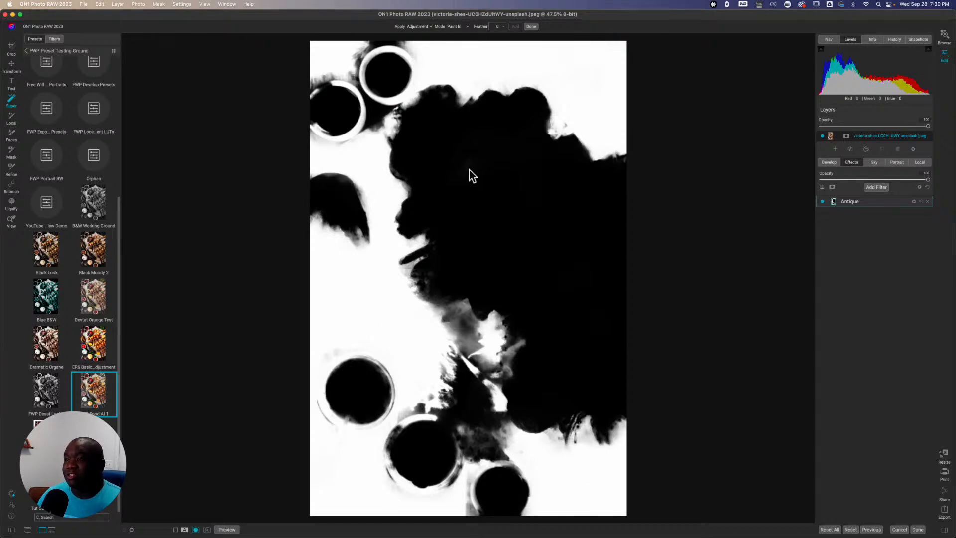
click(833, 201)
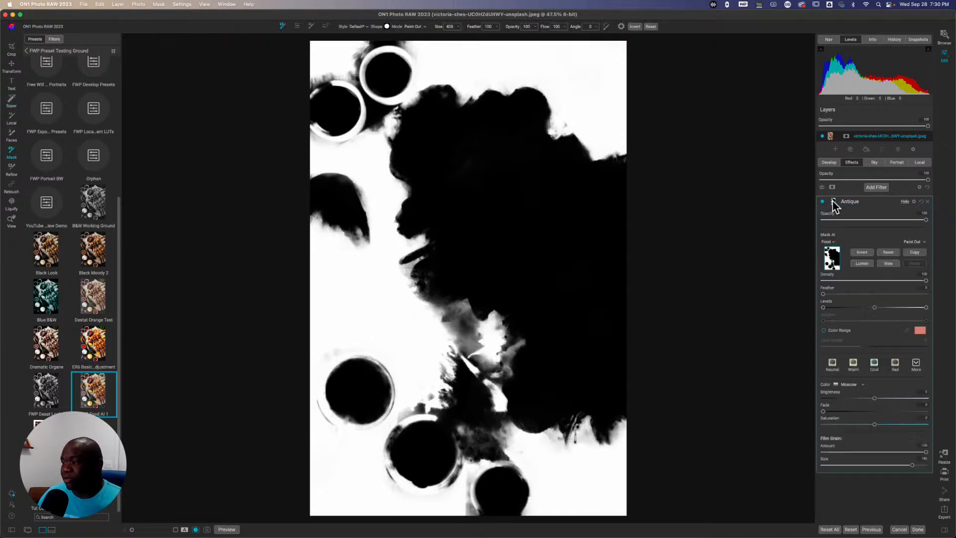
click(860, 251)
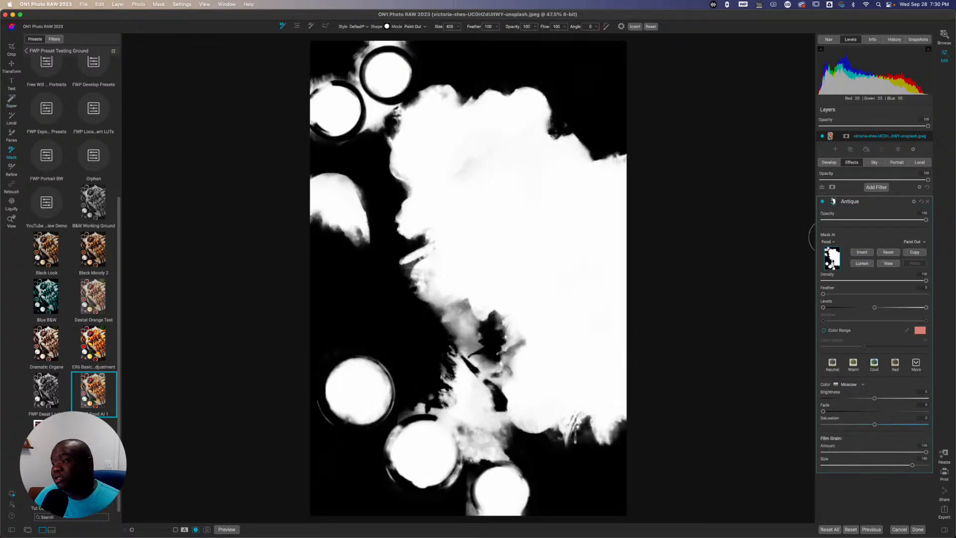
click(860, 254)
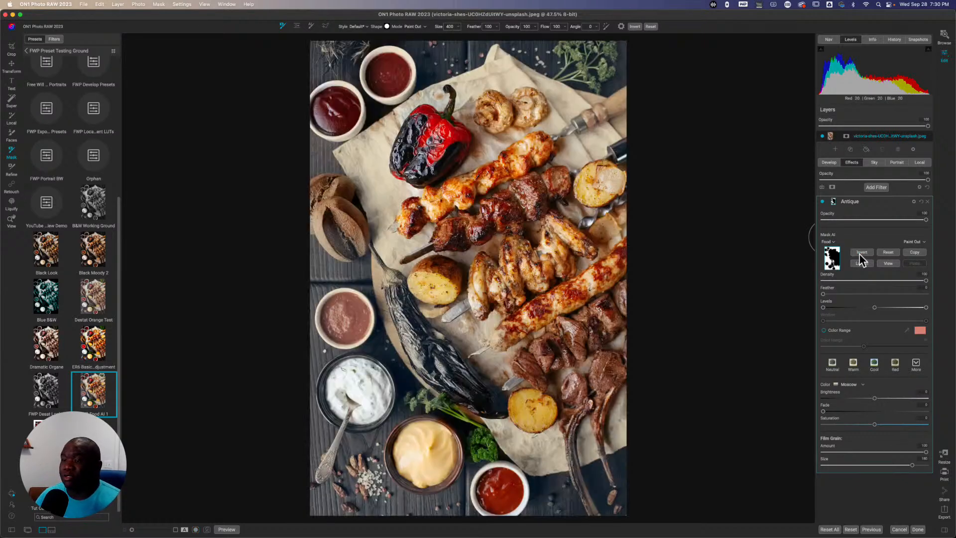
click(860, 253)
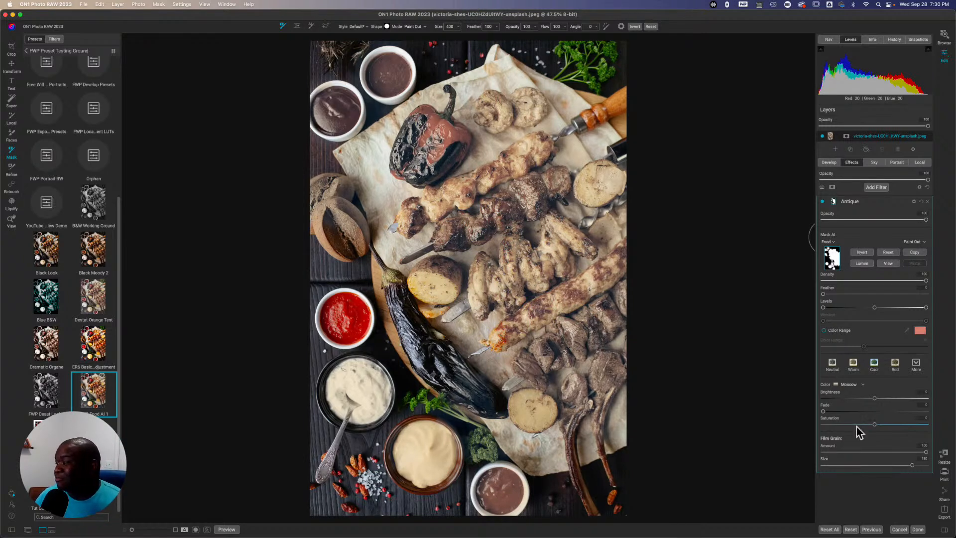
Discard the platter photo's edits and open the orange Beetle photo in Edit
click(915, 530)
click(528, 301)
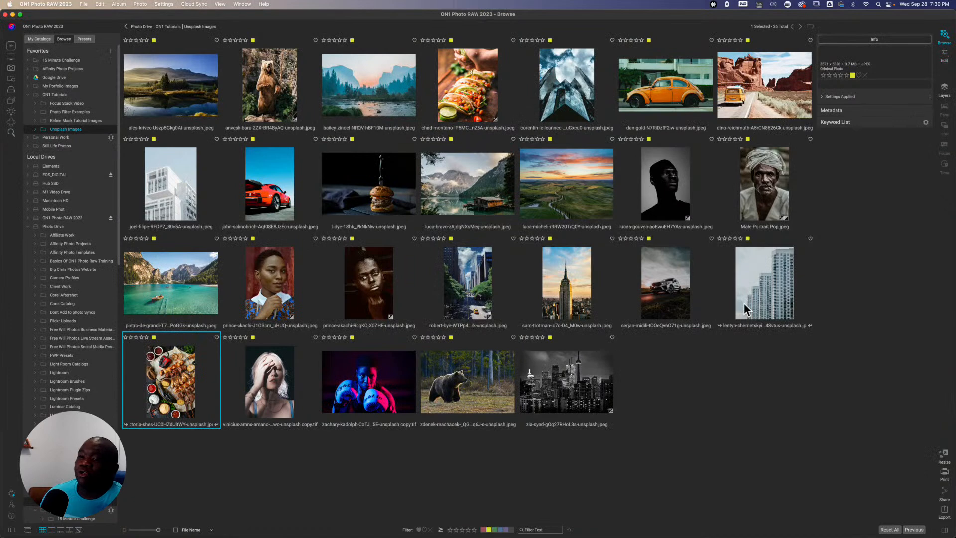
click(673, 91)
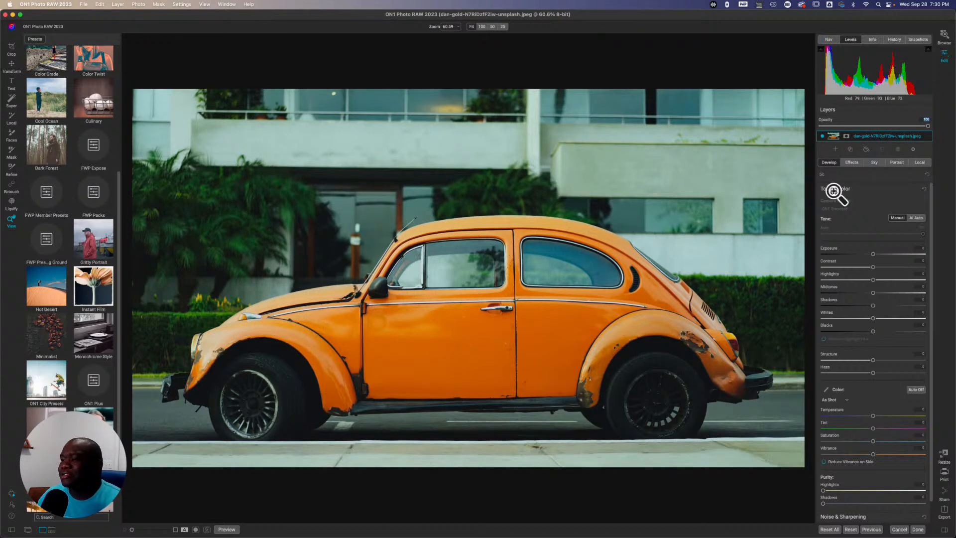
Add a Replace Color filter masked to Transport on the Beetle photo and sample the car's orange door as the target color
click(851, 162)
click(877, 190)
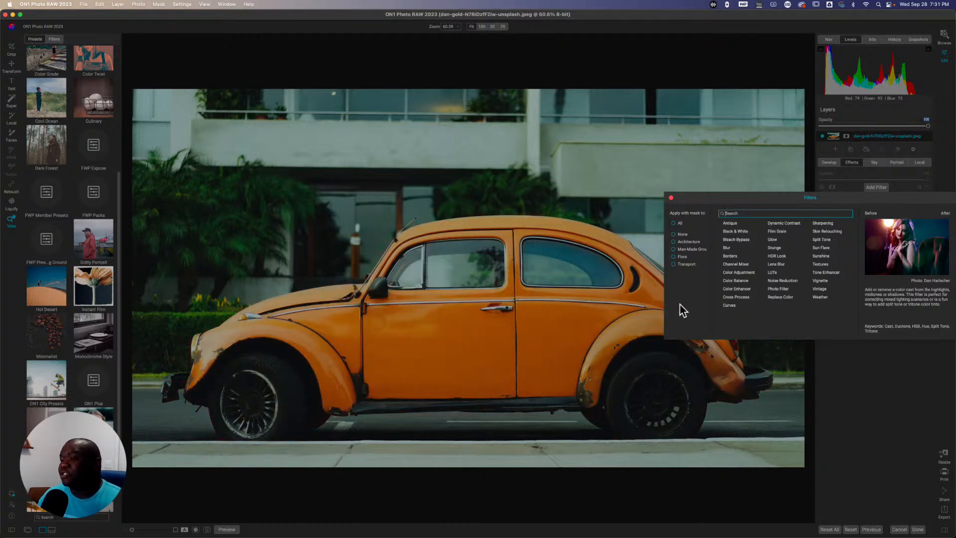
click(684, 265)
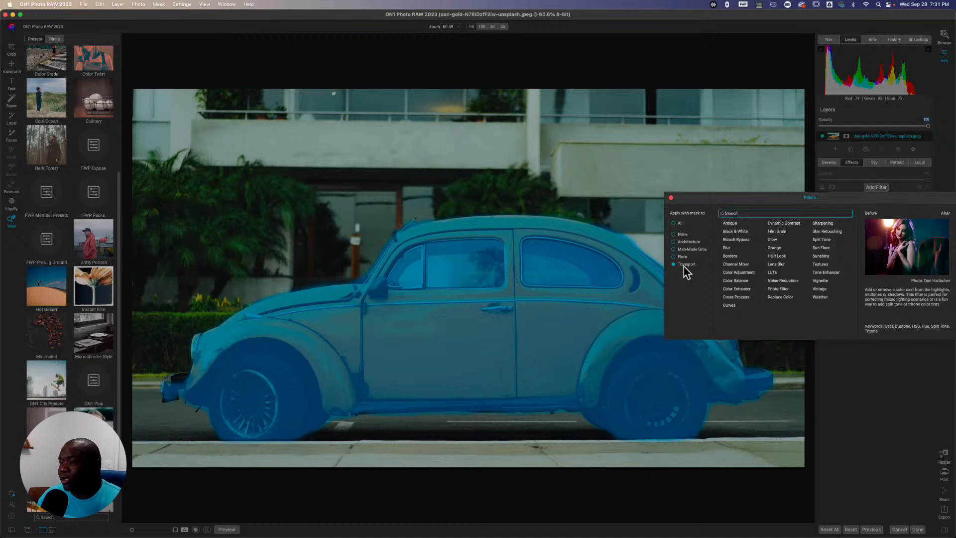
click(780, 298)
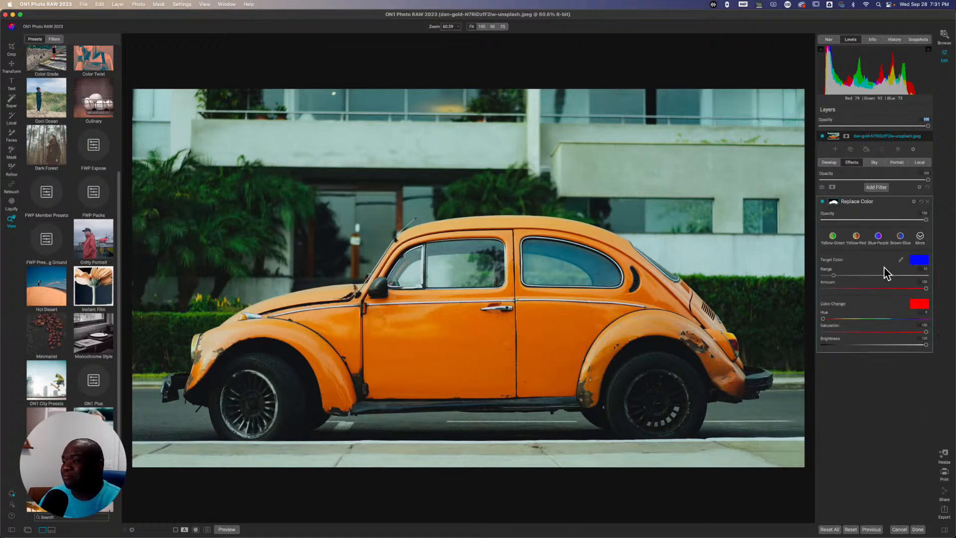
click(901, 260)
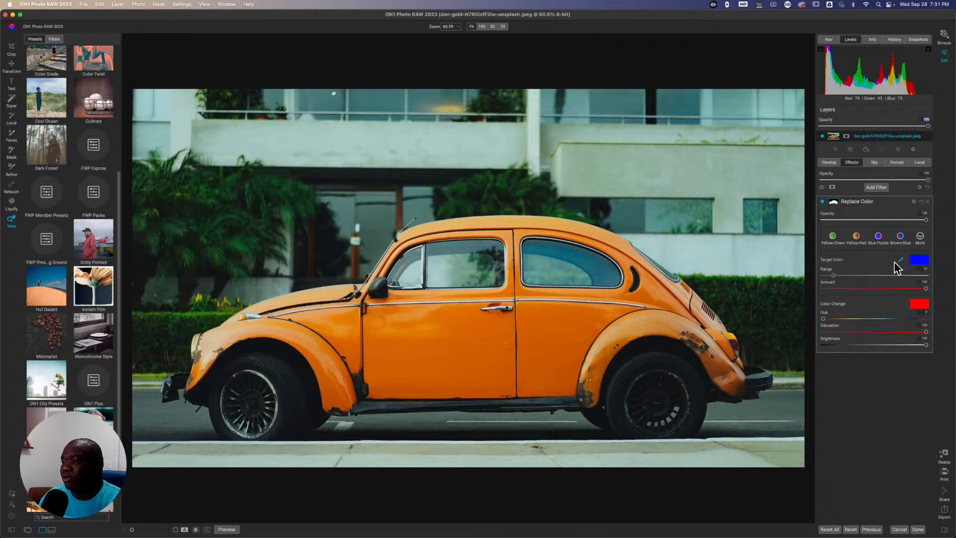
click(536, 330)
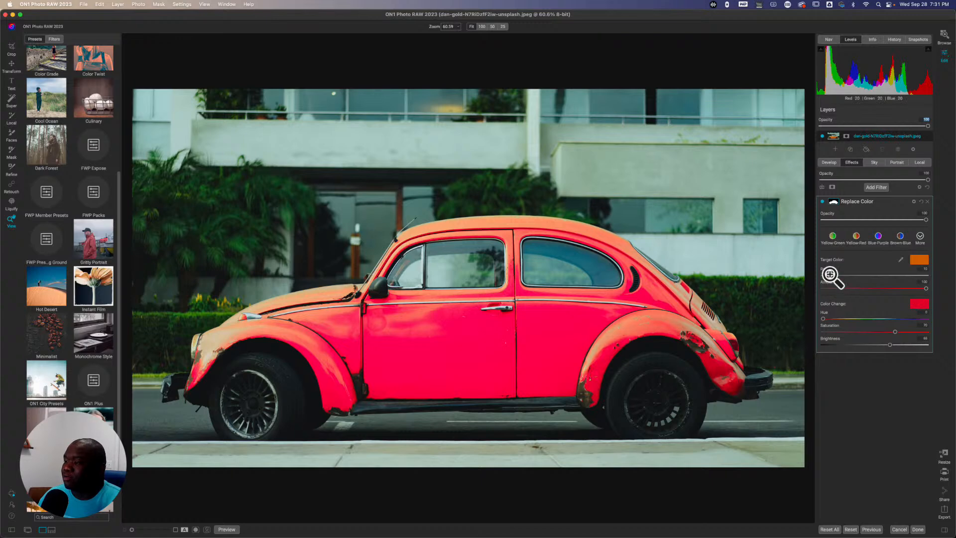
Recolor the Beetle blue in Replace Color with Range 71, Hue 198, Saturation 97 and Brightness 51
drag(833, 275, 843, 275)
drag(825, 321, 879, 321)
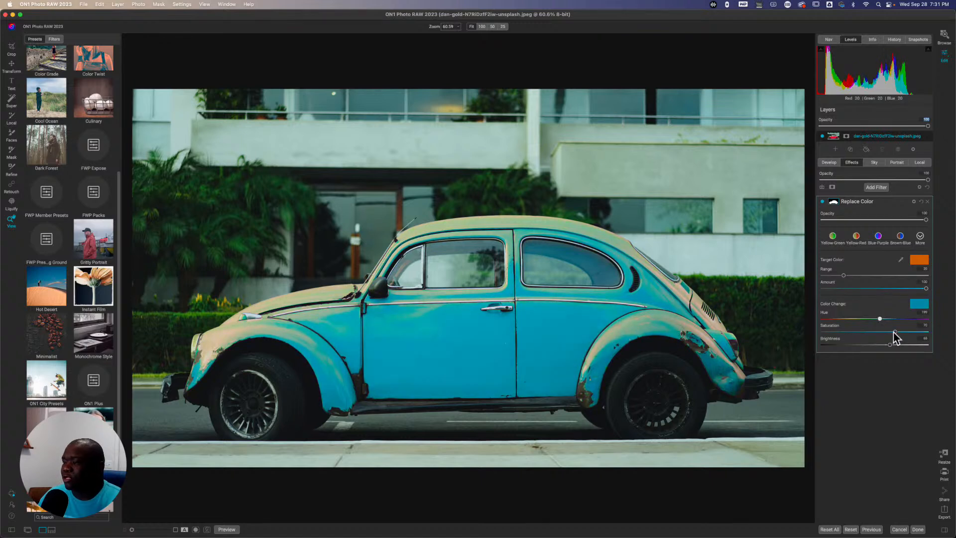
drag(889, 344, 923, 331)
drag(866, 345, 875, 346)
drag(843, 275, 896, 276)
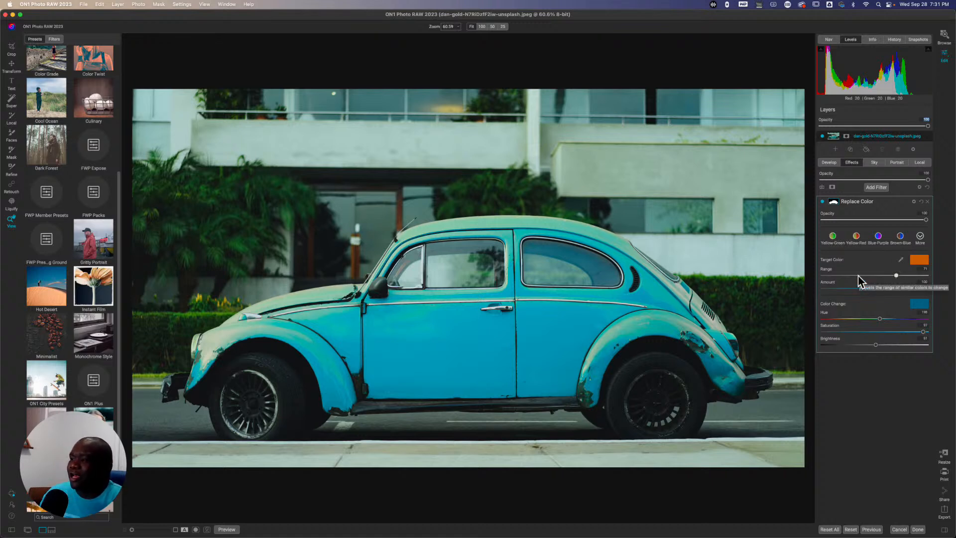
Rename the Replace Color filter to Color Blue
double_click(869, 202)
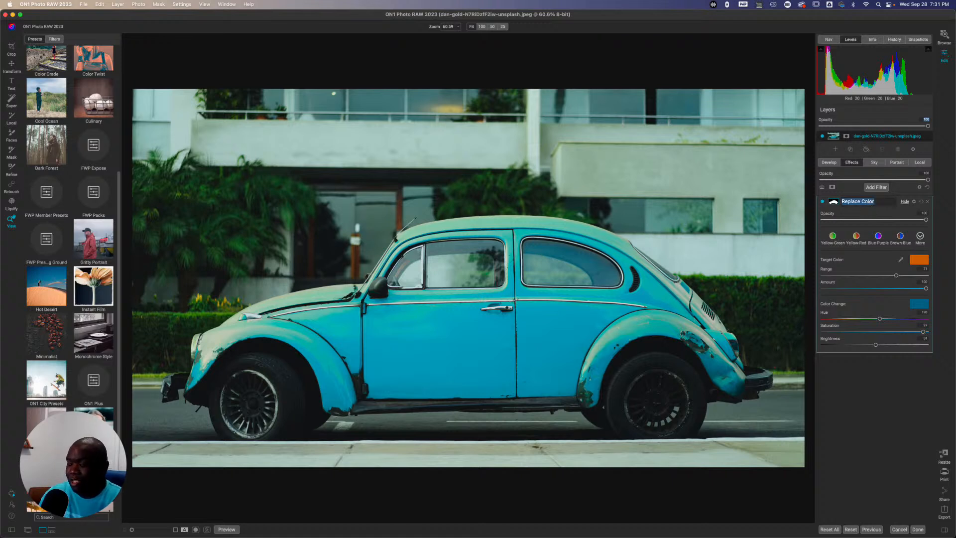
text(Colr Bl)
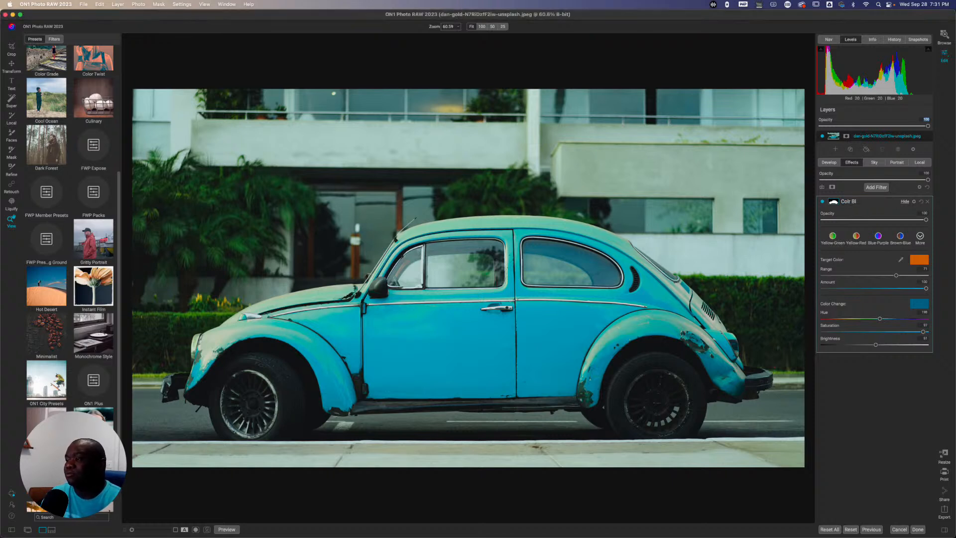
click(854, 203)
double_click(854, 203)
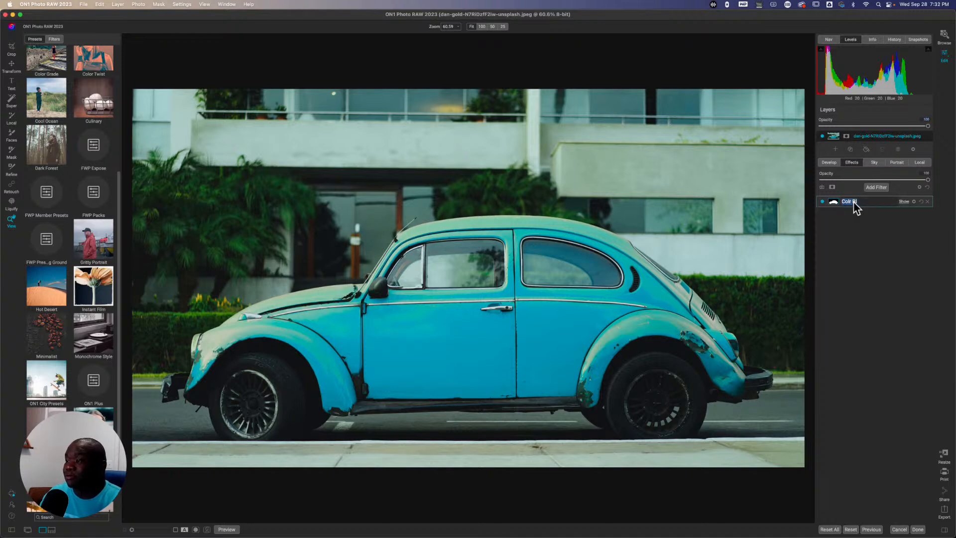
text(Color Blue)
key(Return)
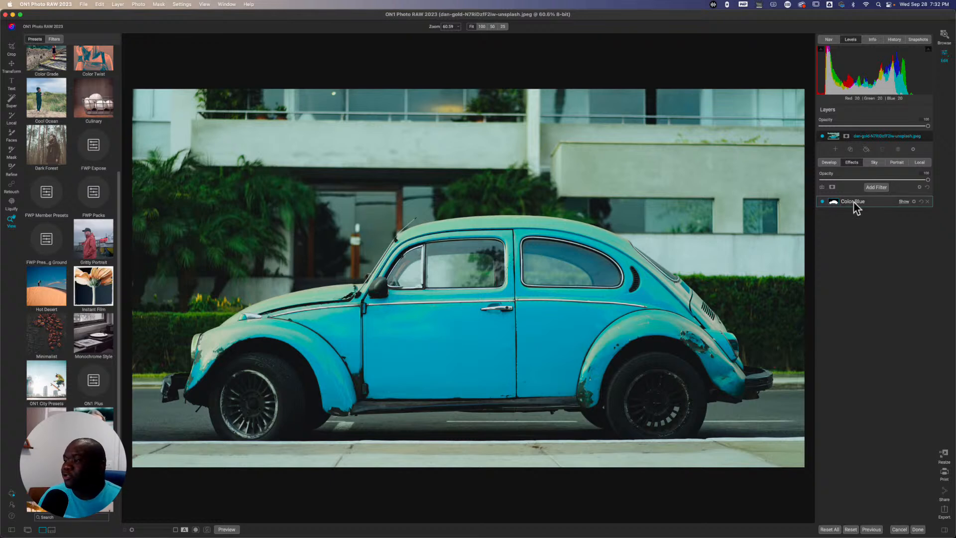
Save the effects as the preset FWP Car AI Preset in FWP Preset Testing Ground, with Apply Masks enabled under Effects
click(821, 187)
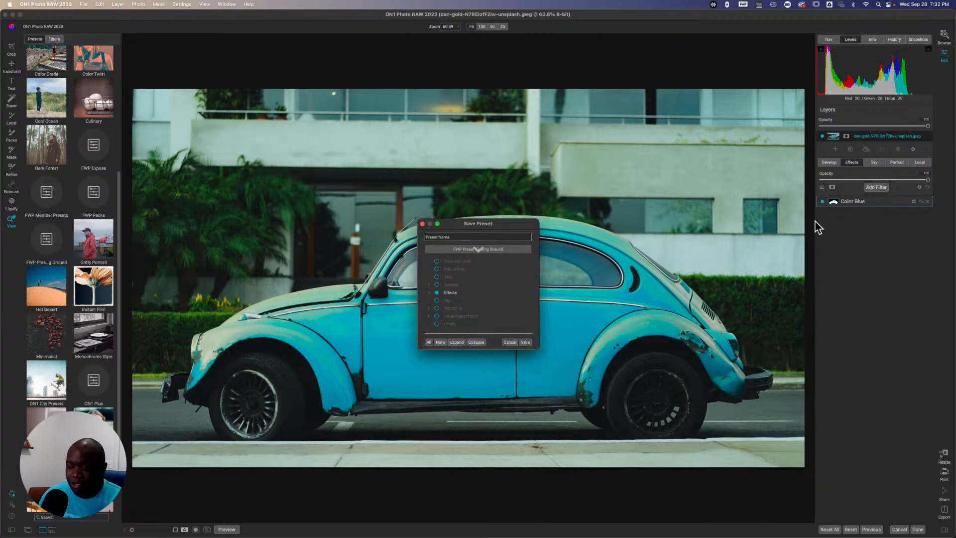
text(FWP Car AI Preset)
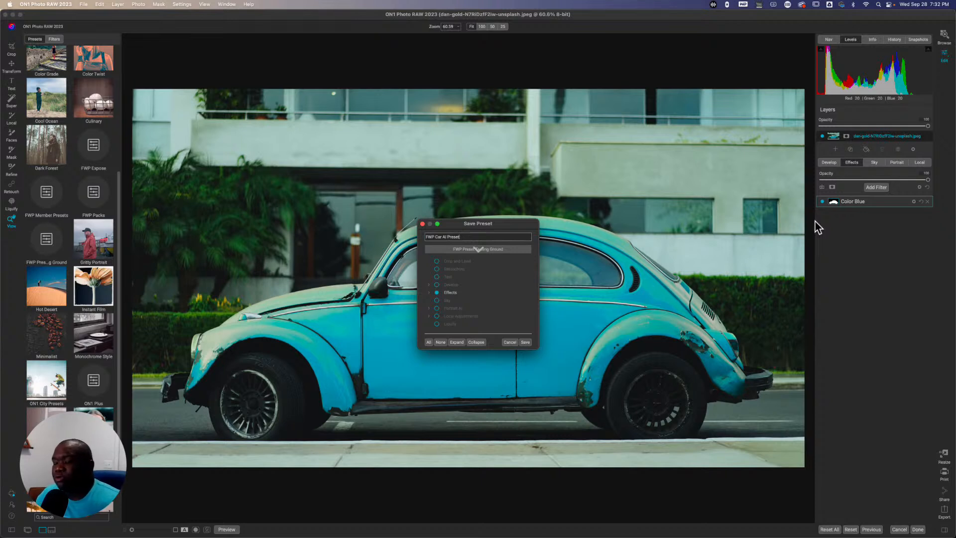
click(428, 293)
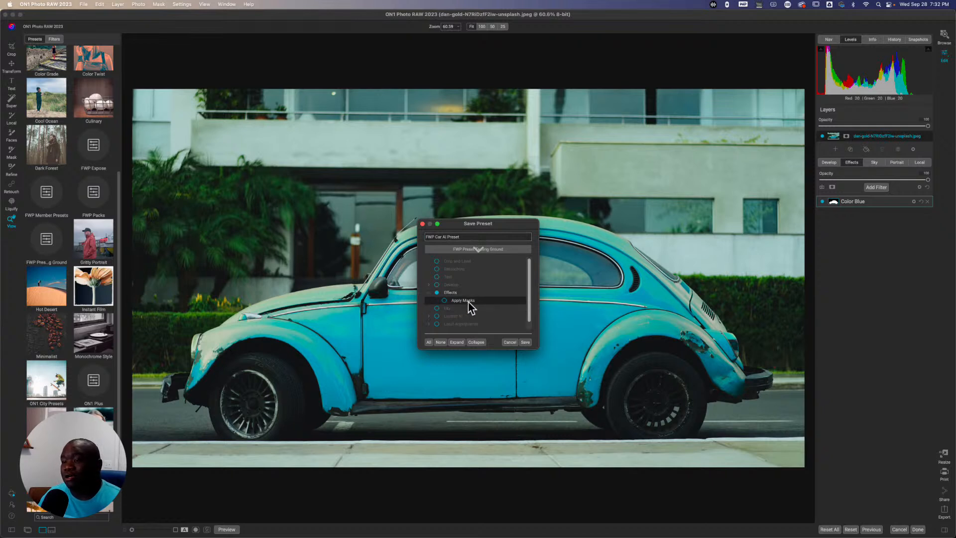
click(443, 300)
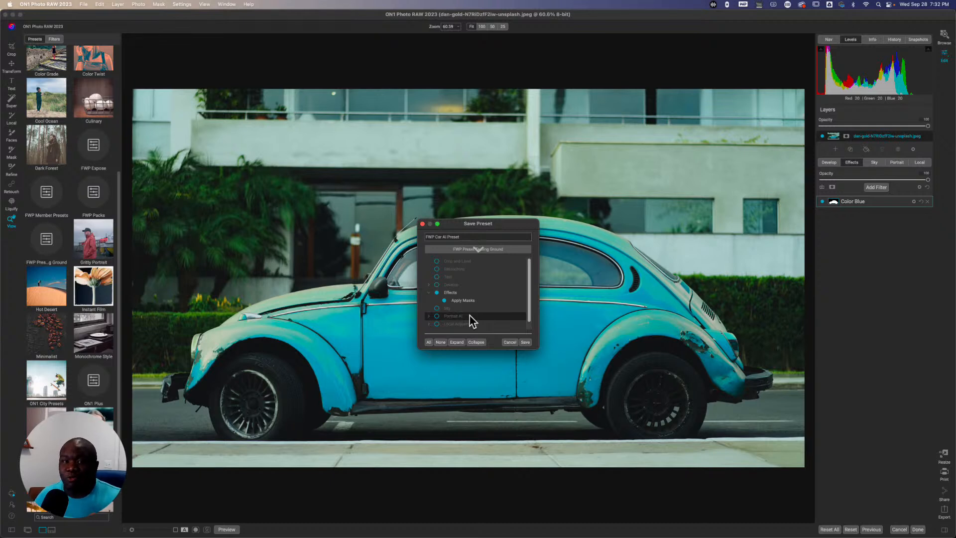
click(525, 343)
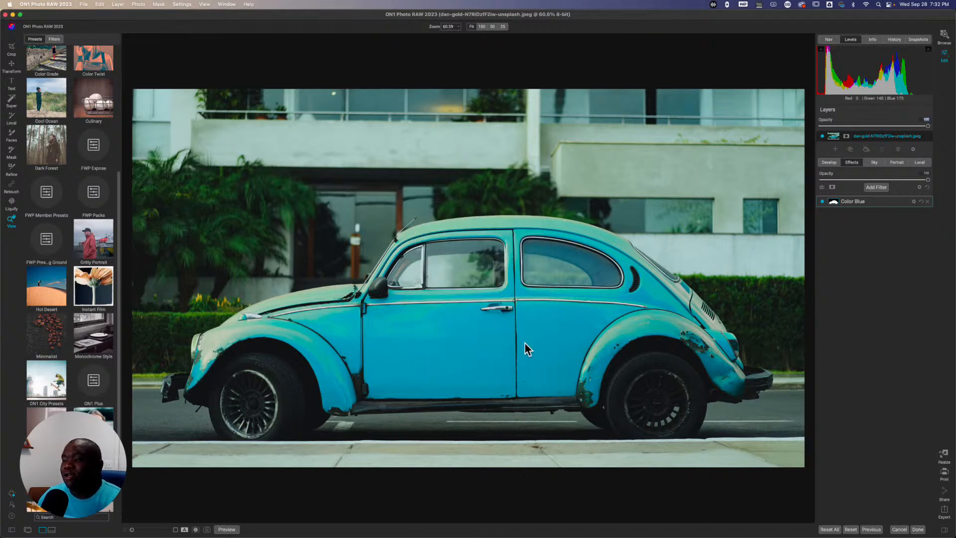
Discard the Beetle photo's edits and open the photo of the red sports car under the blue sky in Edit
click(895, 529)
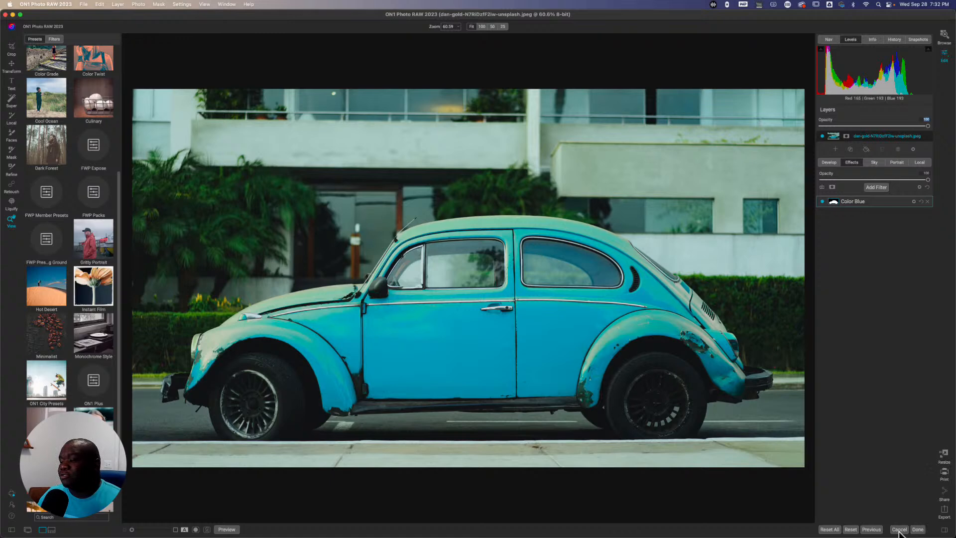
click(527, 300)
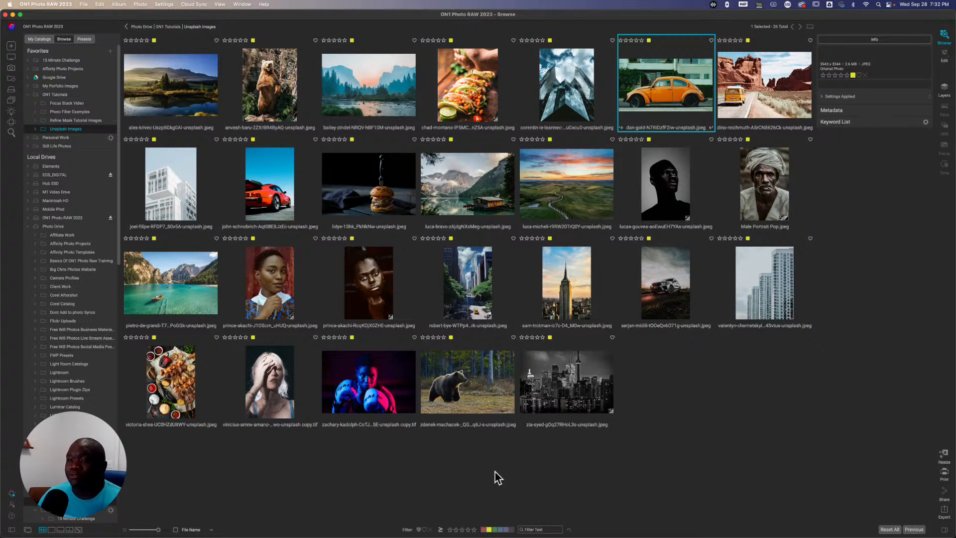
click(275, 196)
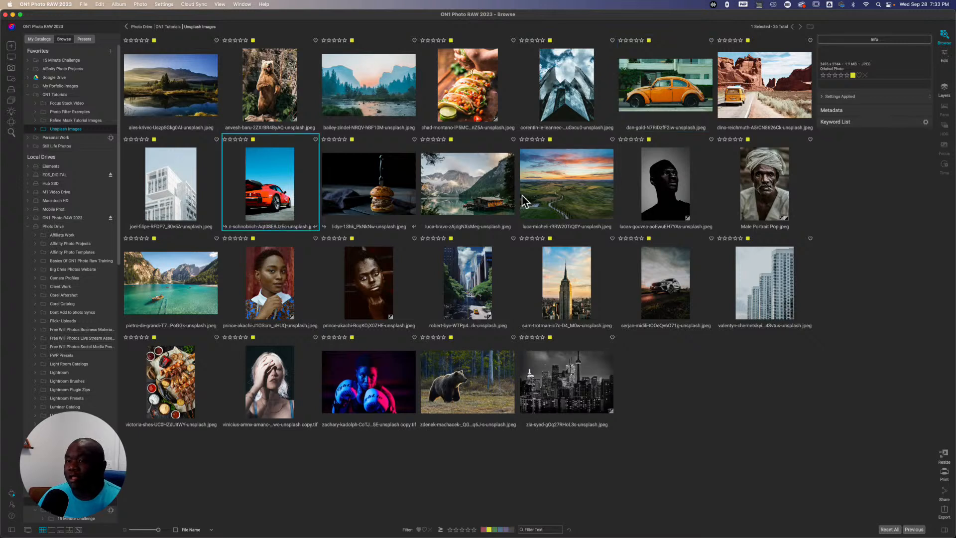
click(947, 56)
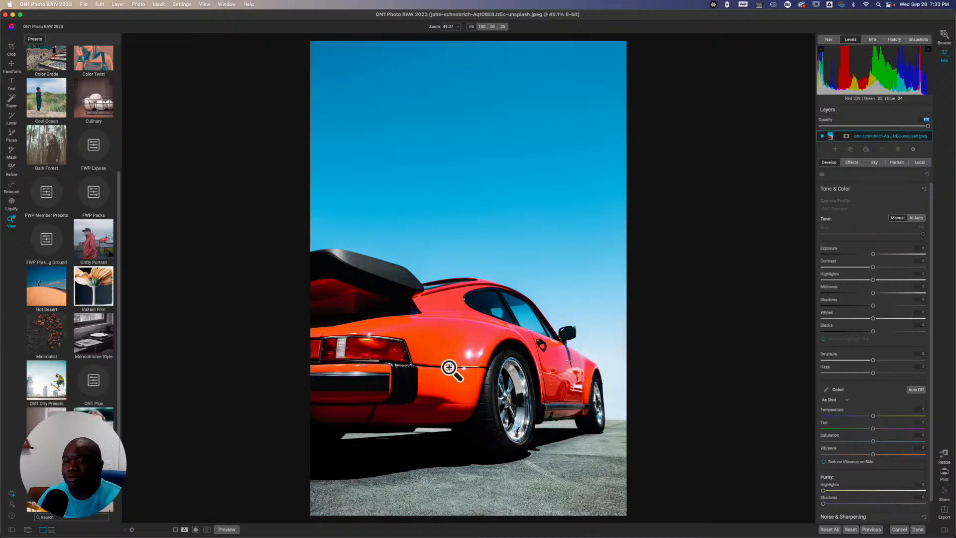
Apply FWP Car AI Preset from the FWP Preset Testing Ground category to the red sports car photo
click(50, 243)
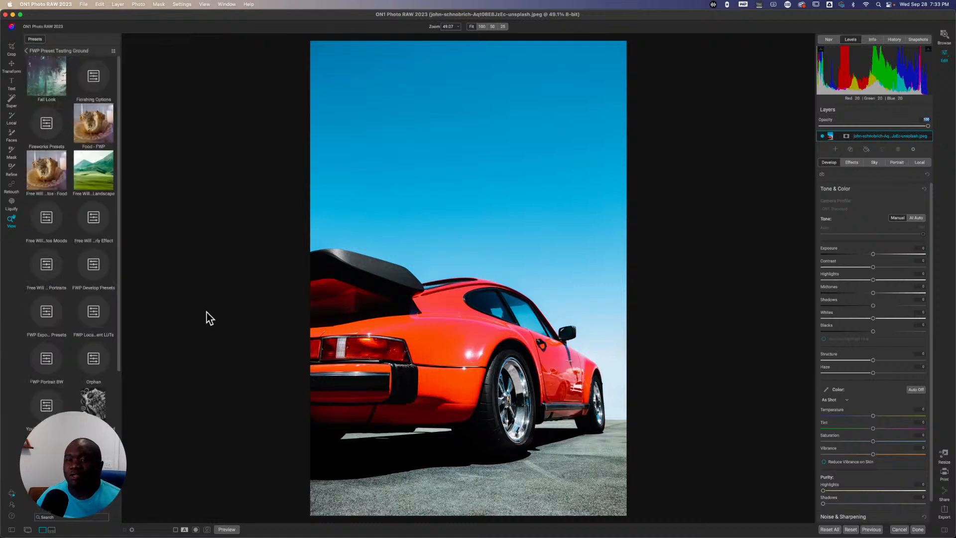
scroll(78, 351, down, 5)
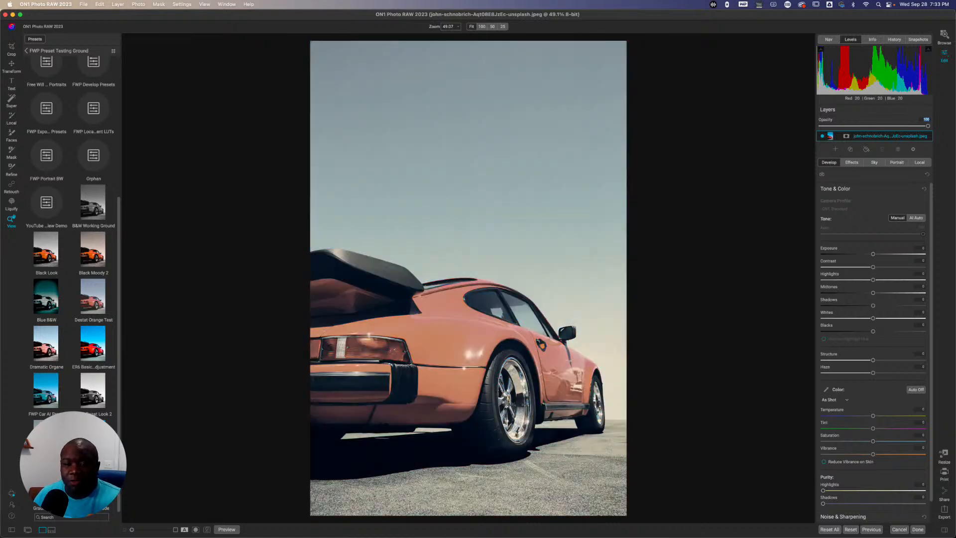
click(45, 397)
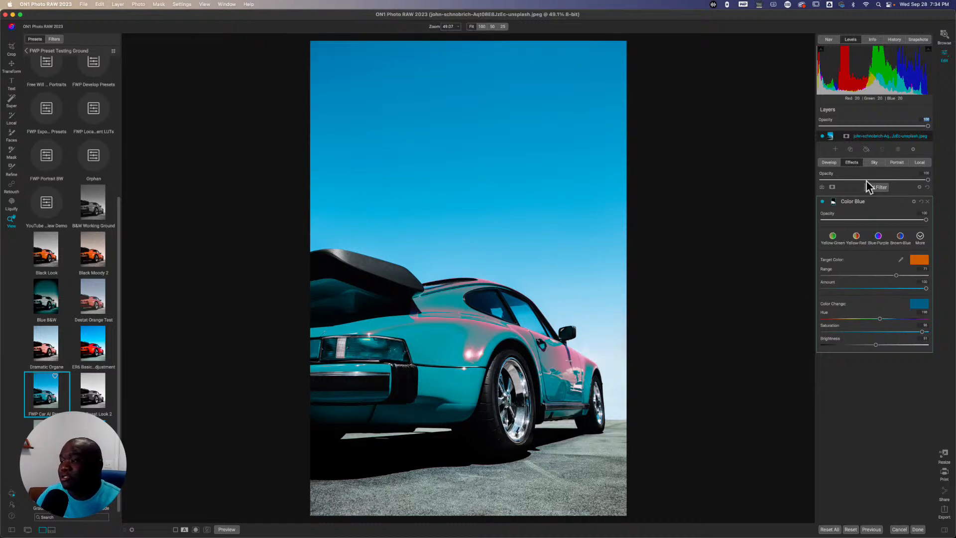
Rename the Color Blue filter as Color Blue - Color Replacement
click(854, 203)
double_click(854, 203)
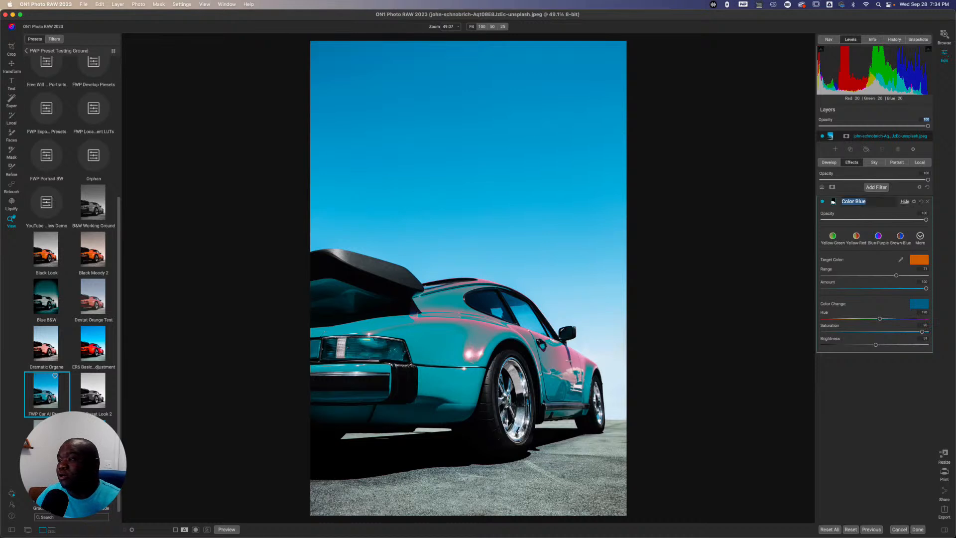
key(Return)
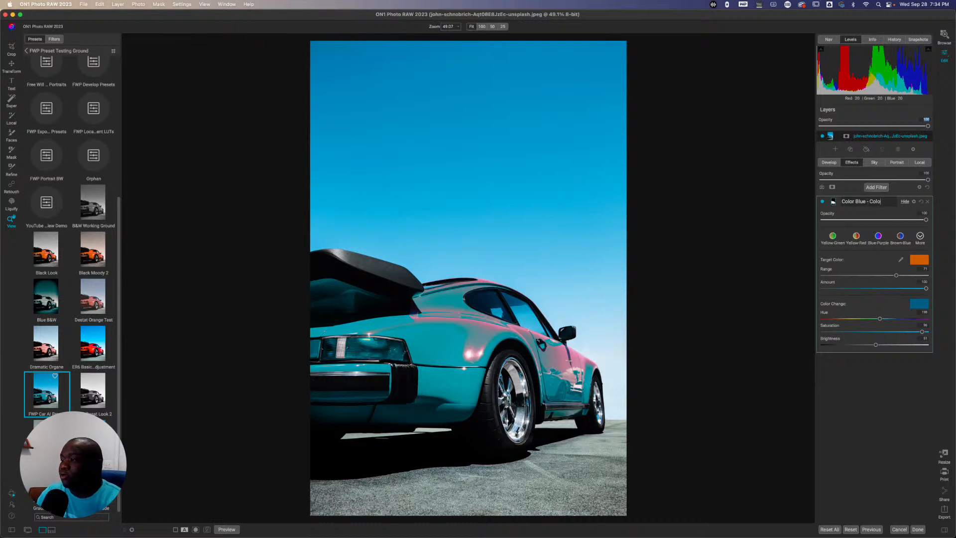
text(lacement)
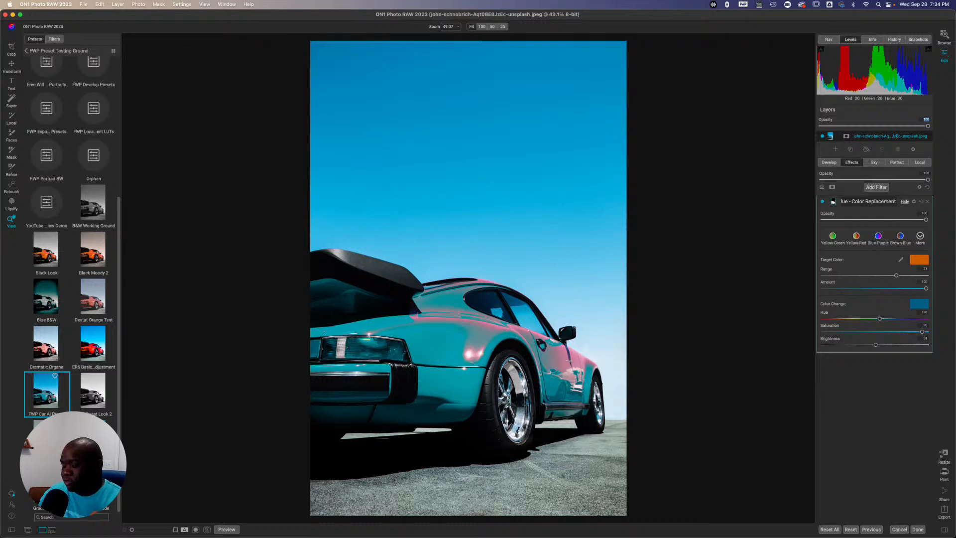
key(Return)
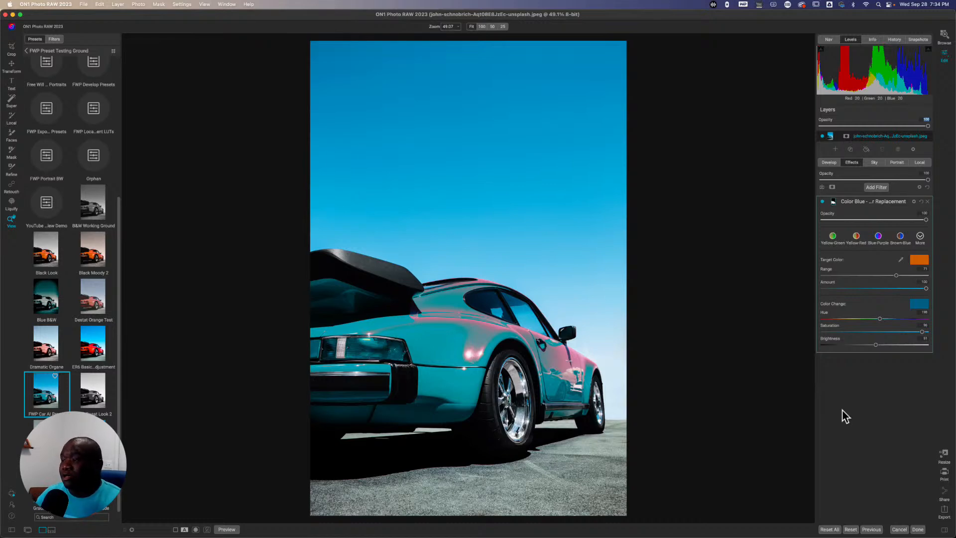
Add a Borders filter and use Mask AI to paint it out of the Man-Made Ground region
click(875, 188)
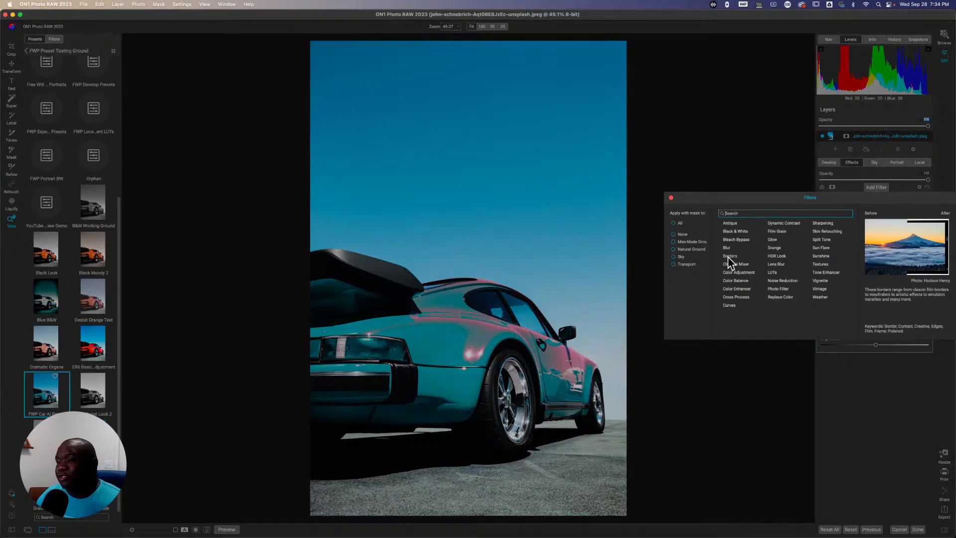
key(Escape)
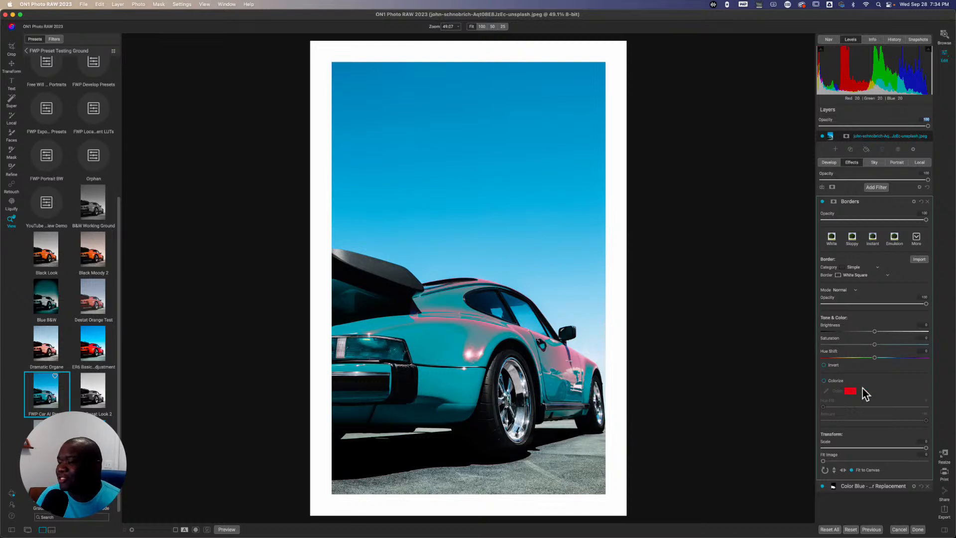
click(833, 201)
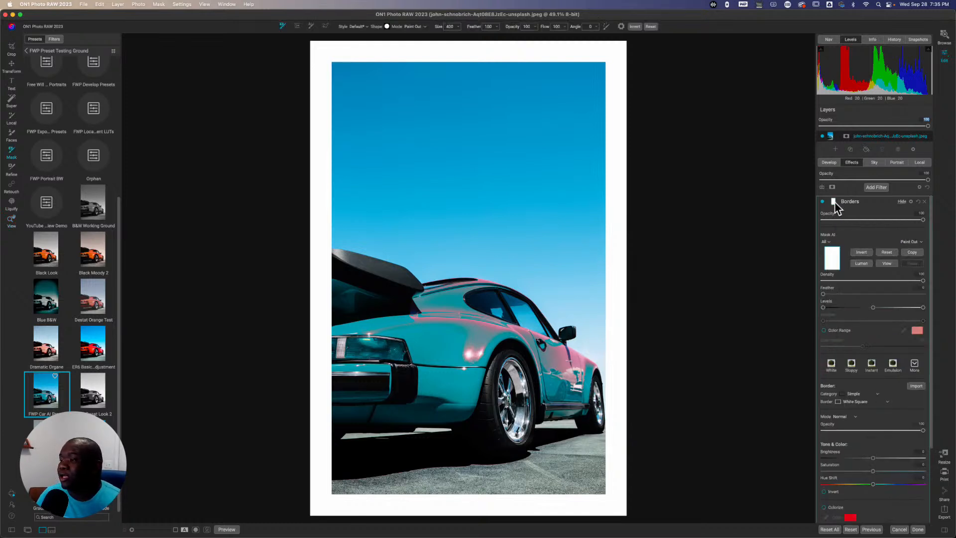
click(828, 242)
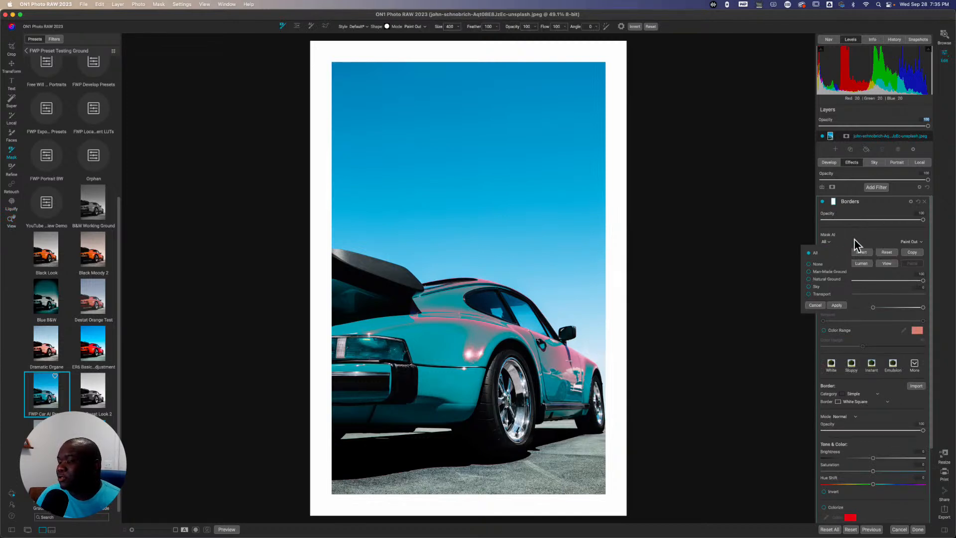
click(831, 272)
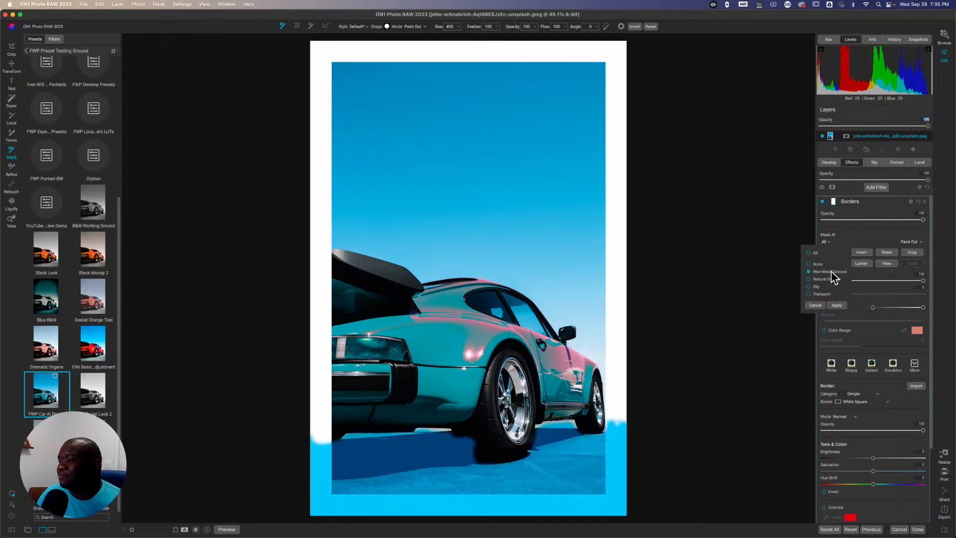
click(836, 306)
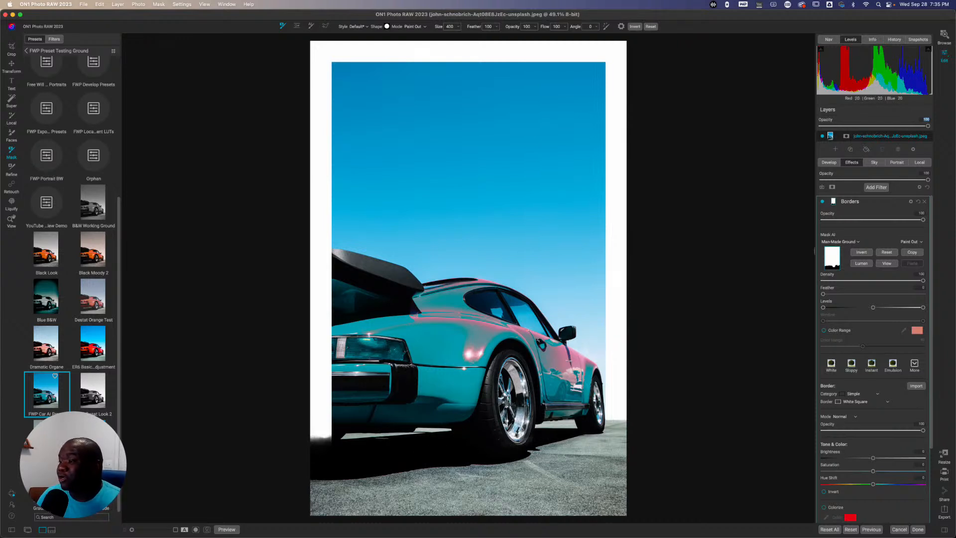
click(833, 202)
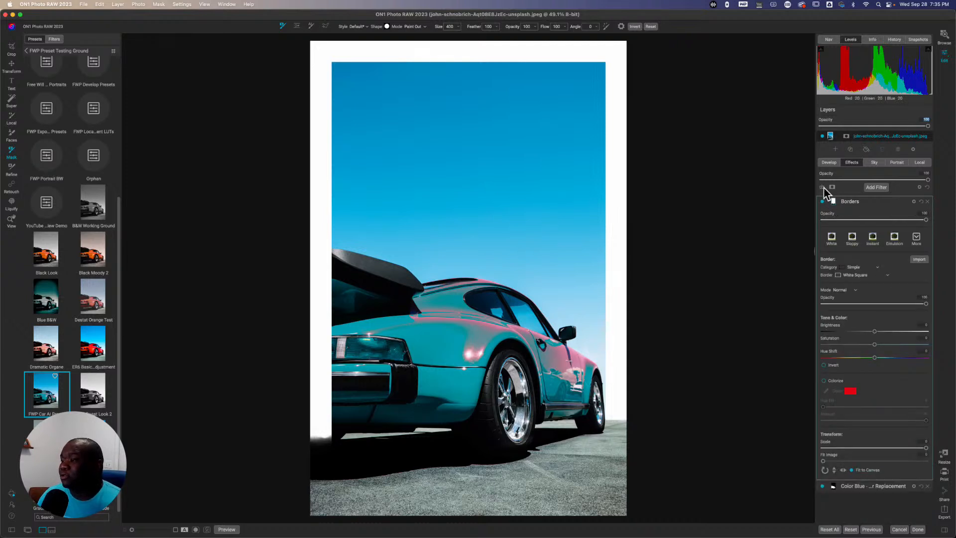
Save the effects as the preset FWP Car AI Preset 2 in FWP Preset Testing Ground, with Apply Masks enabled under Effects
click(822, 187)
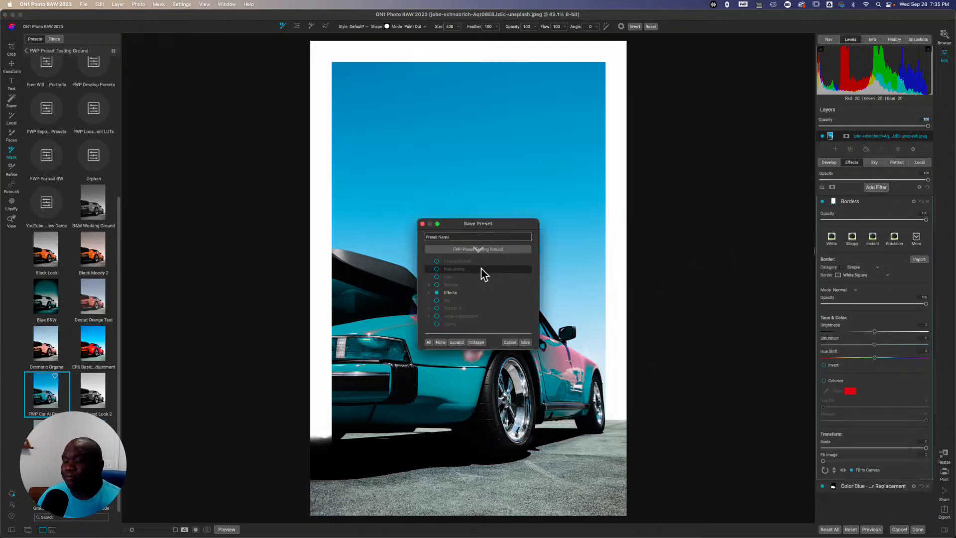
text(FWP Car AI Preset 2)
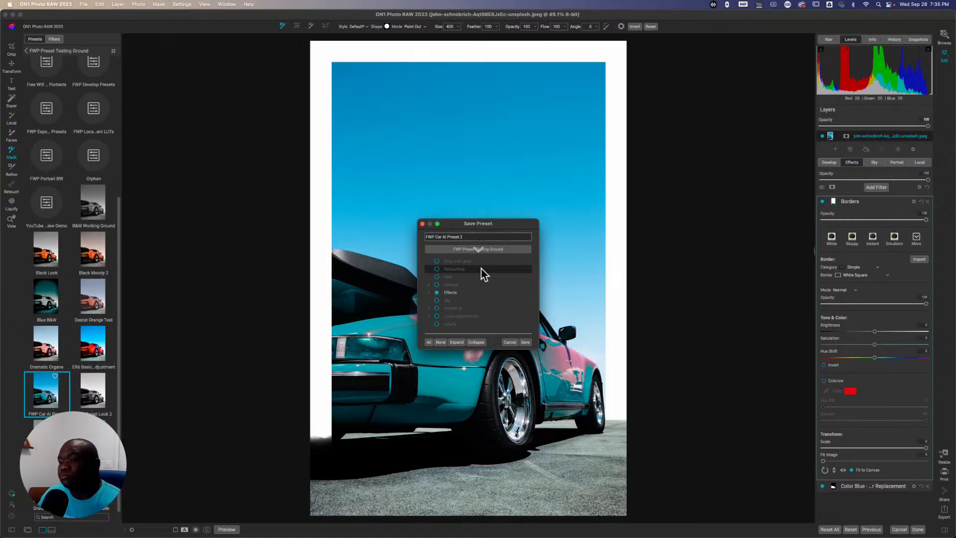
click(428, 292)
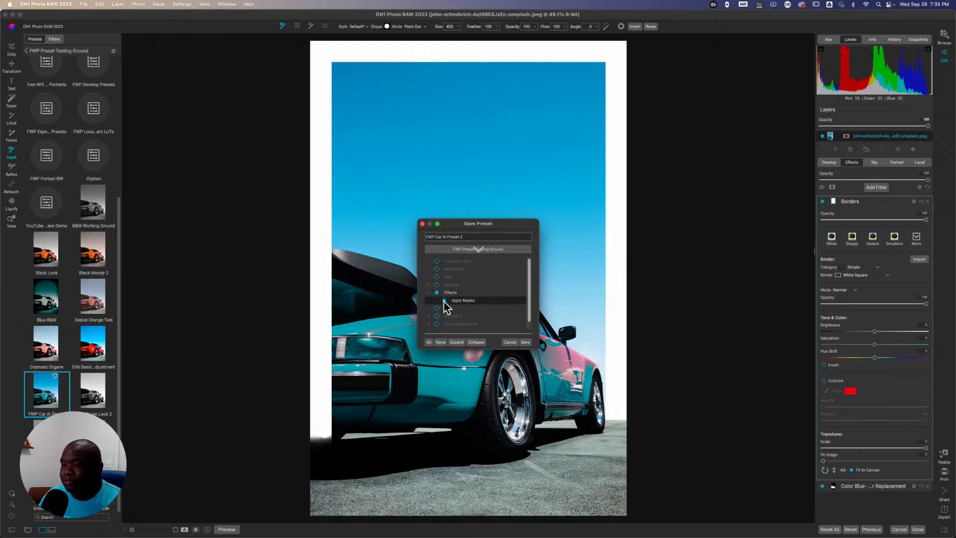
click(525, 342)
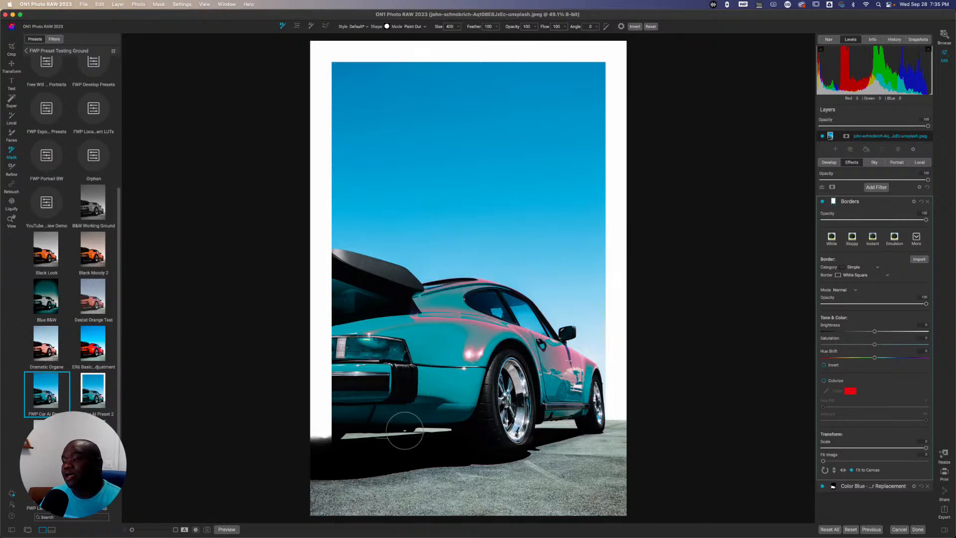
Discard the sports car photo's edits and open the photo of the yellow van on the desert road in Edit
click(898, 529)
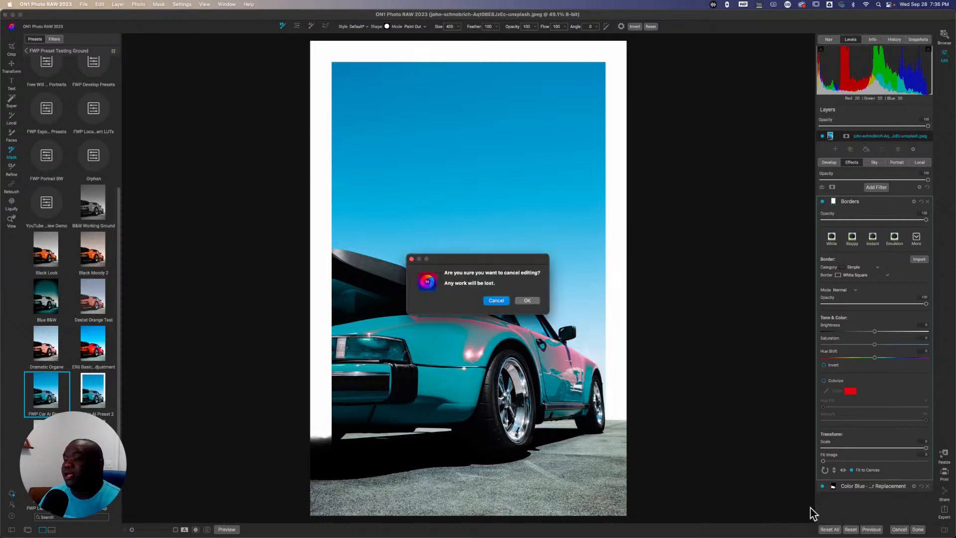
click(527, 301)
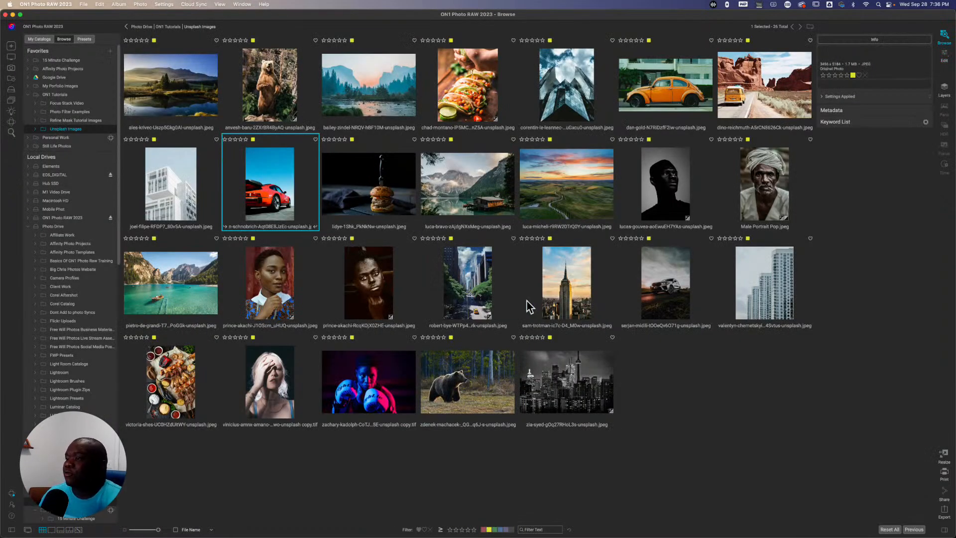
click(764, 90)
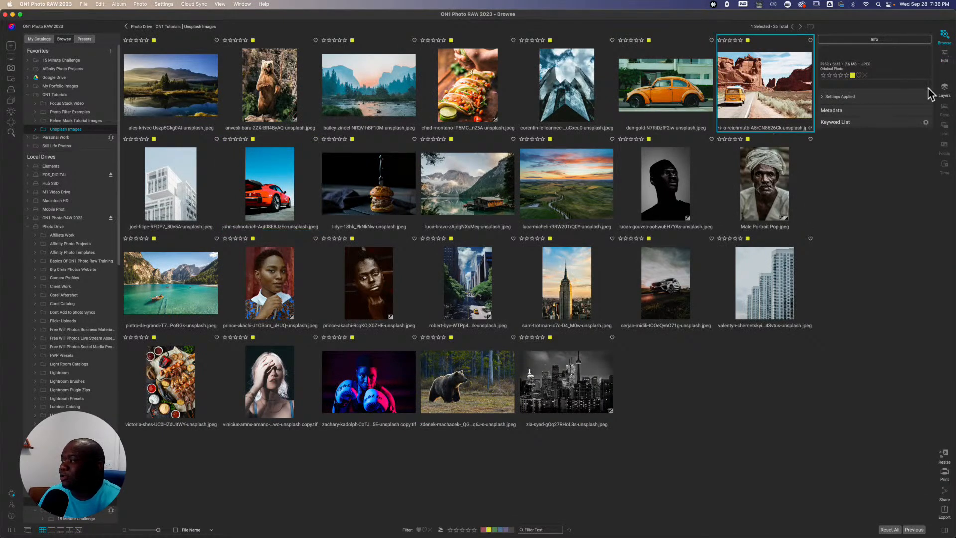
key(d)
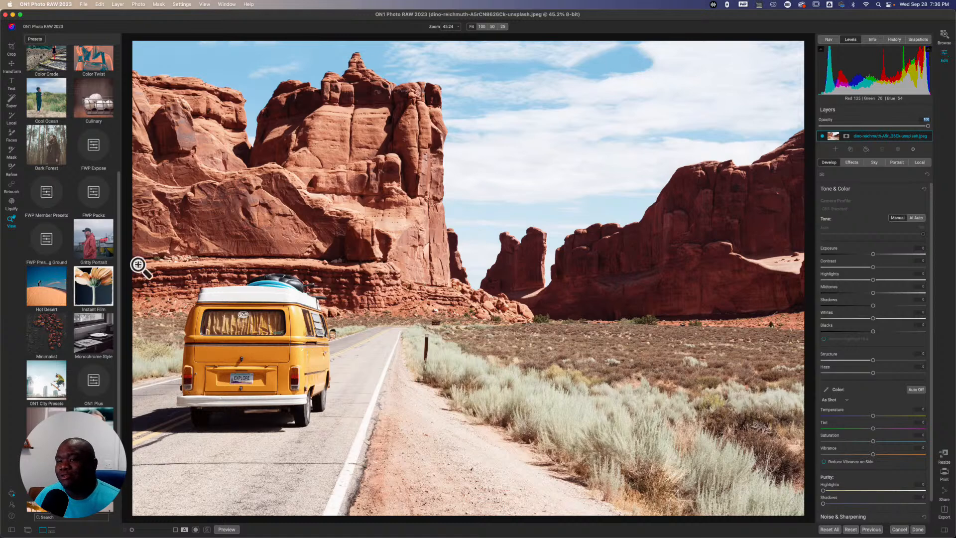
Apply FWP Car AI Preset 2 from the FWP Preset Testing Ground category to the van photo
click(35, 242)
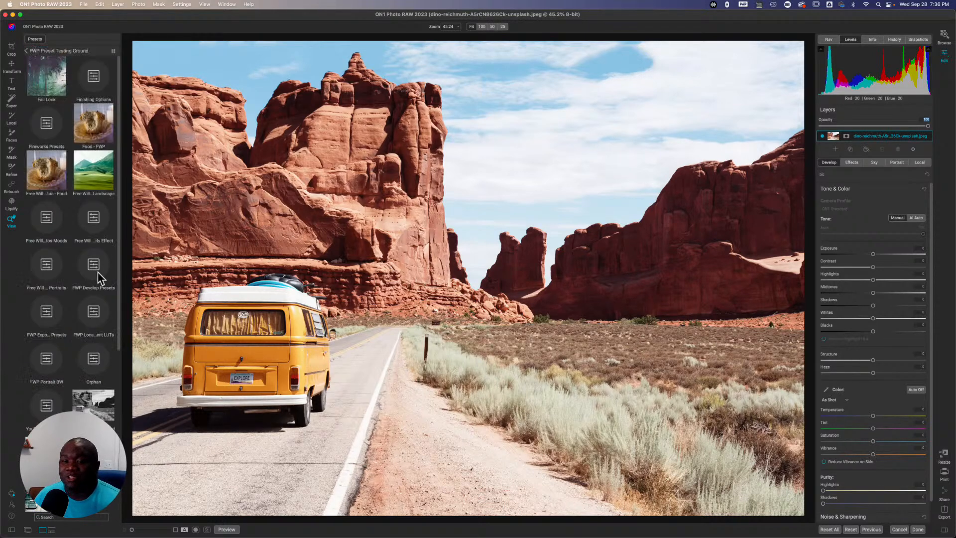
scroll(98, 275, down, 5)
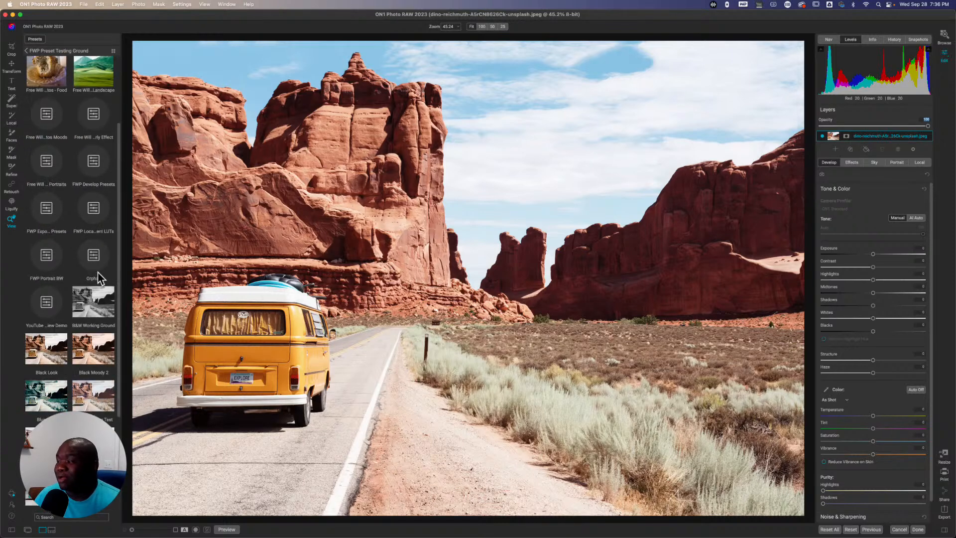
scroll(99, 277, down, 7)
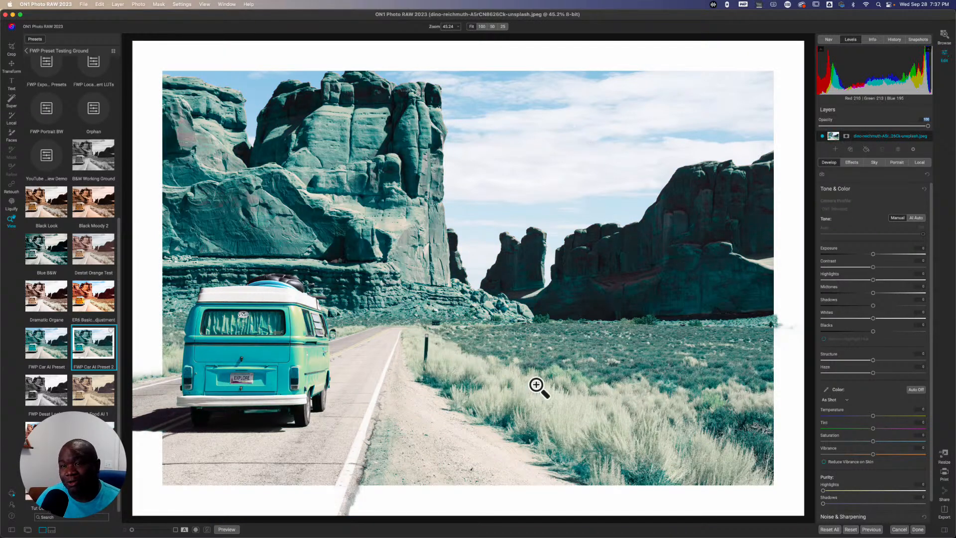
Show the Borders filter's mask in Effects to examine which parts of the van photo it covers
click(854, 163)
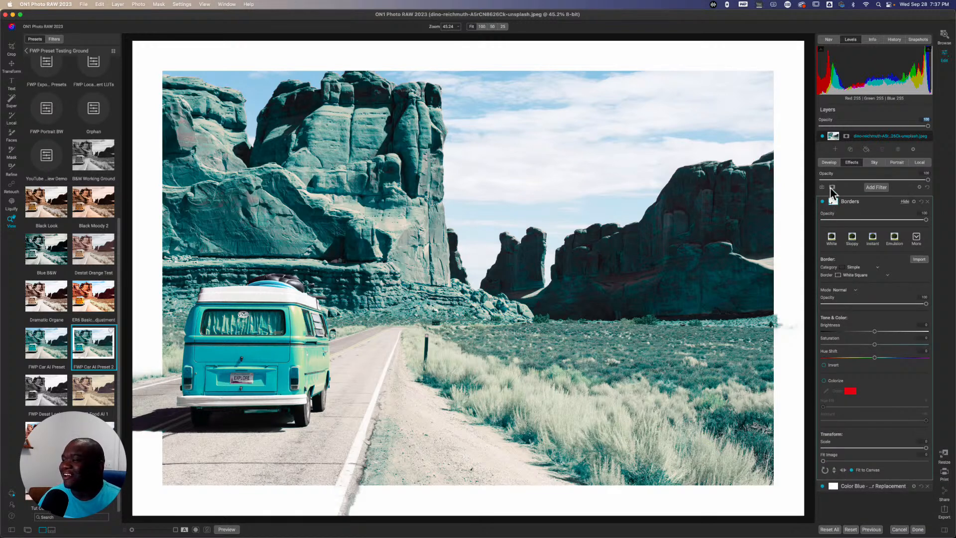
click(834, 203)
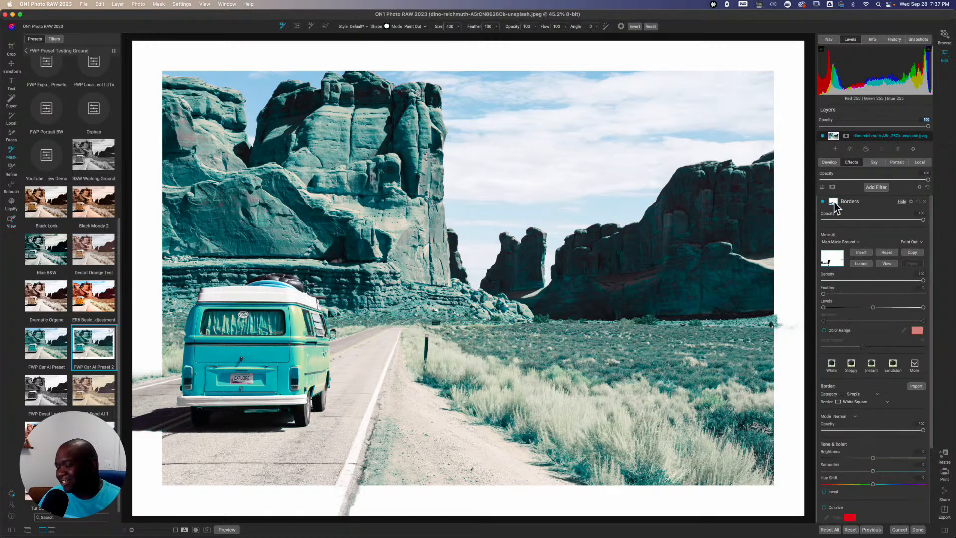
key(o)
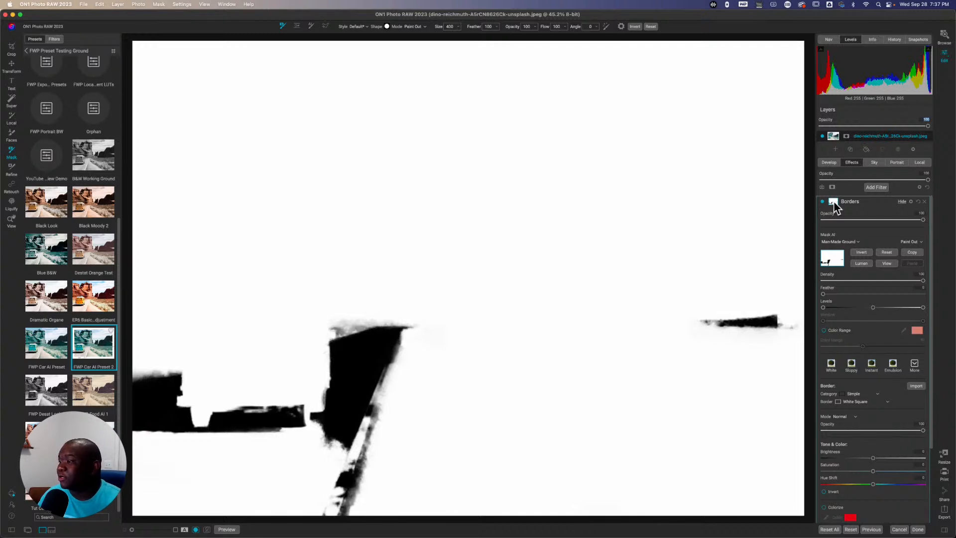
click(867, 205)
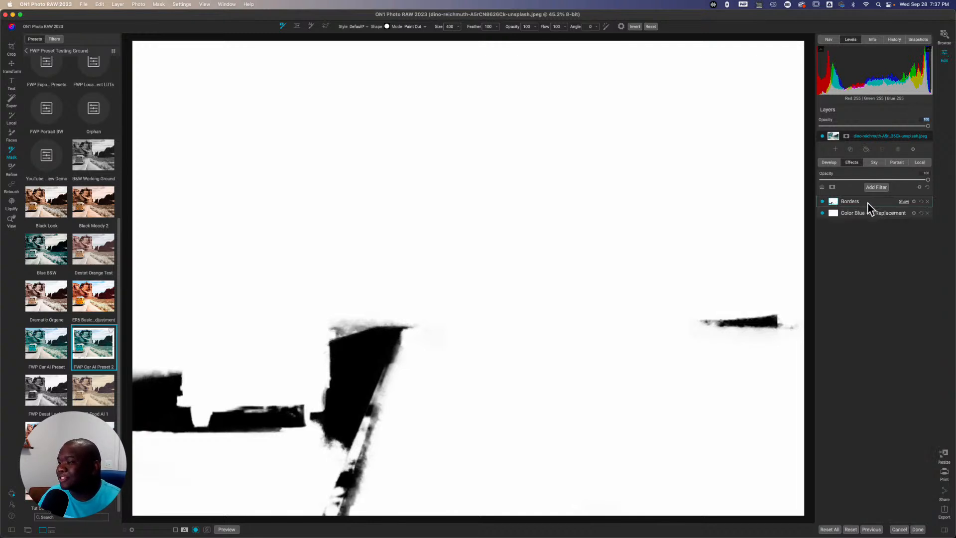
Check the Mask AI regions offered for the Color Blue - Color Replacement filter, leaving its mask selection as it is
click(832, 214)
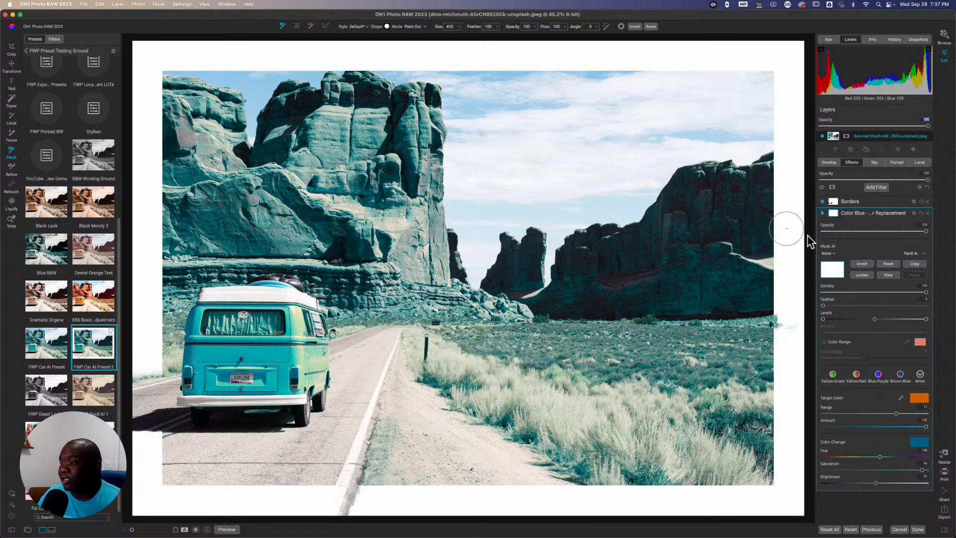
click(827, 253)
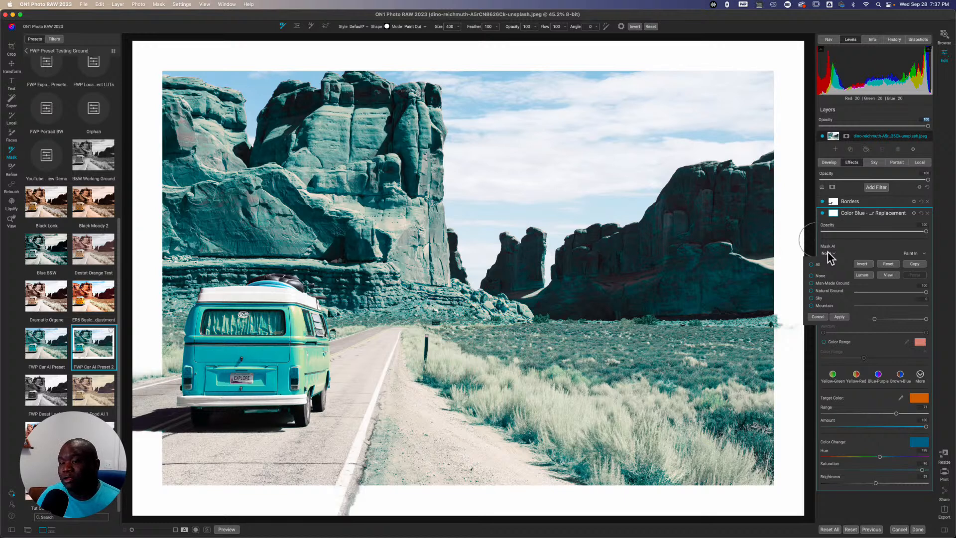
click(681, 335)
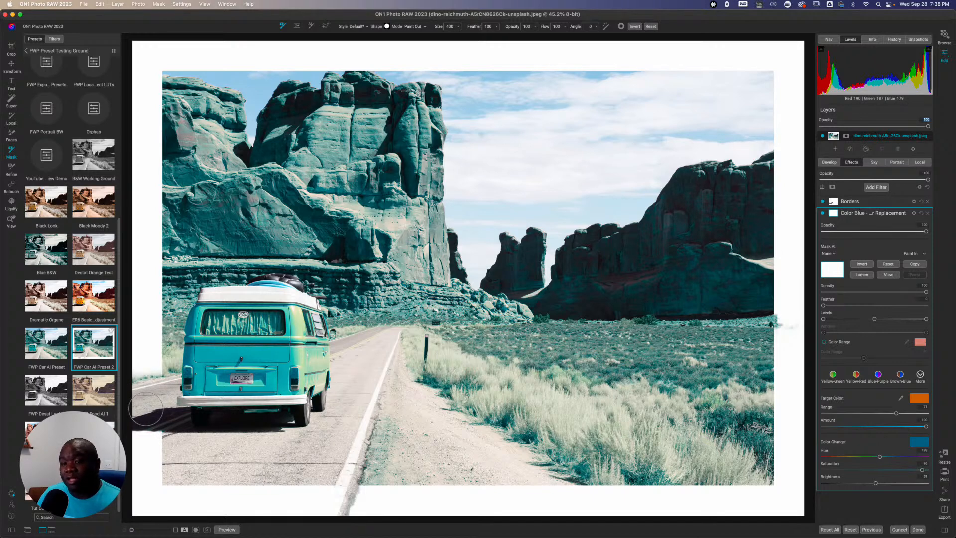
Toggle the Borders filter's mask view on and off to compare the masked areas with the photo, ending with the filter collapsed
click(838, 201)
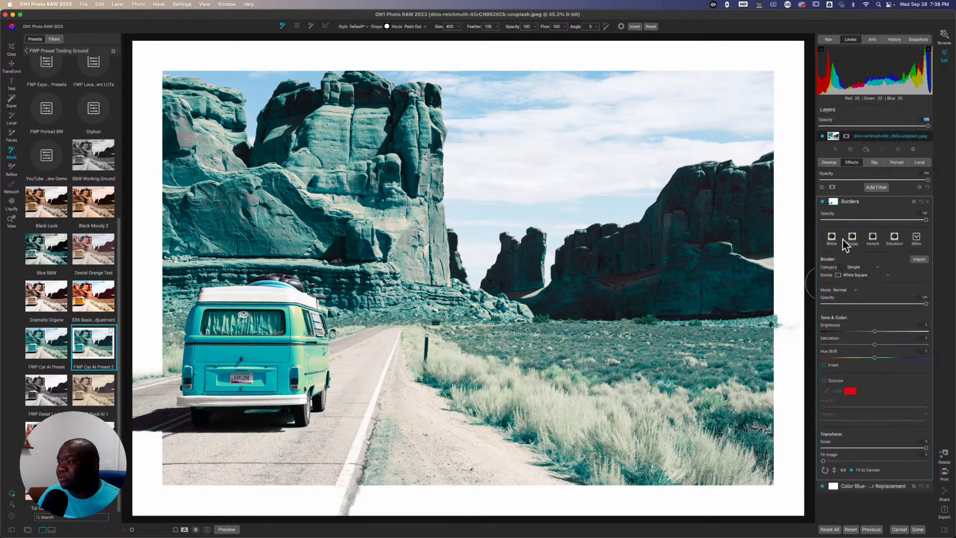
key(super+m)
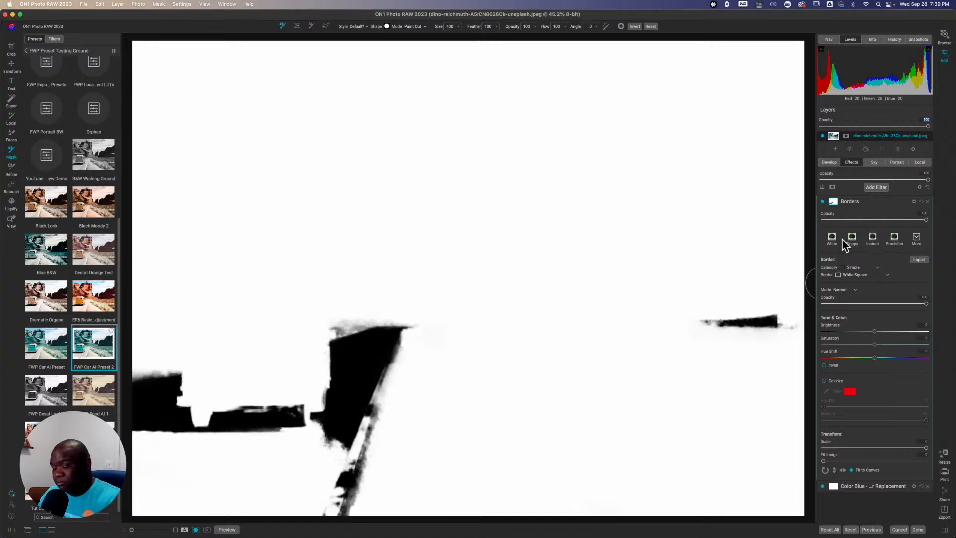
key(o)
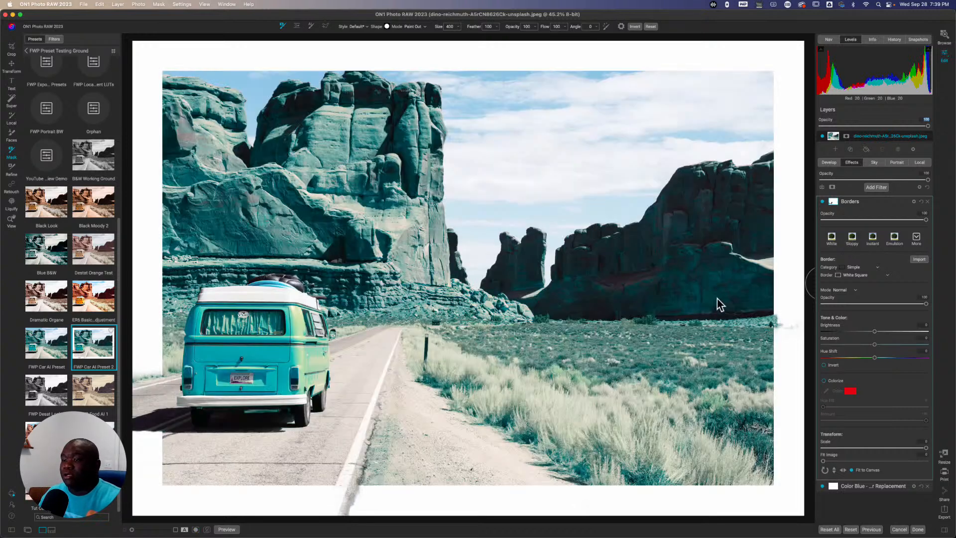
key(o)
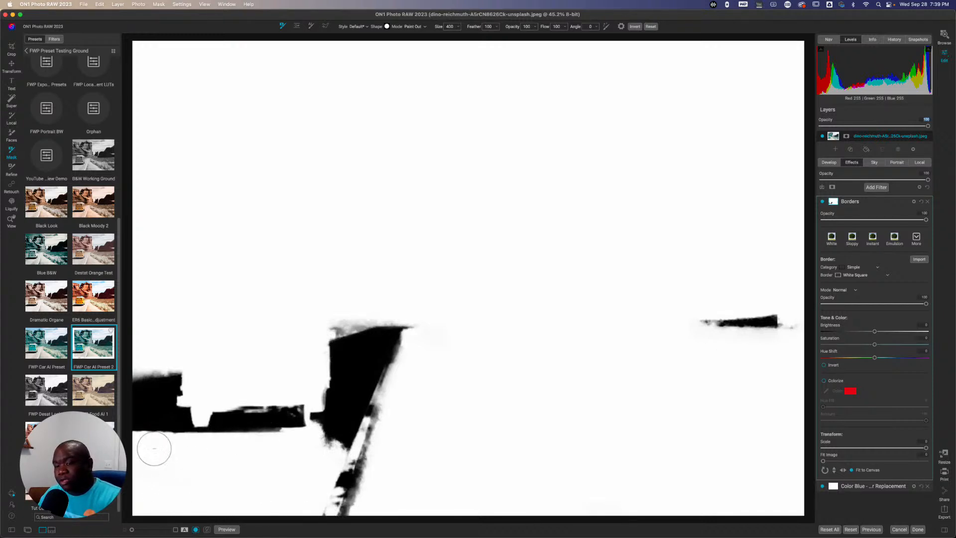
key(o)
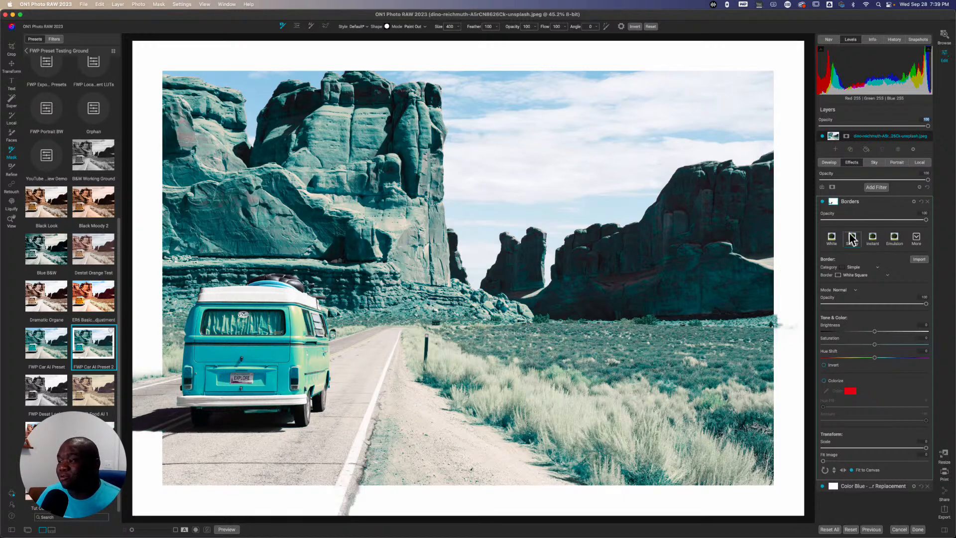
click(870, 201)
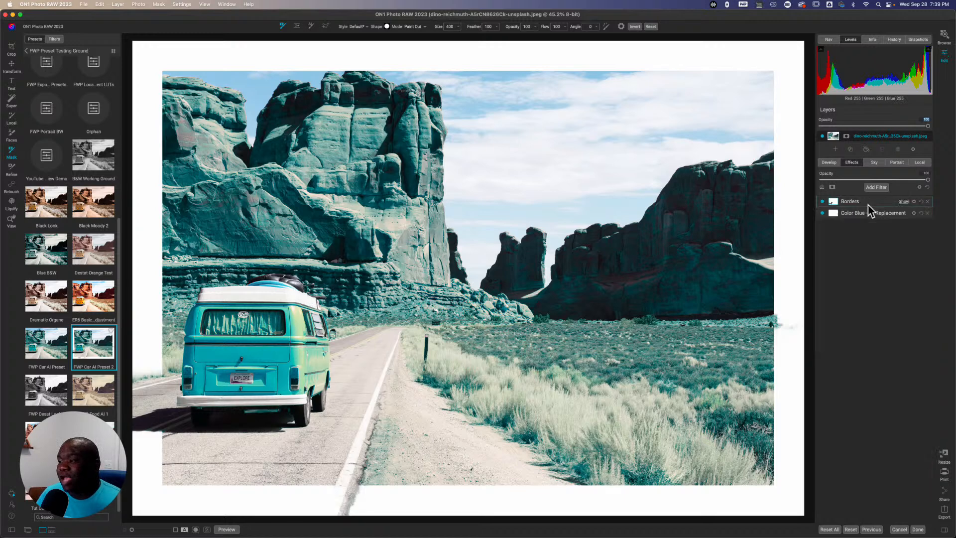
Switch off the Color Blue - Color Replacement filter to compare the van photo, then discard its edits and return to Browse
click(822, 213)
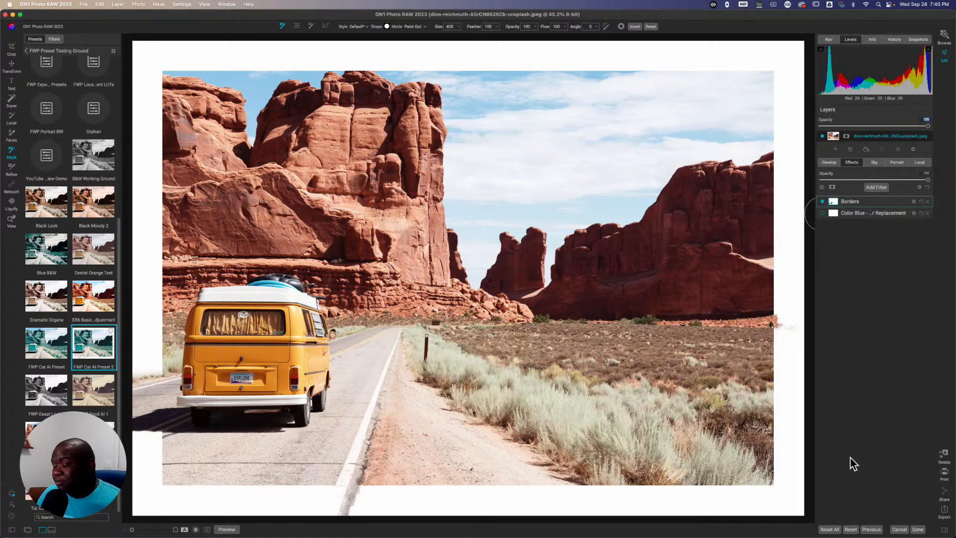
click(899, 529)
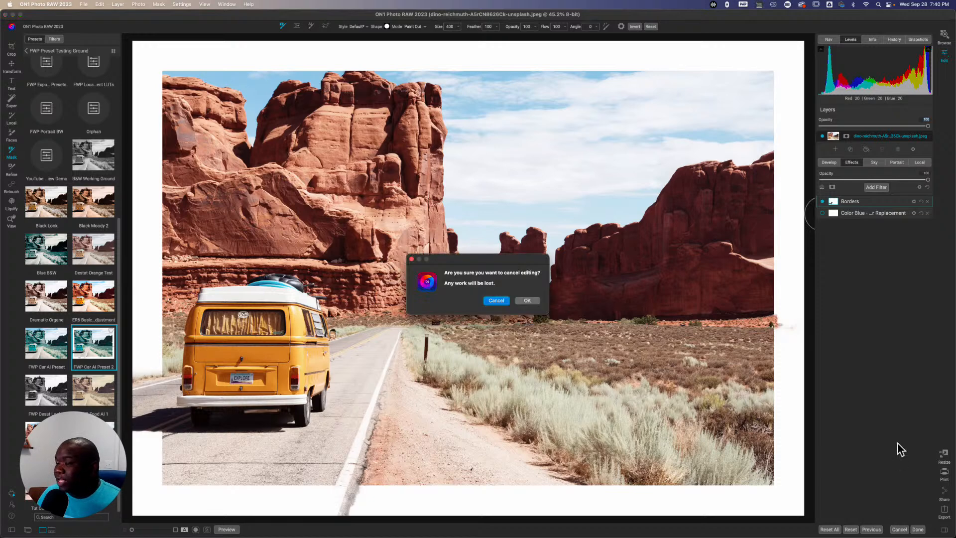
click(528, 300)
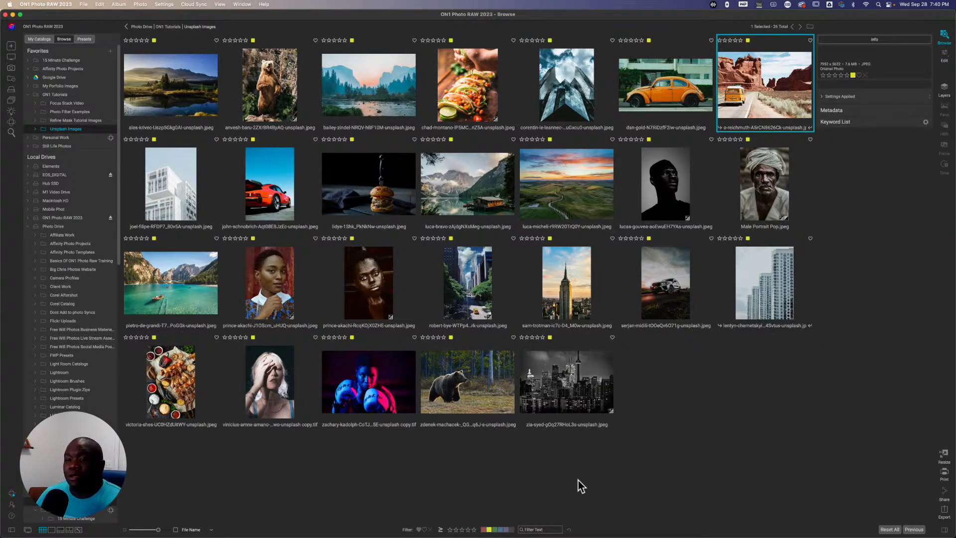
Open the walking bear photo for editing and add a Textures filter in Effects with its mask applied to Animal
click(456, 389)
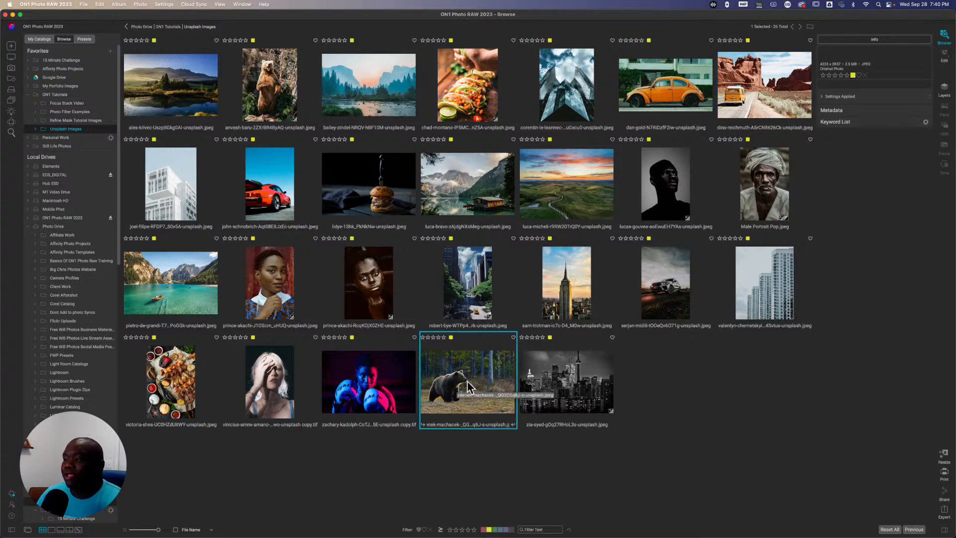
click(944, 57)
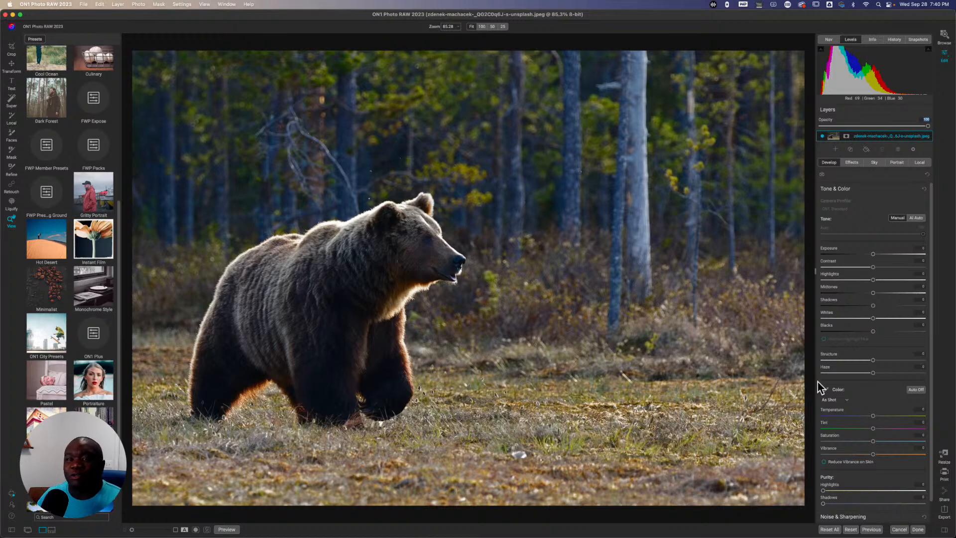
click(853, 162)
click(874, 189)
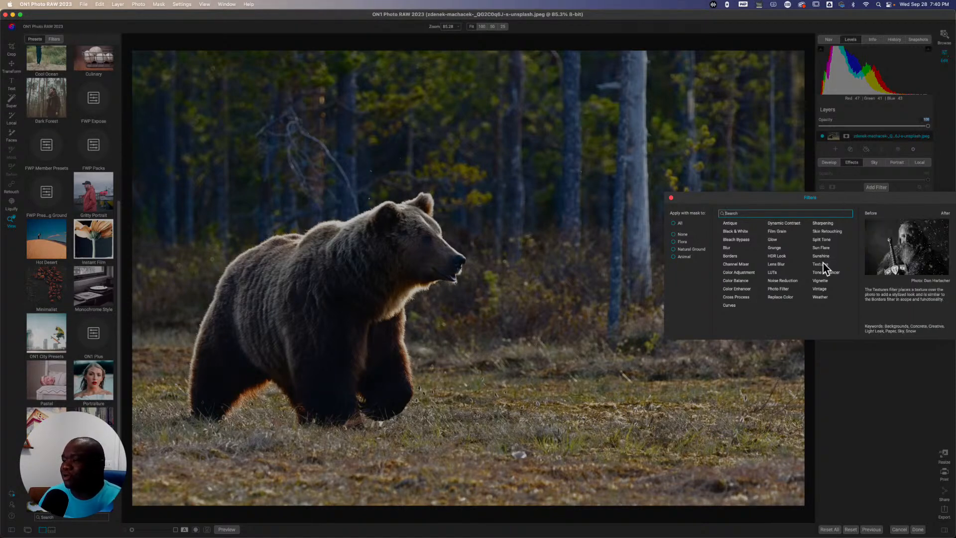
click(686, 258)
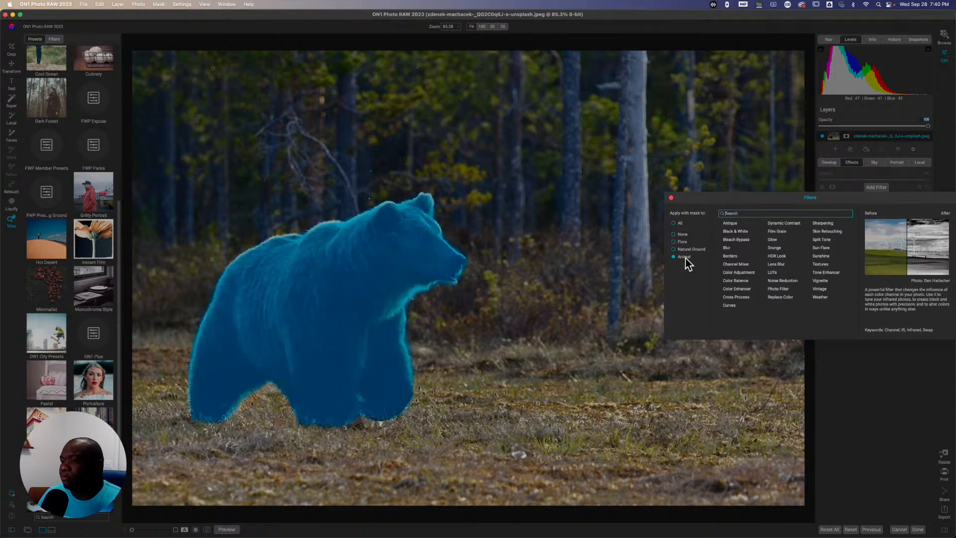
click(823, 265)
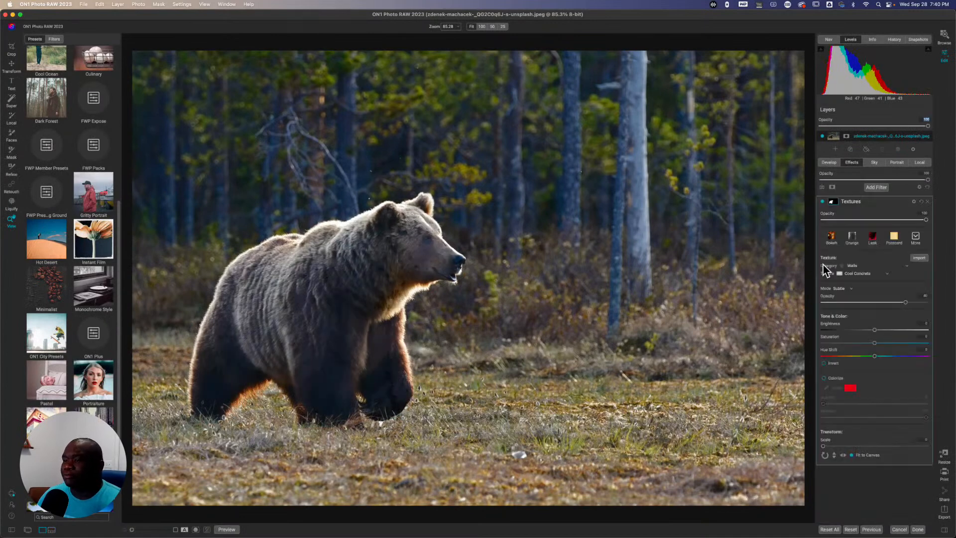
Invert the Textures filter's Animal mask and check its Mask AI regions, leaving the Animal selection as it is
click(832, 202)
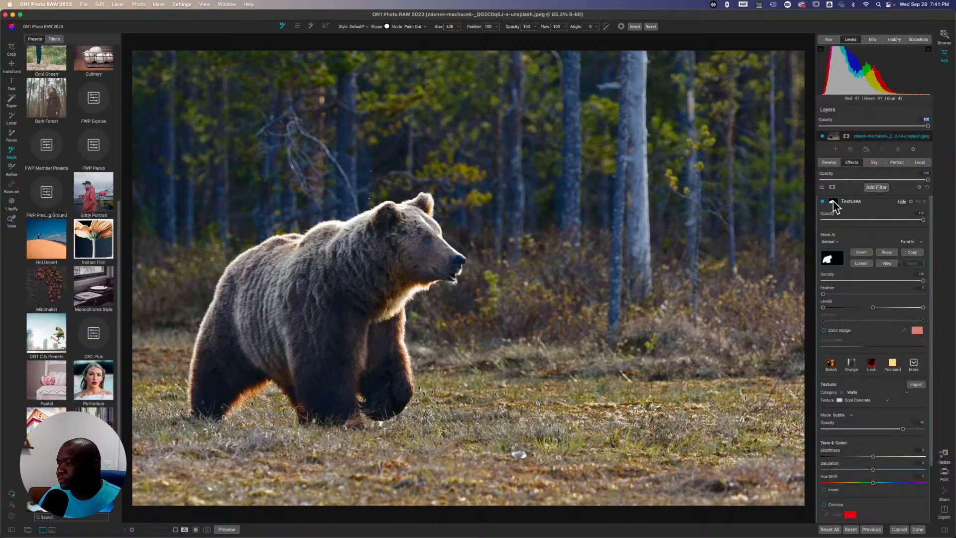
click(866, 252)
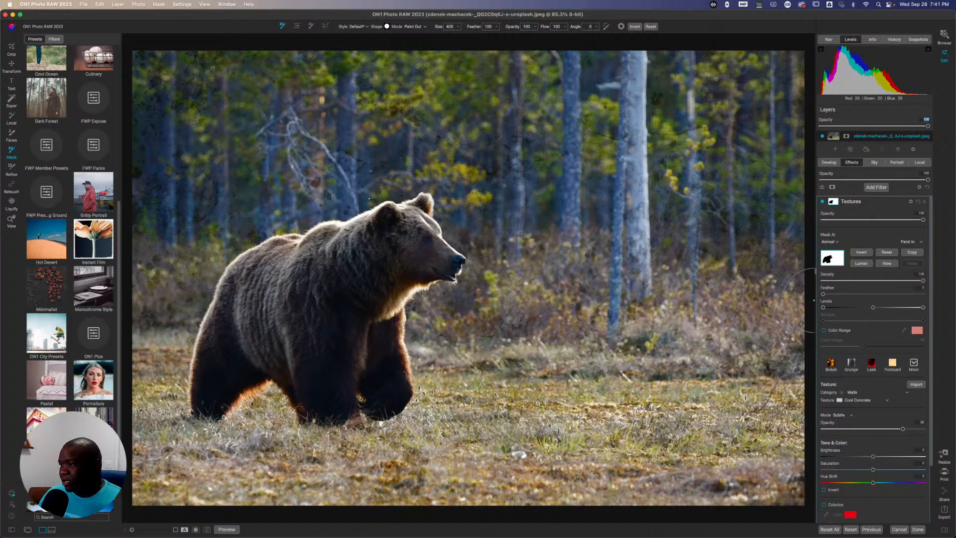
click(835, 244)
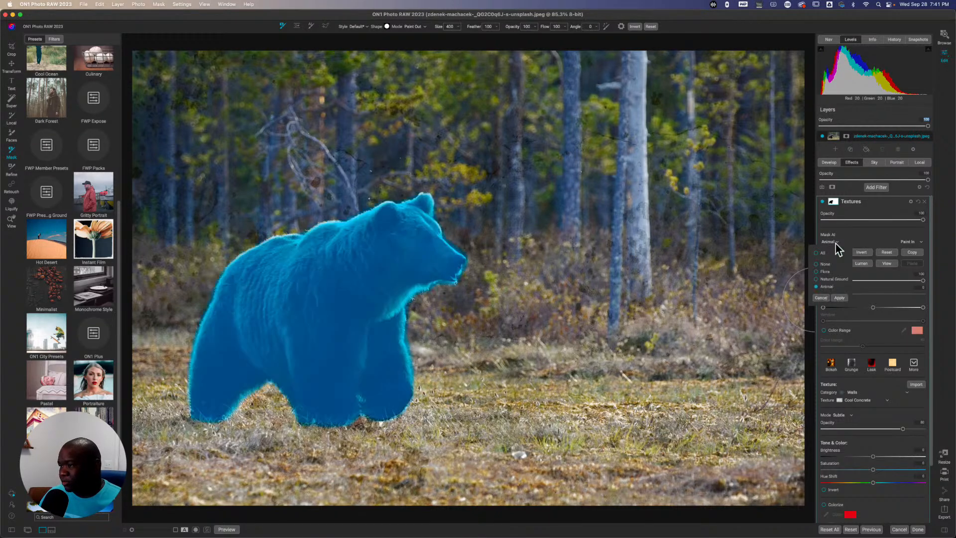
click(859, 234)
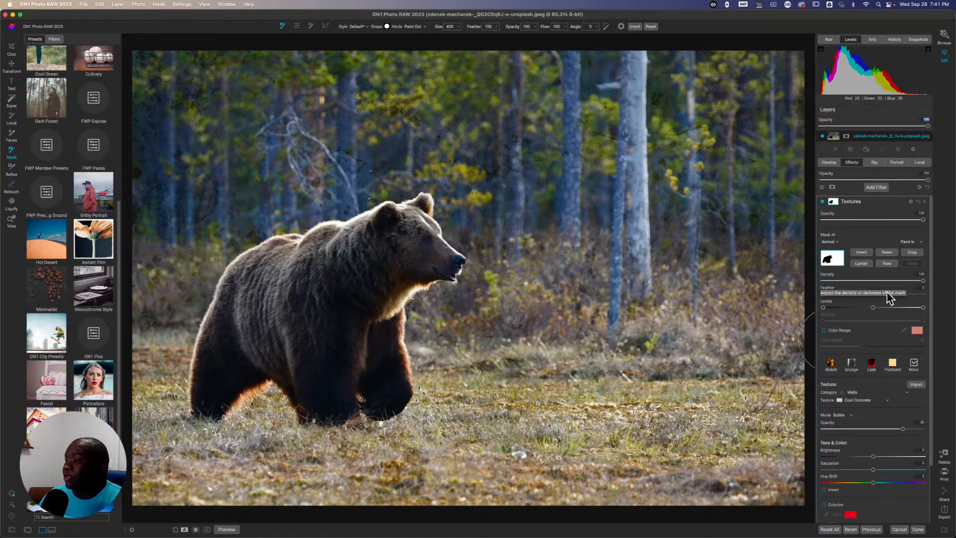
Choose the Blue Fence texture from the Walls category for the Textures filter on the walking bear photo
scroll(876, 325, down, 2)
scroll(876, 331, down, 3)
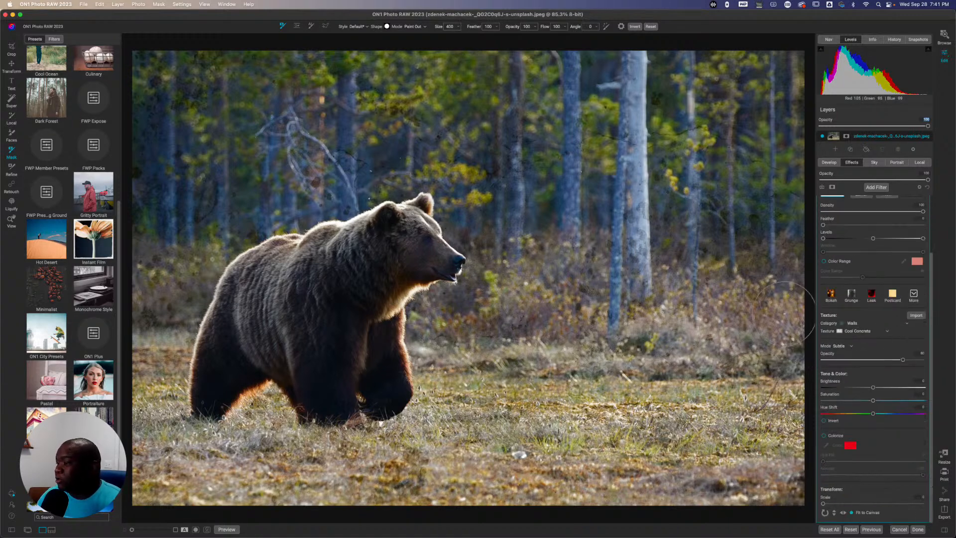
click(848, 322)
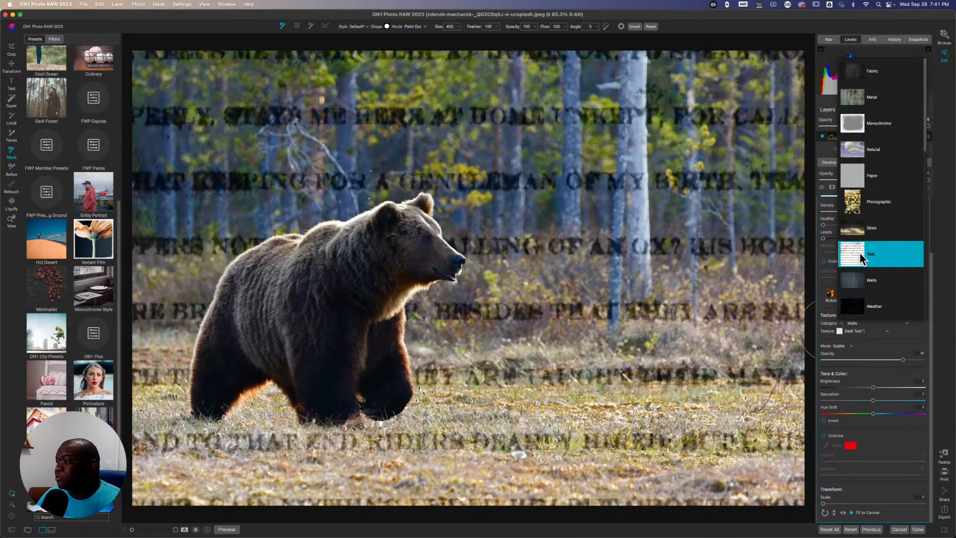
scroll(891, 196, down, 3)
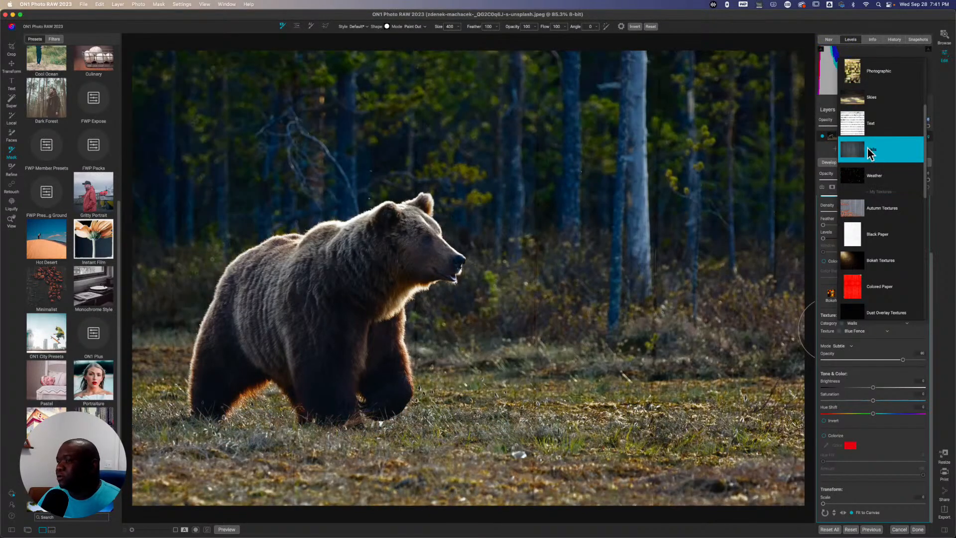
click(870, 153)
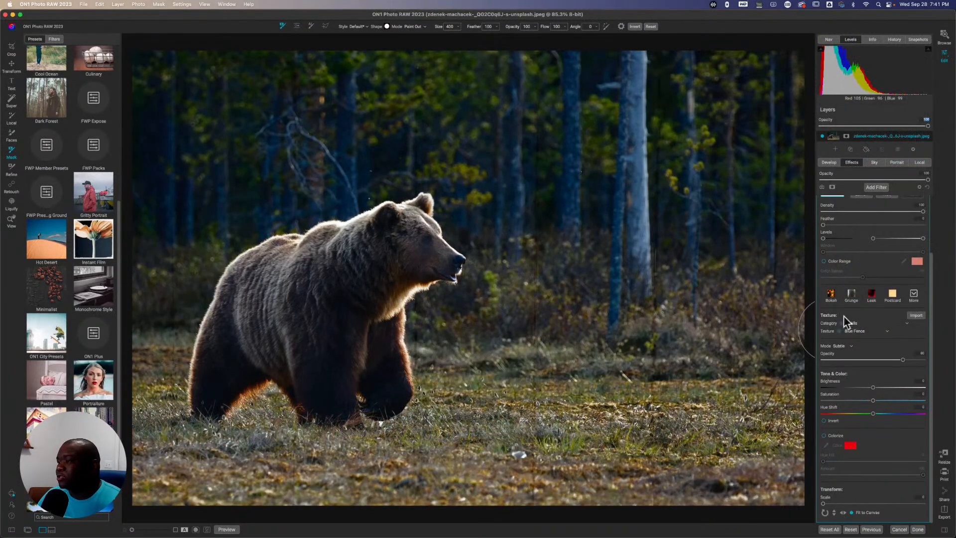
Set the Blue Fence texture's blending mode to Replace and raise the texture's opacity
click(846, 346)
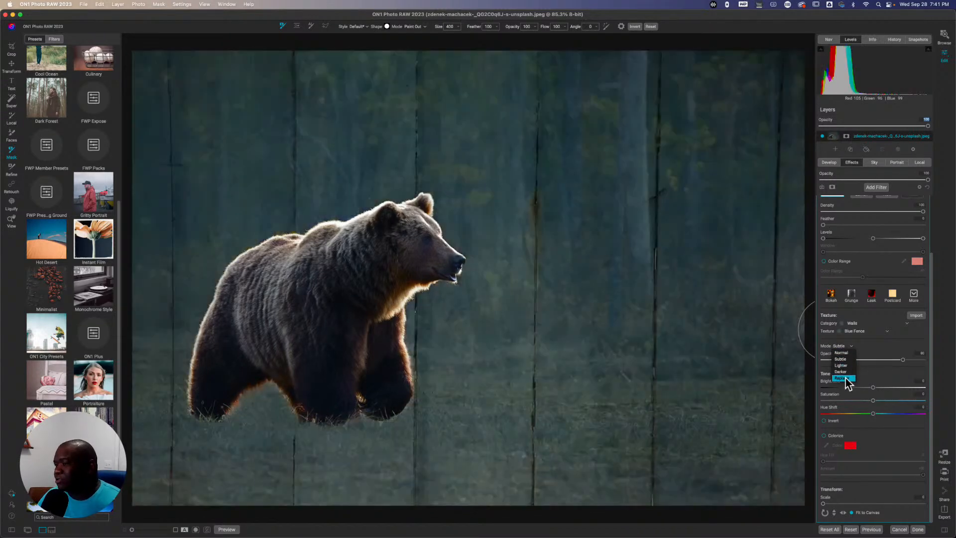
click(845, 379)
drag(902, 362, 917, 366)
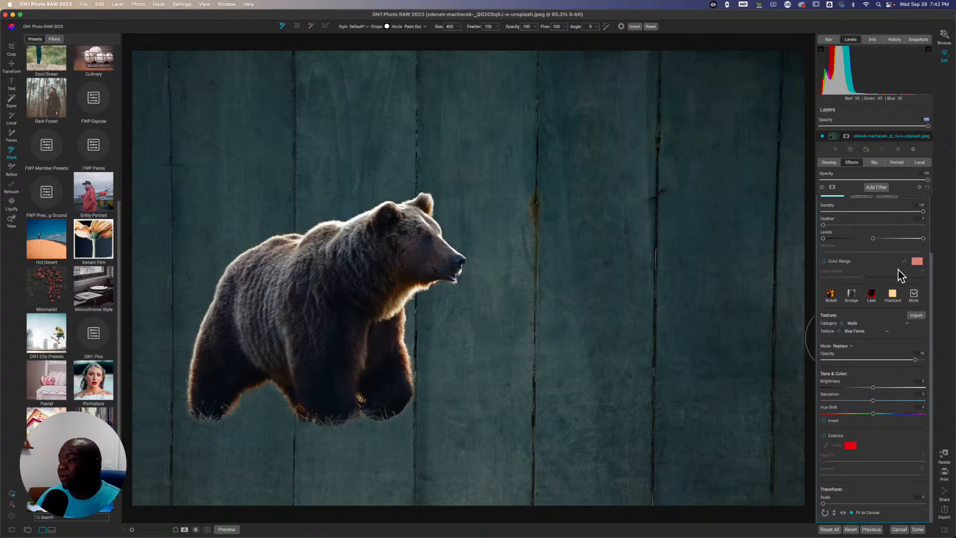
Toggle the Textures filter off and on to compare the walking bear photo, ending with the filter enabled and collapsed
scroll(899, 271, up, 3)
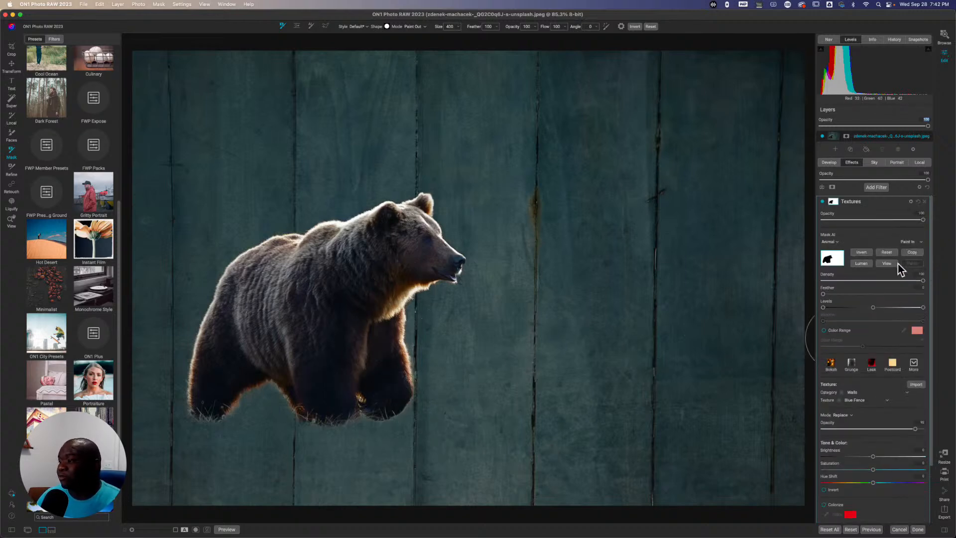
click(823, 202)
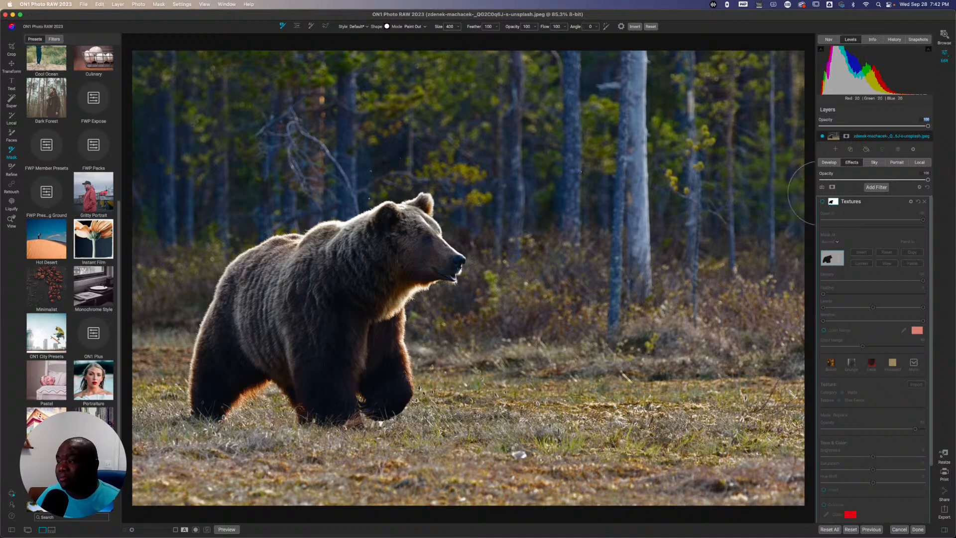
click(822, 202)
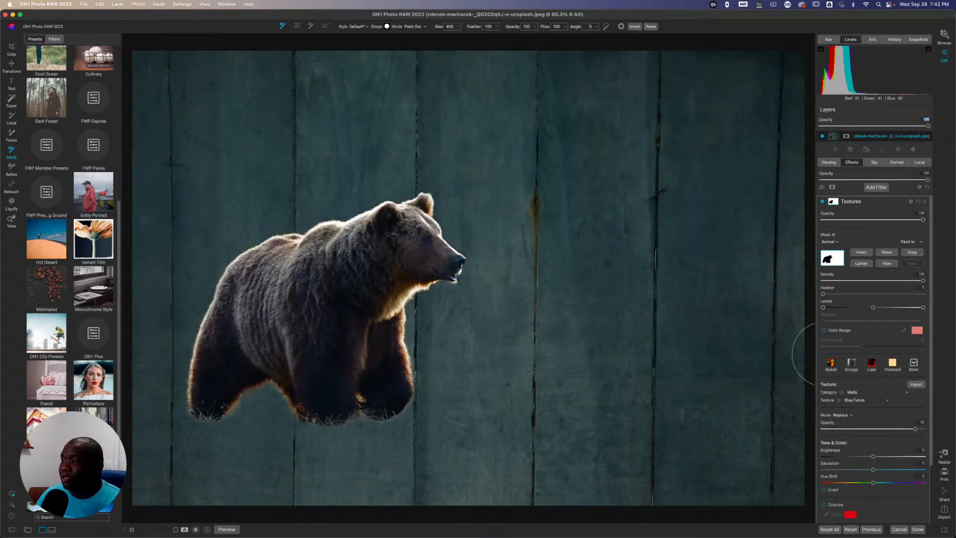
click(870, 204)
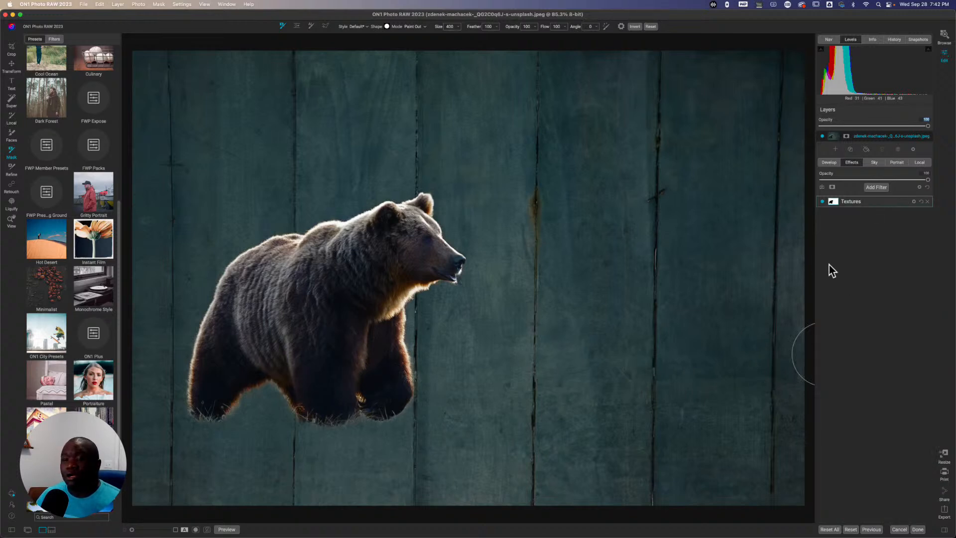
Save the Effects with masks applied as FWP Animal AI Preset in FWP Preset Testing Ground and finish editing the walking bear photo
click(822, 187)
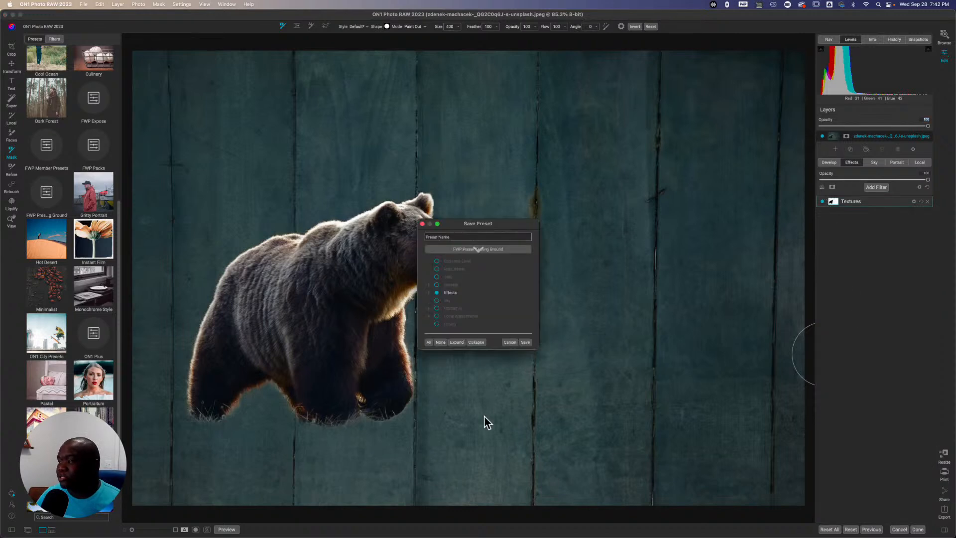
click(428, 292)
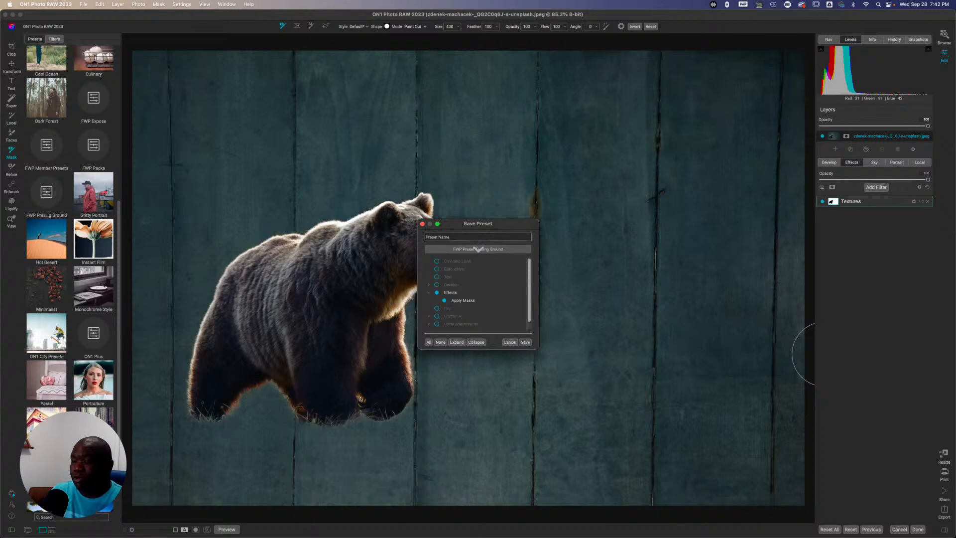
text(FWP Animal AI Preset)
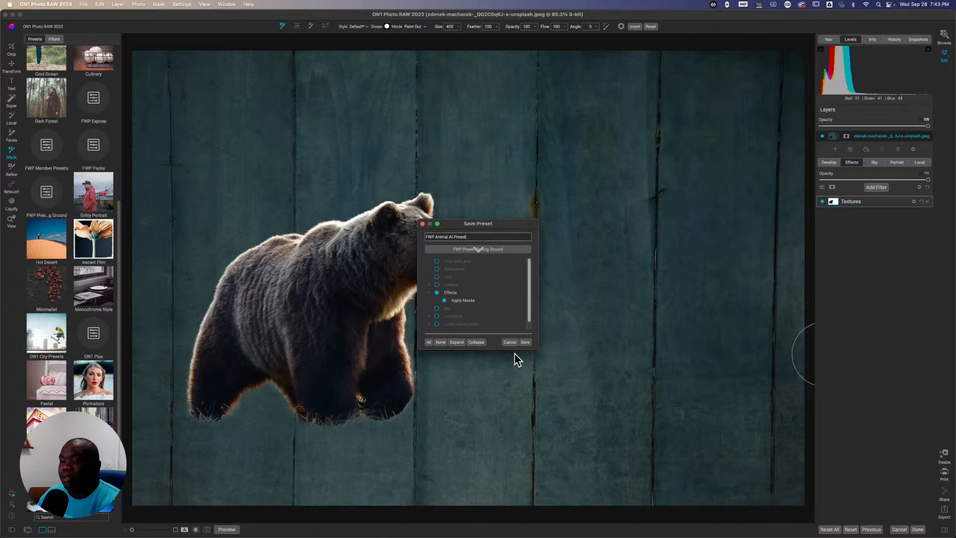
click(525, 342)
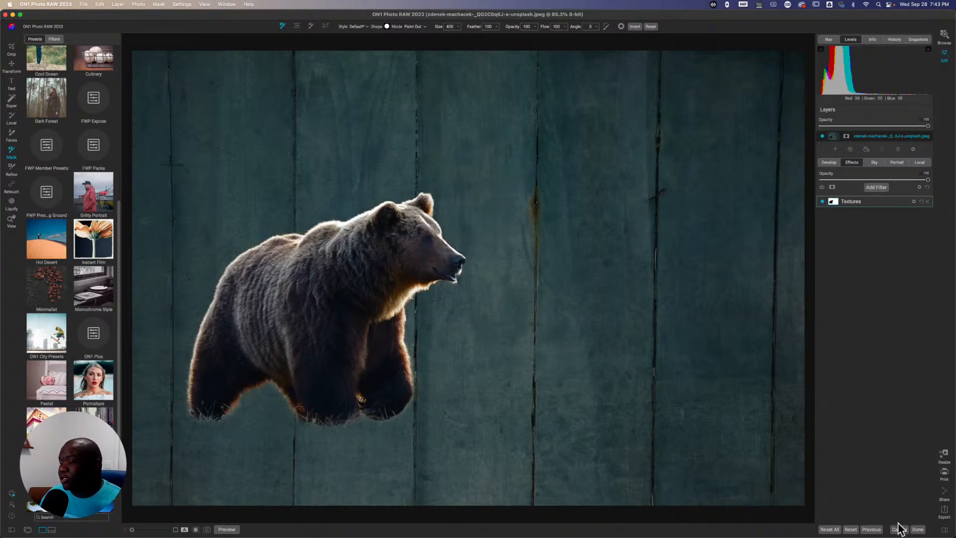
click(916, 530)
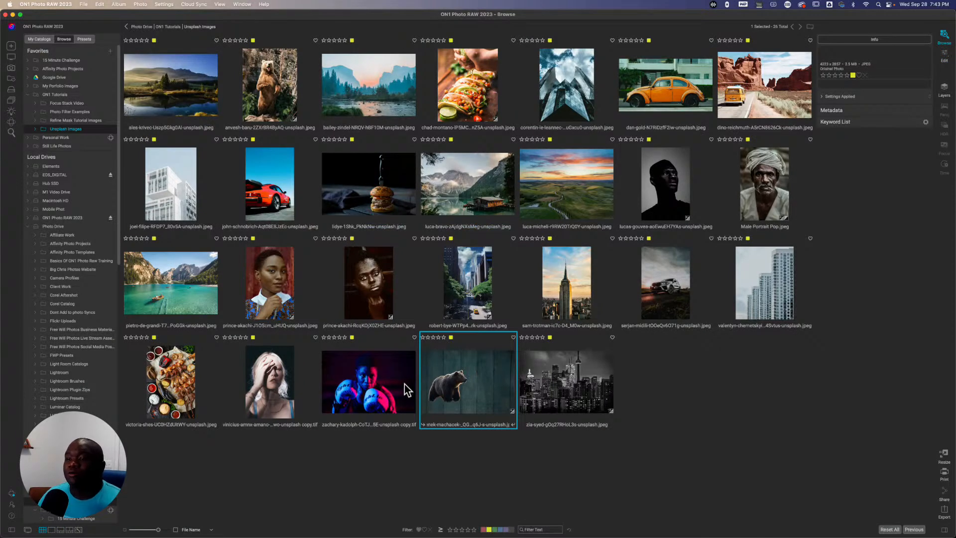
Open the standing bear photo for editing and apply FWP Animal AI Preset from the FWP Preset Testing Ground category
click(280, 94)
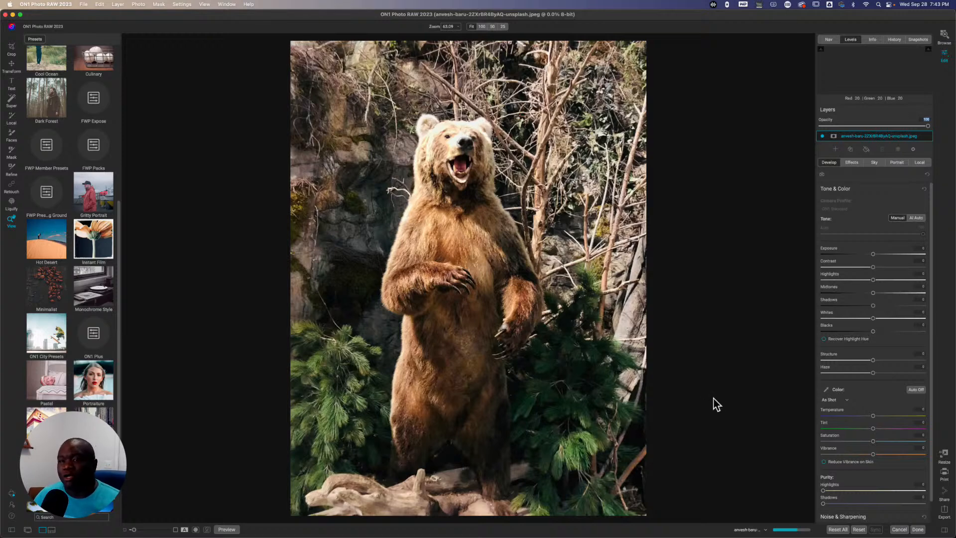
click(47, 192)
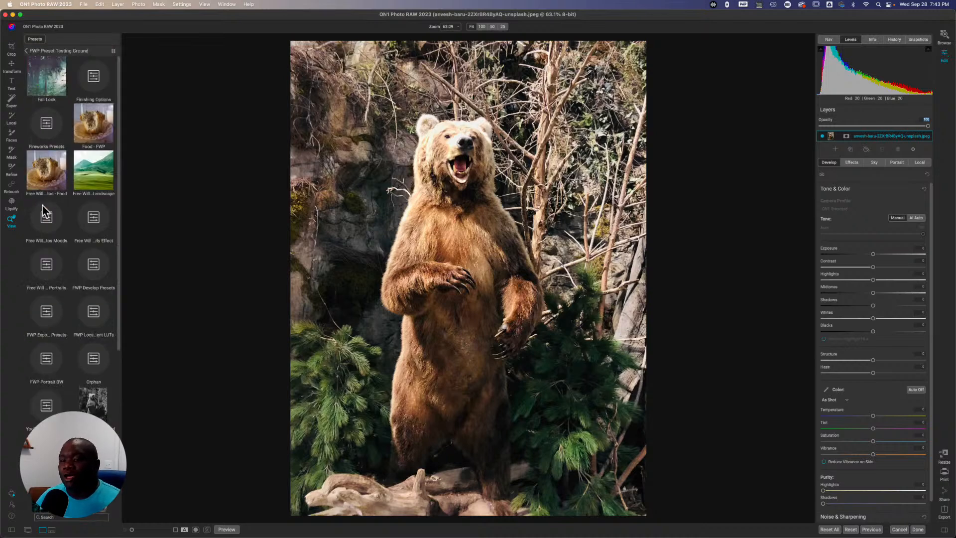
scroll(59, 357, down, 4)
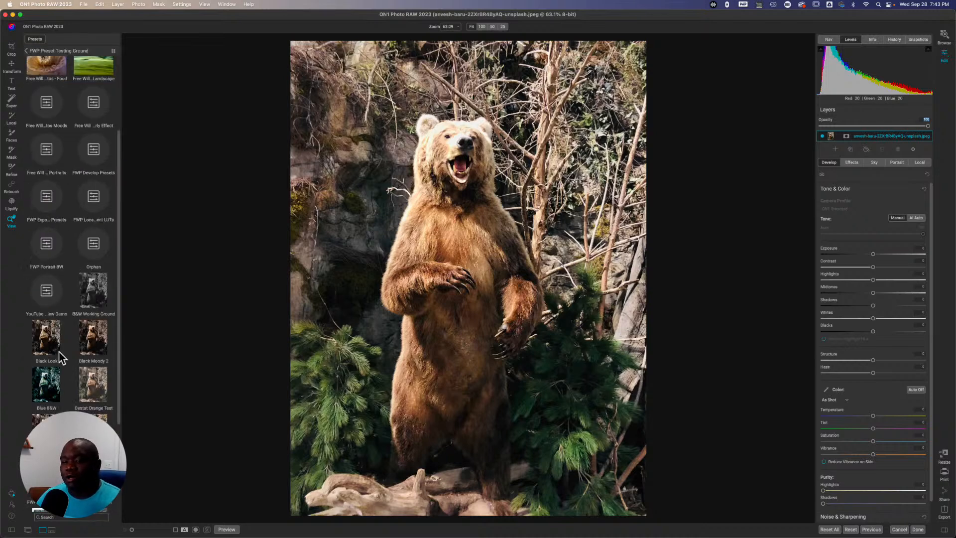
scroll(60, 357, down, 3)
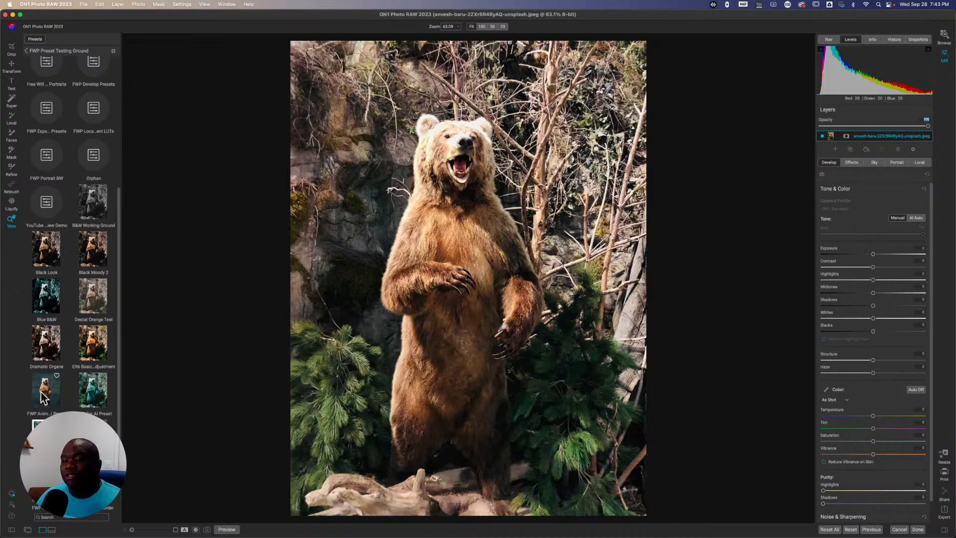
click(44, 398)
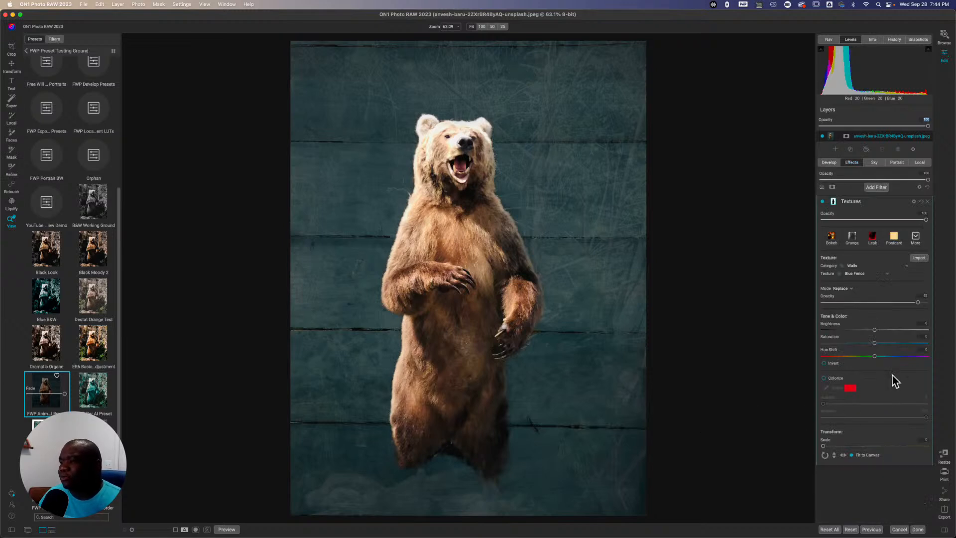
Raise the standing bear photo's texture opacity to 100, then discard all edits made to the photo
drag(918, 301, 946, 305)
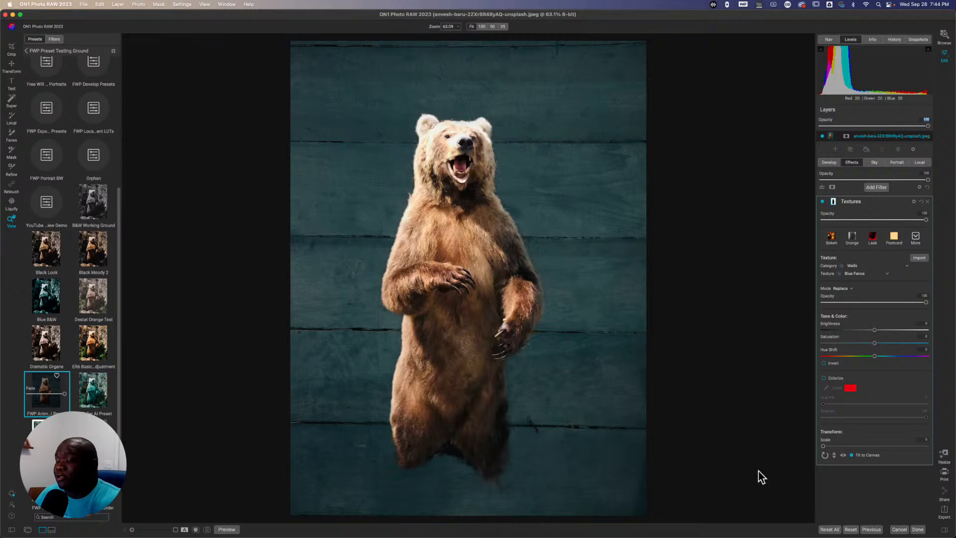
click(898, 529)
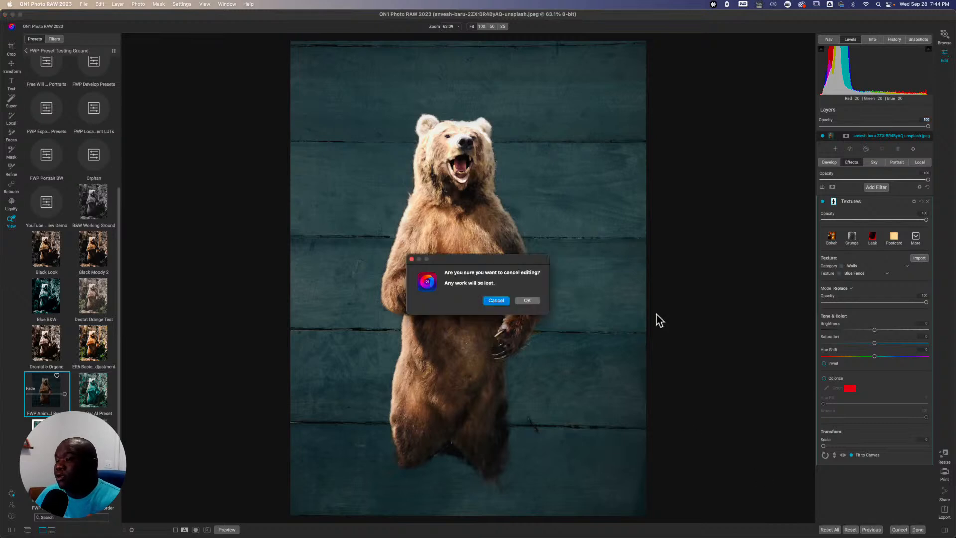
click(528, 301)
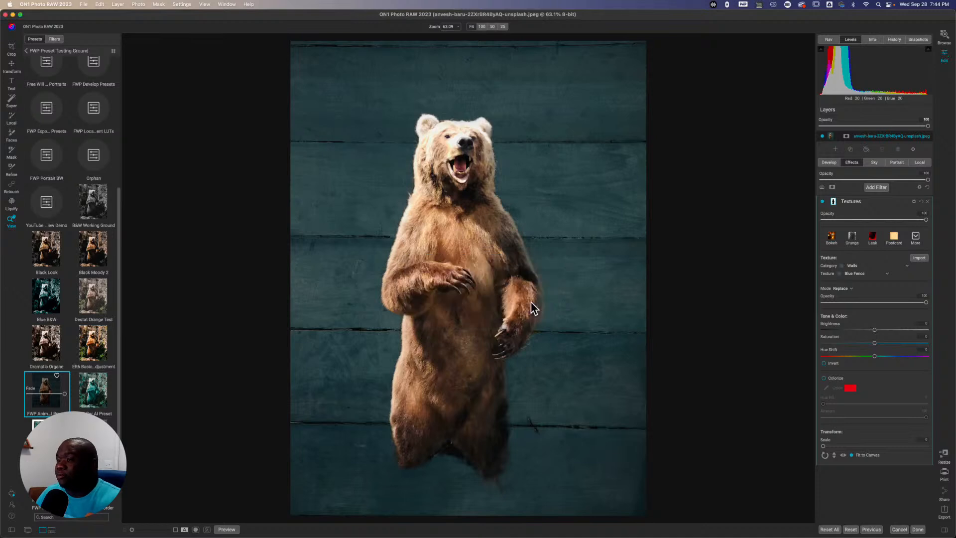
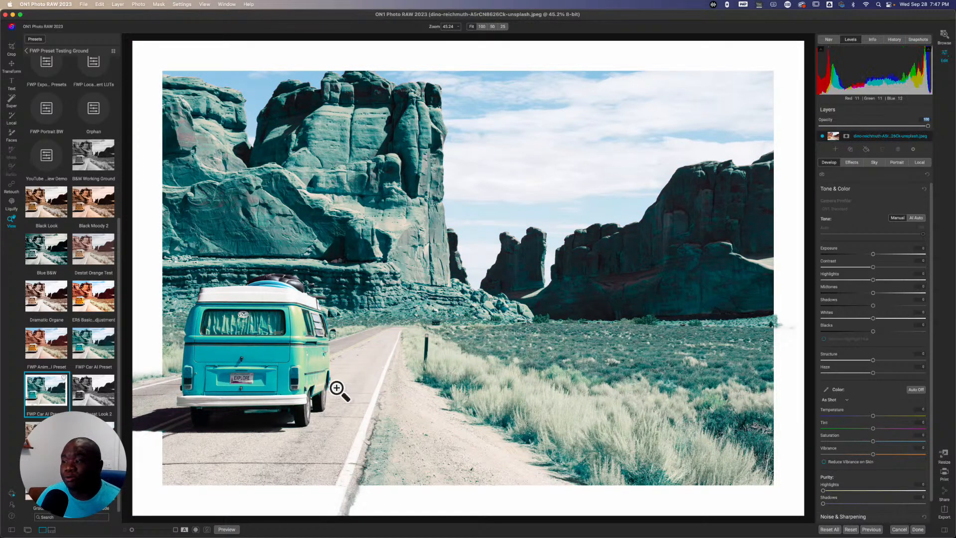
Expand the blue color replacement filter in the van photo's Effects and invert its mask
click(849, 162)
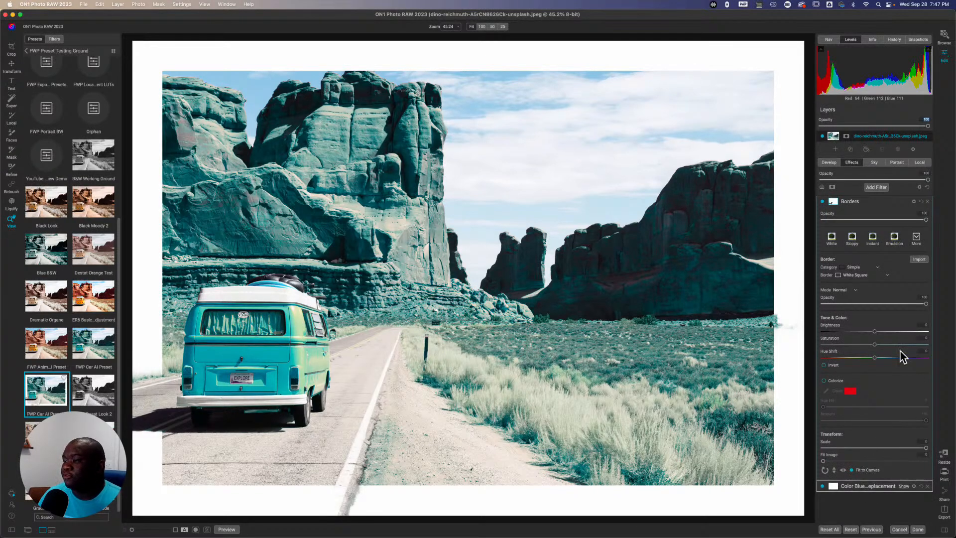
click(903, 486)
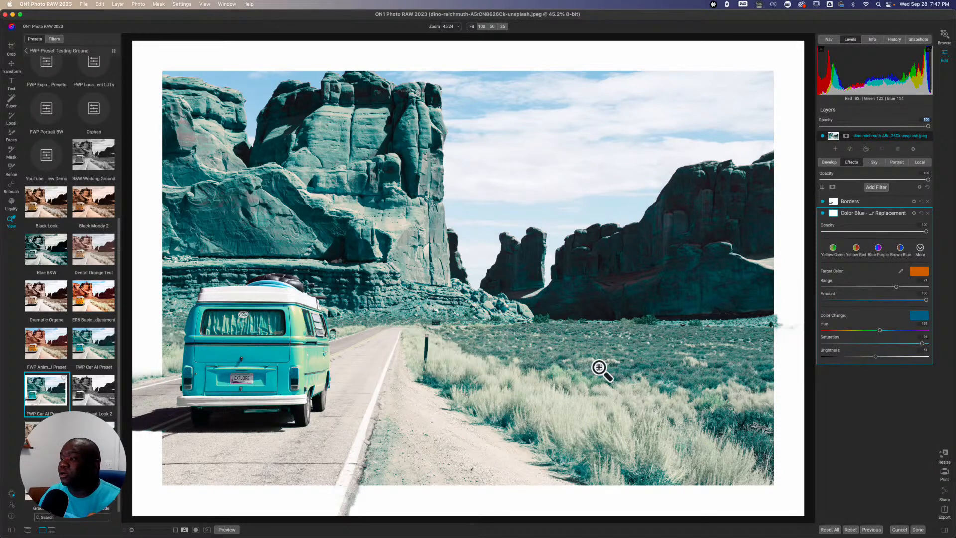
click(832, 213)
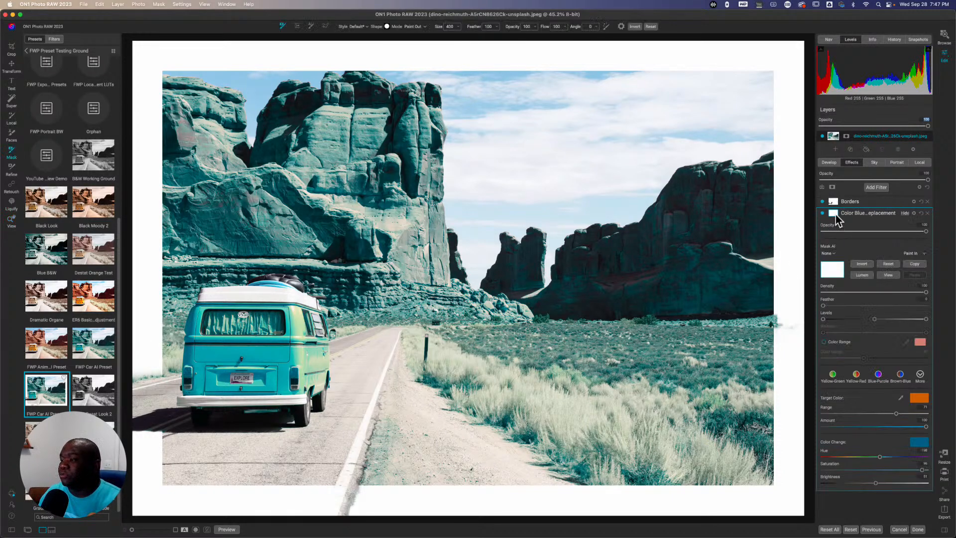
click(866, 265)
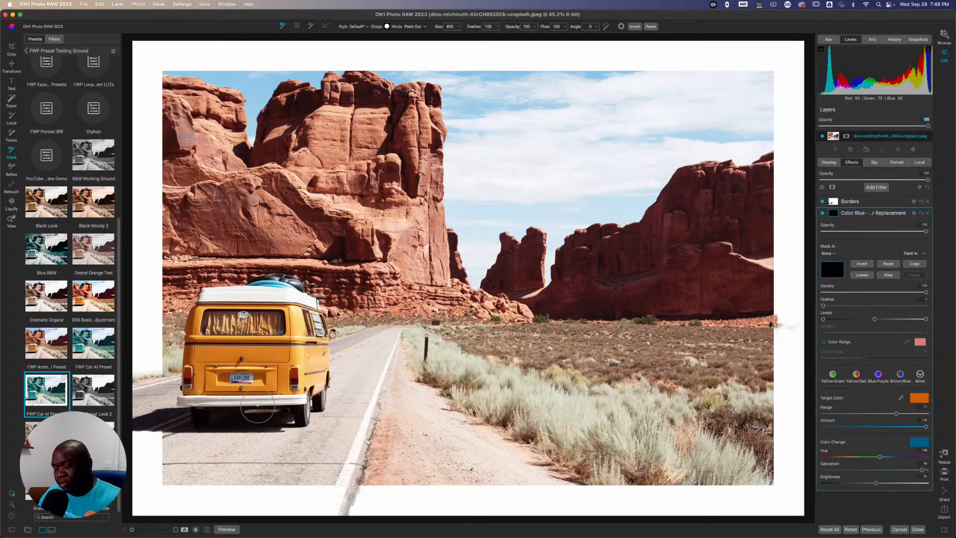
Try to apply a Replace Color adjustment to the van with Super Select AI, then leave the tool
key(w)
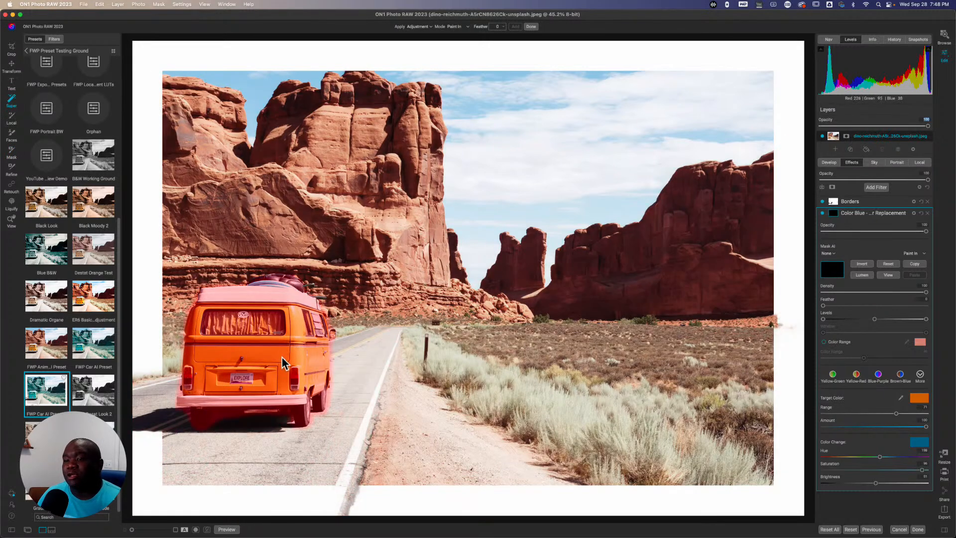
click(282, 363)
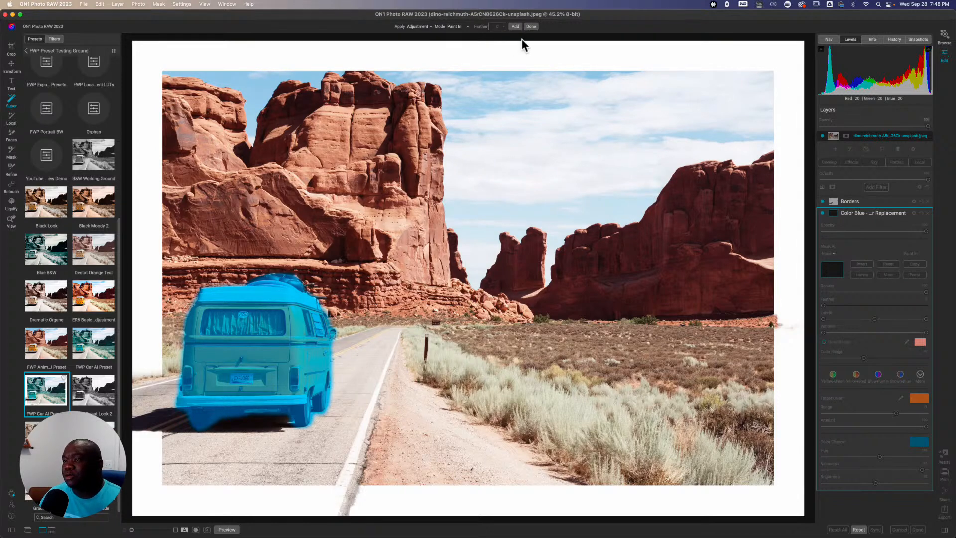
click(421, 27)
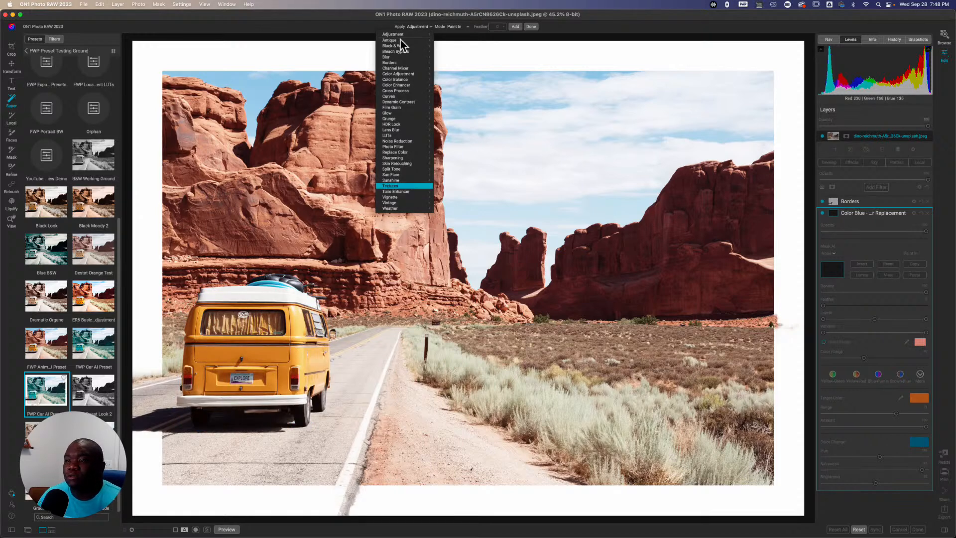
mouse_move(396, 154)
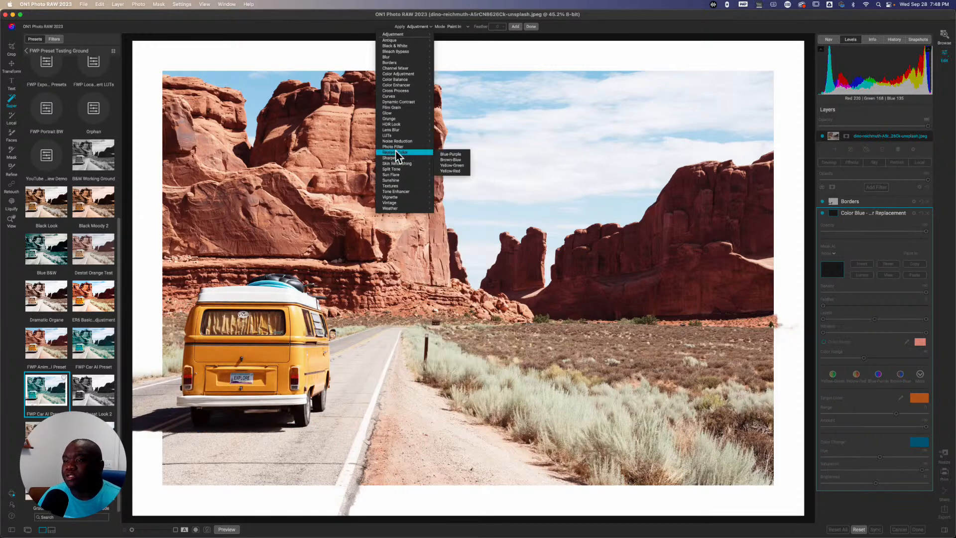
click(395, 151)
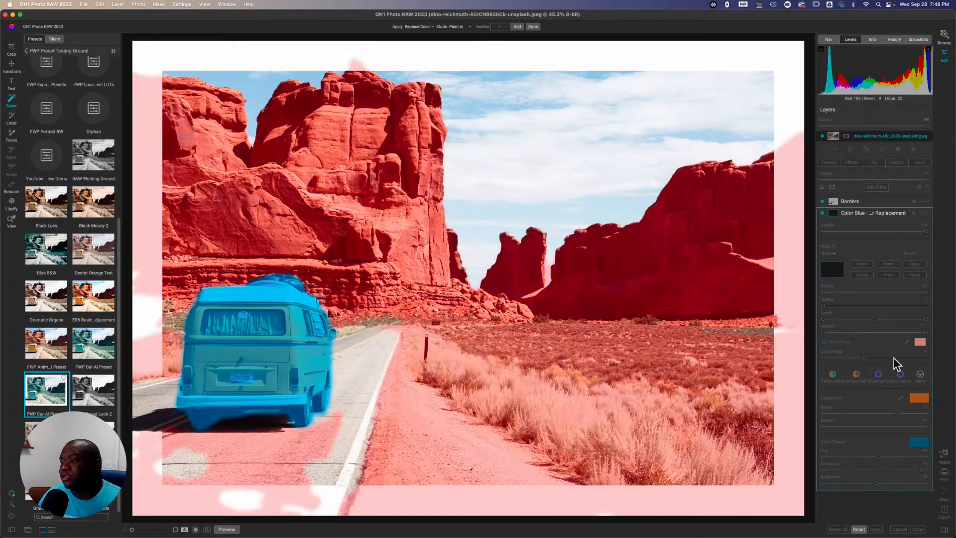
click(532, 26)
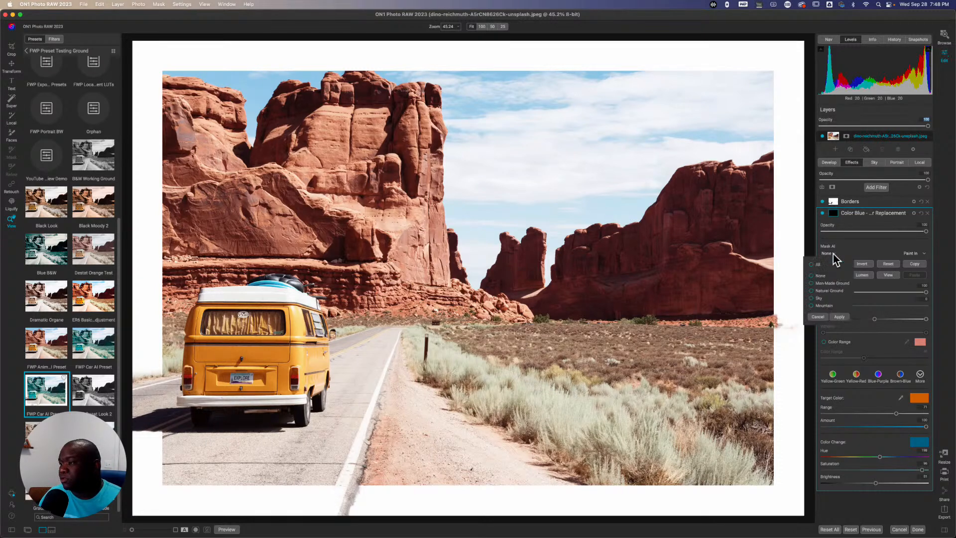
Check the filter's Mask AI regions and try again to pick the van with Super Select AI, then return to the View tool
click(838, 279)
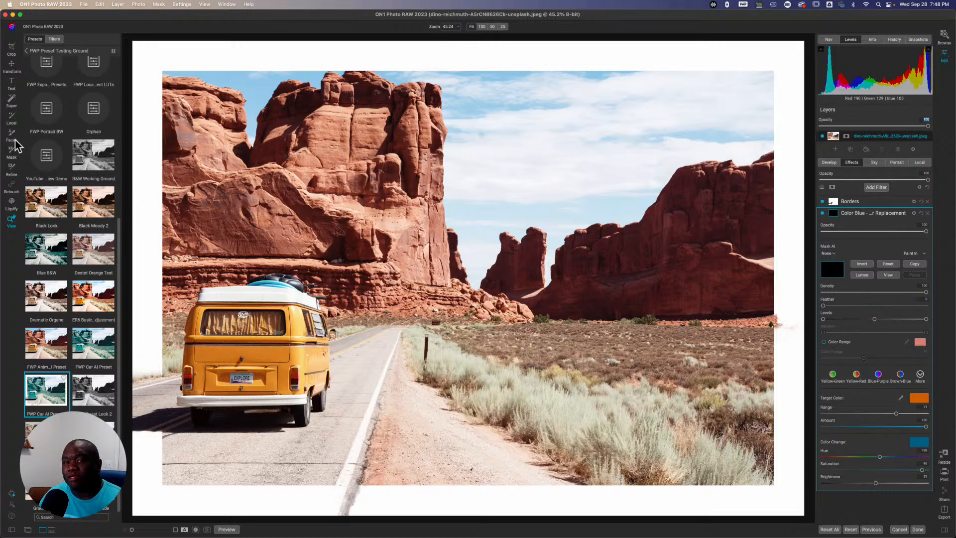
click(11, 151)
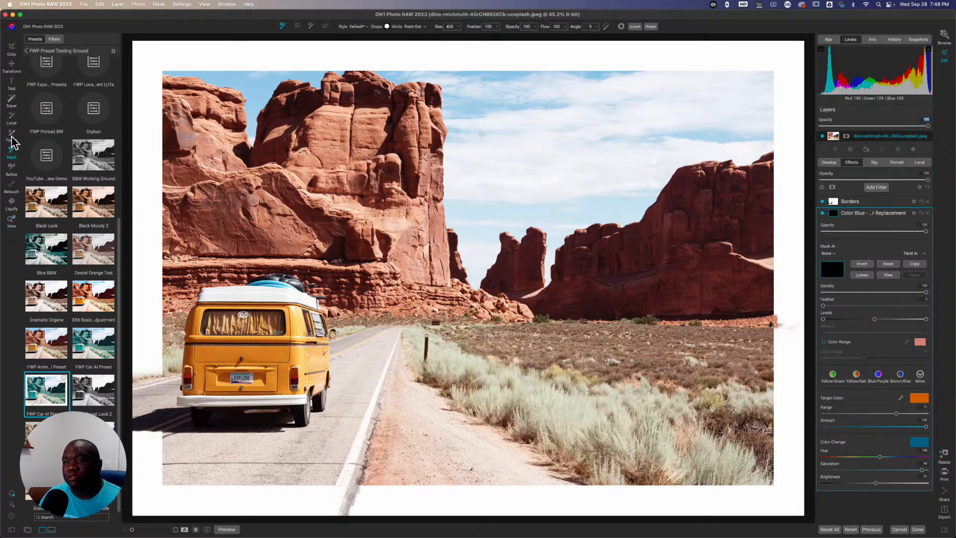
click(11, 101)
click(268, 362)
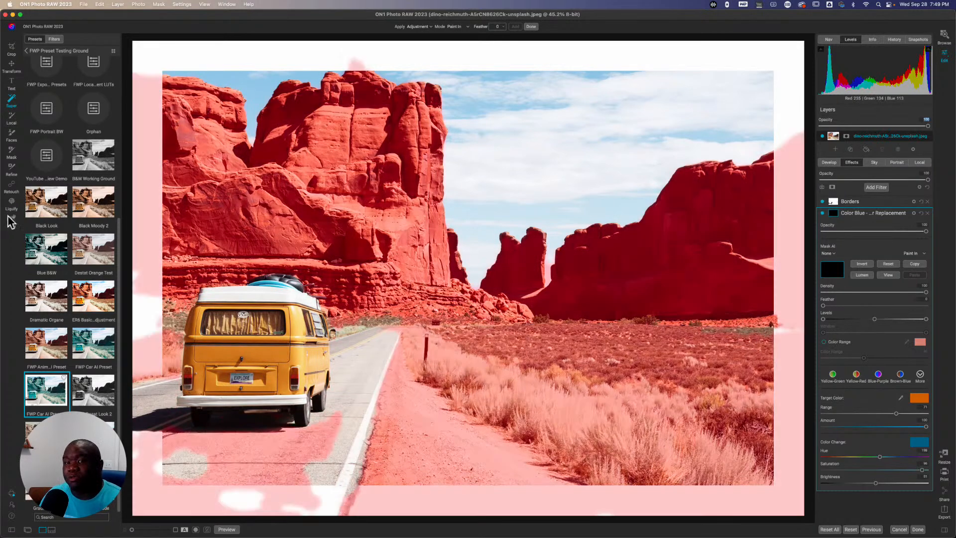
click(10, 219)
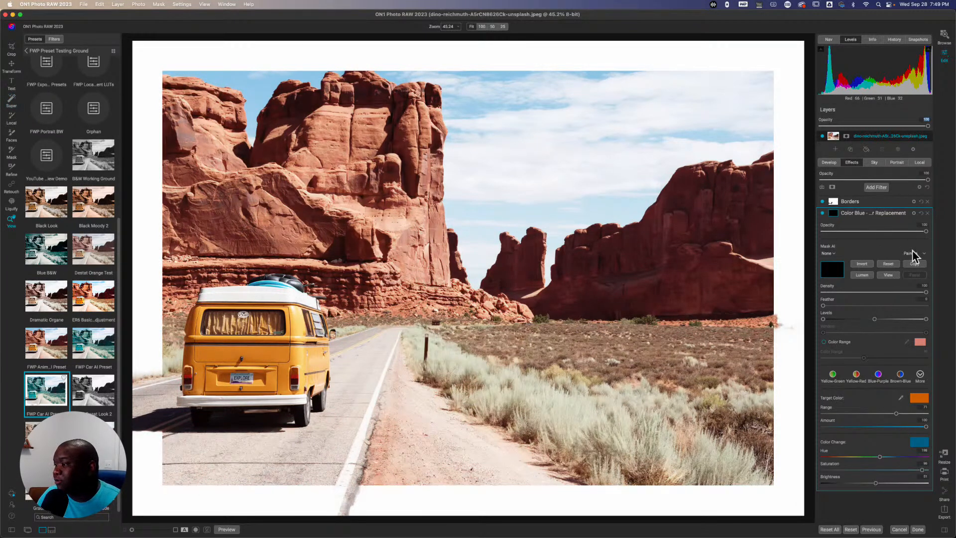
Save the color replacement filter's settings as a new style named Blue Car and delete the filter
click(914, 213)
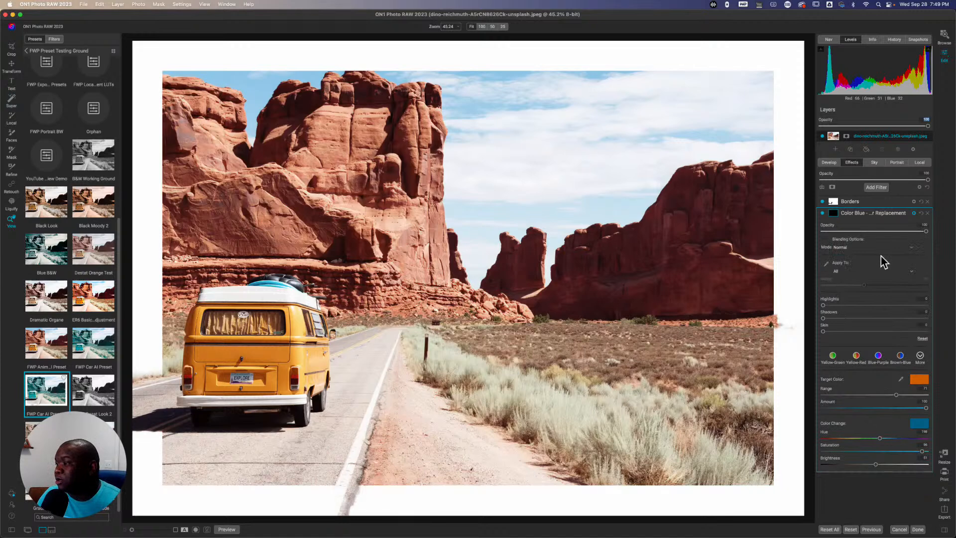
click(916, 213)
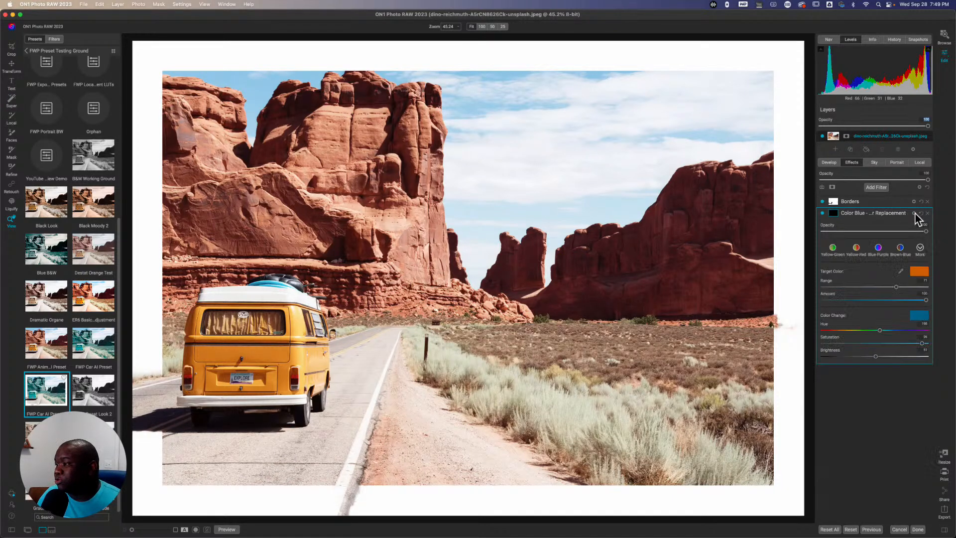
click(921, 248)
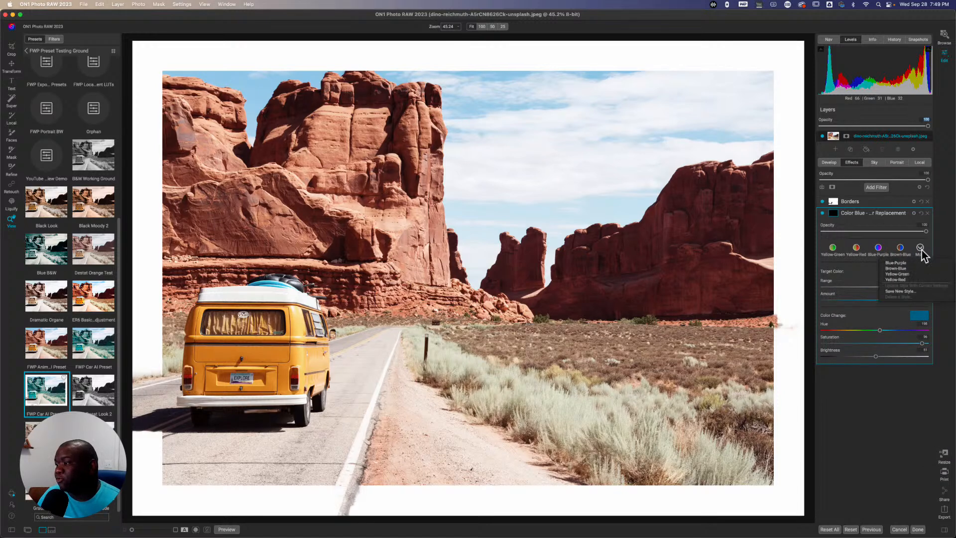
click(906, 293)
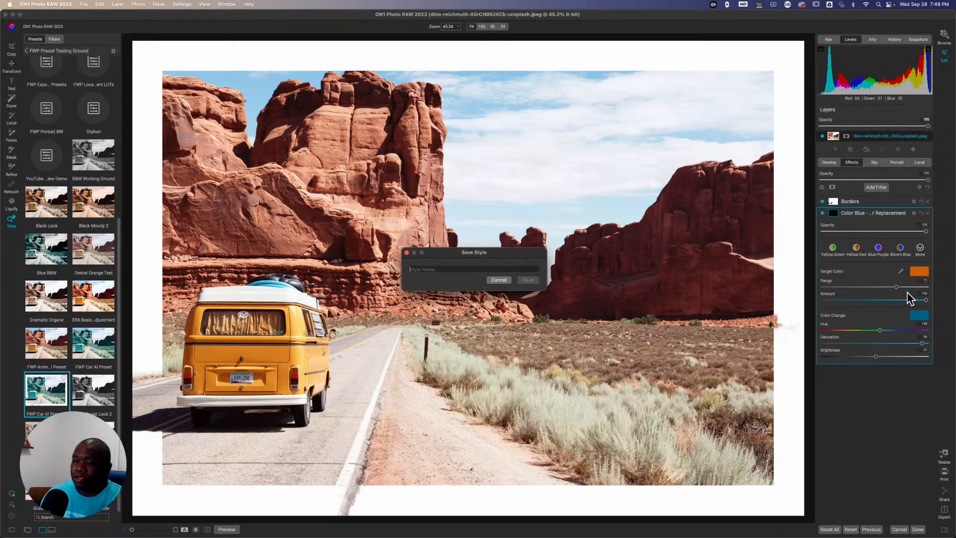
text(Blue Car)
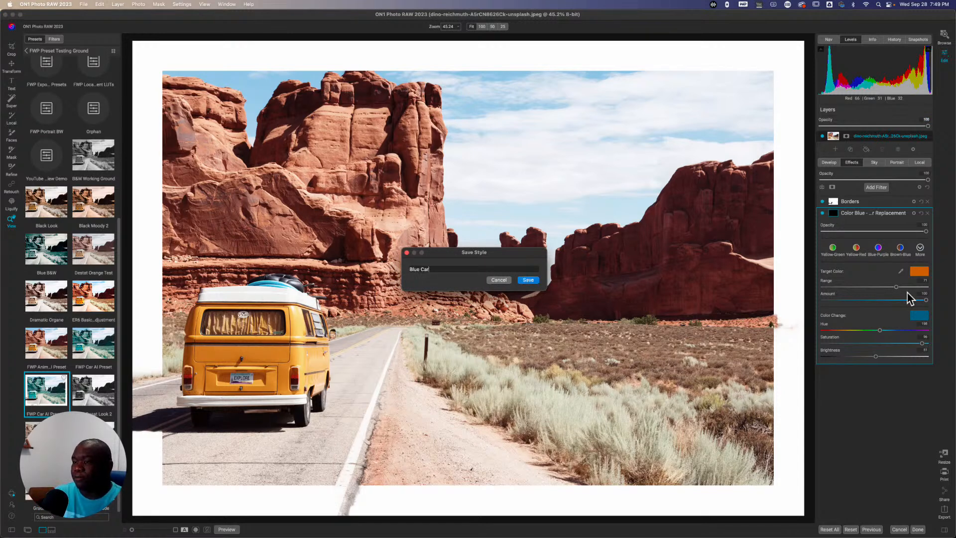
key(Return)
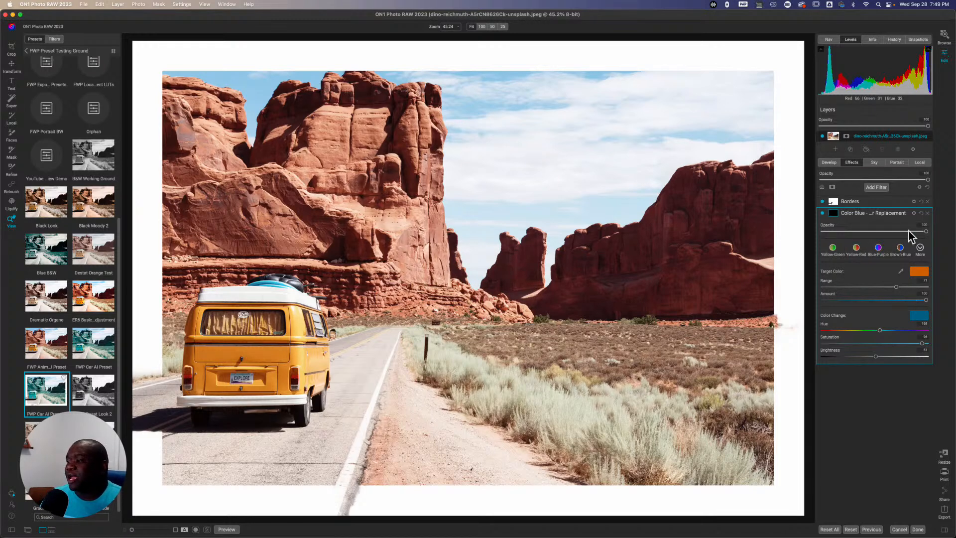
click(926, 213)
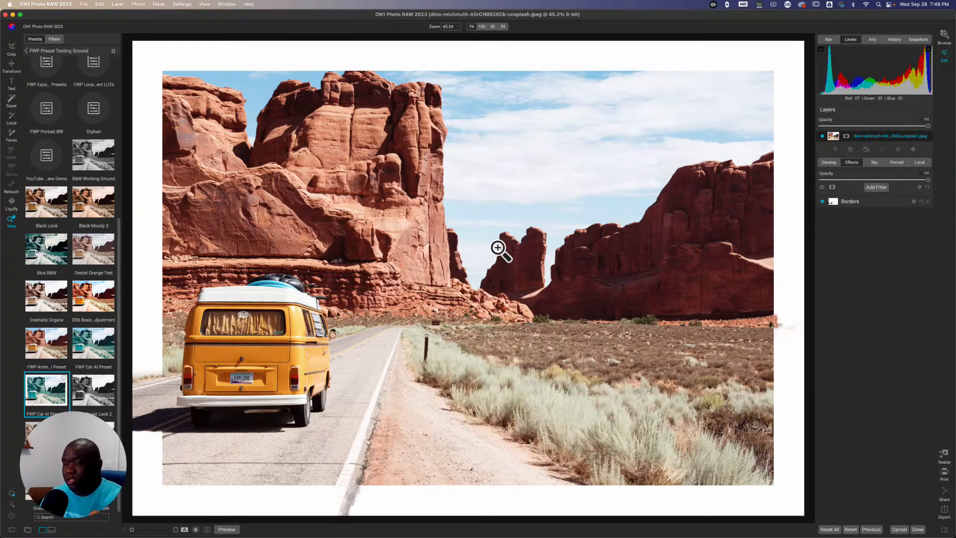
Try applying the Blue Car style of Replace Color to the van with Super Select AI, then cancel the selection
key(w)
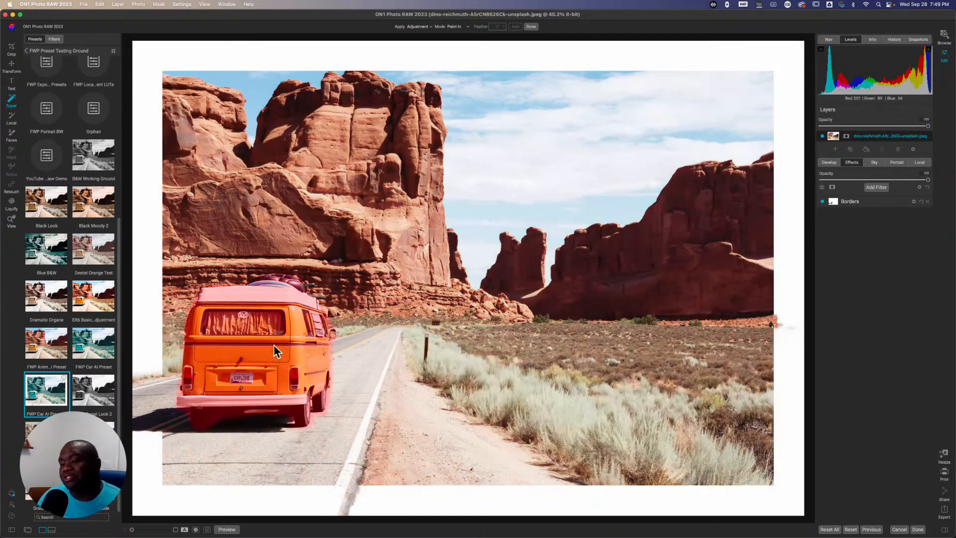
click(274, 346)
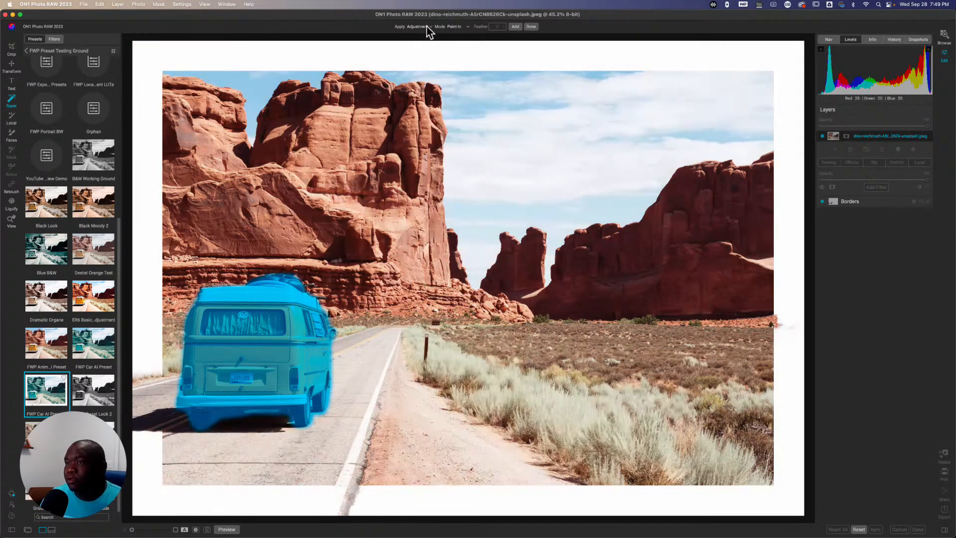
click(426, 26)
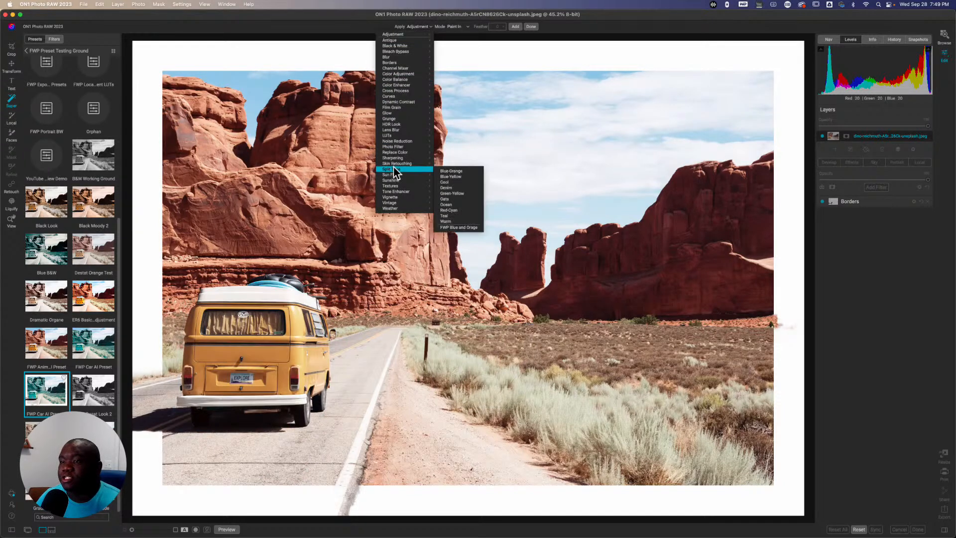
mouse_move(402, 151)
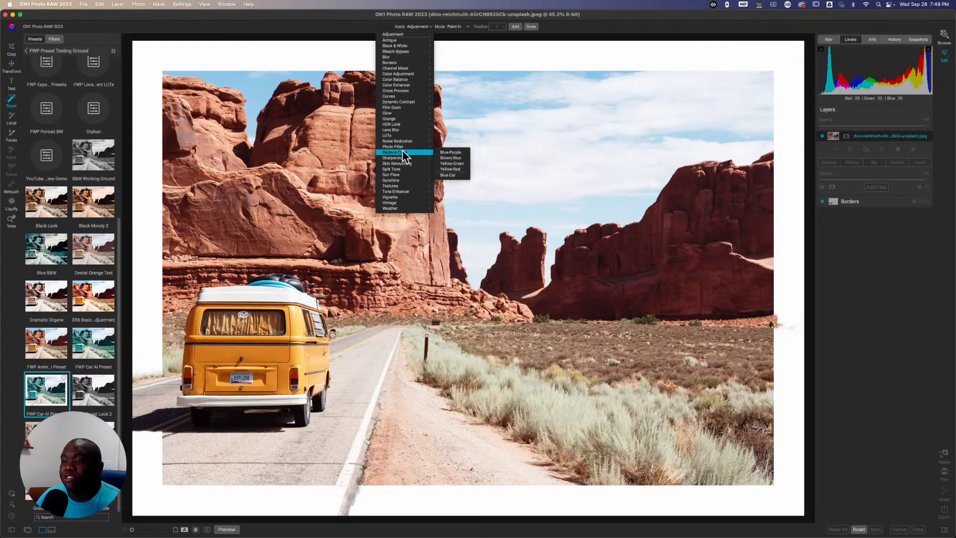
click(462, 175)
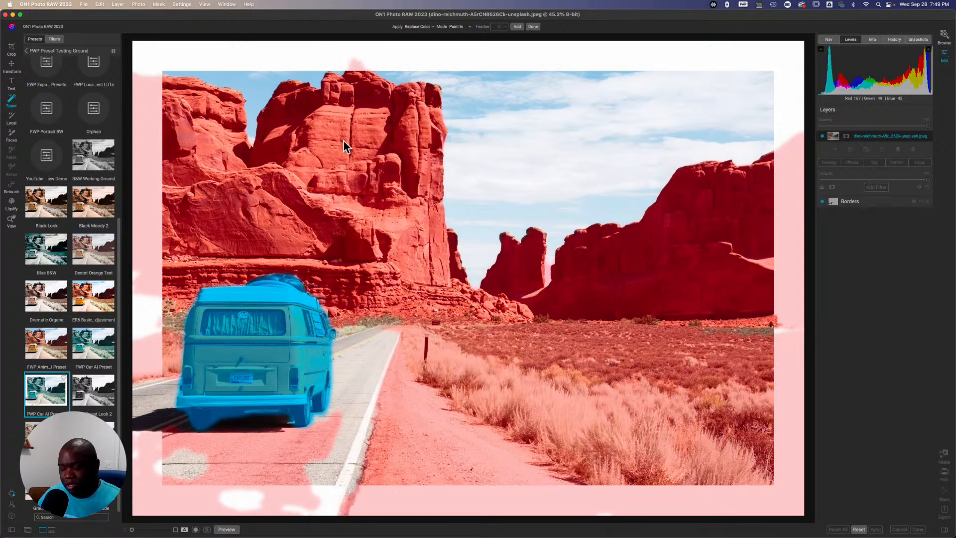
key(Escape)
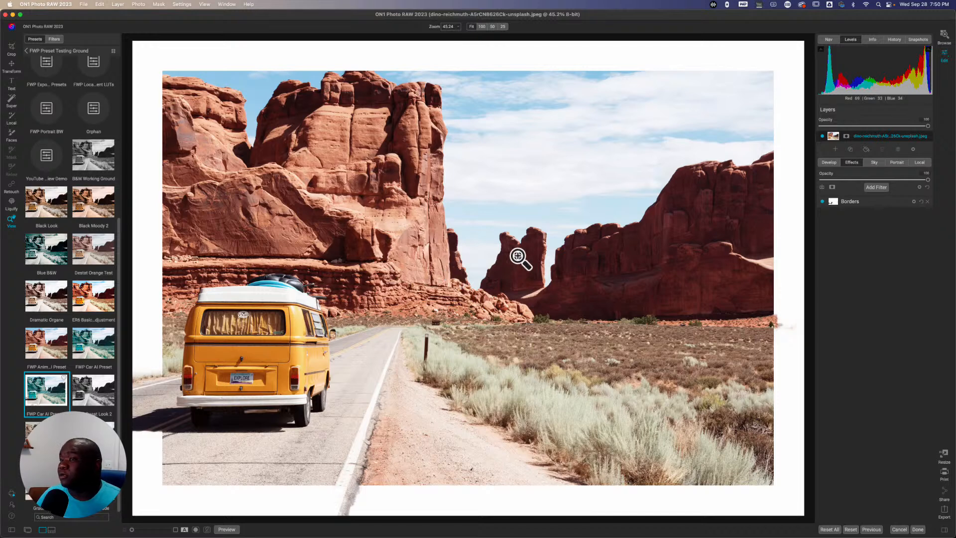
Select the van with Super Select AI and add a Replace Color filter using the Blue Car style
key(w)
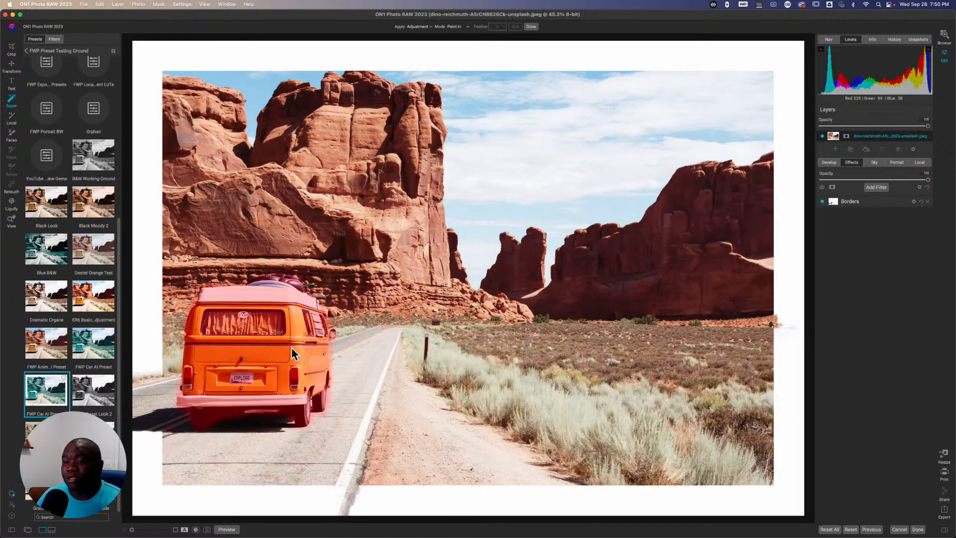
click(280, 348)
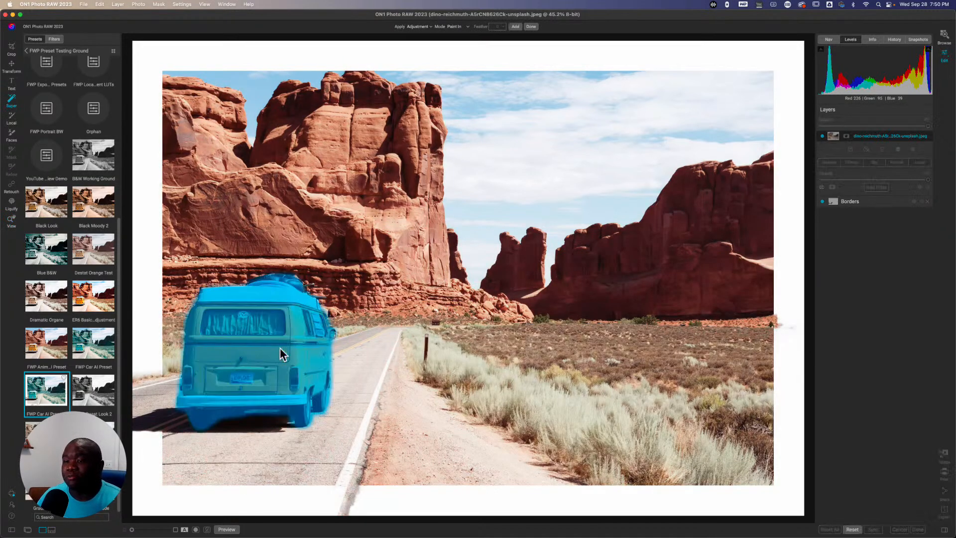
click(413, 27)
mouse_move(399, 187)
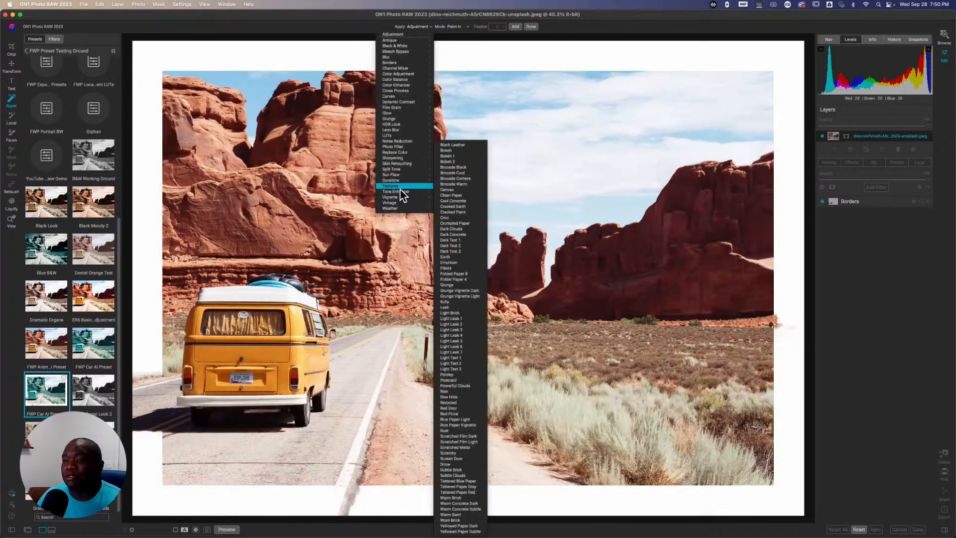
mouse_move(404, 152)
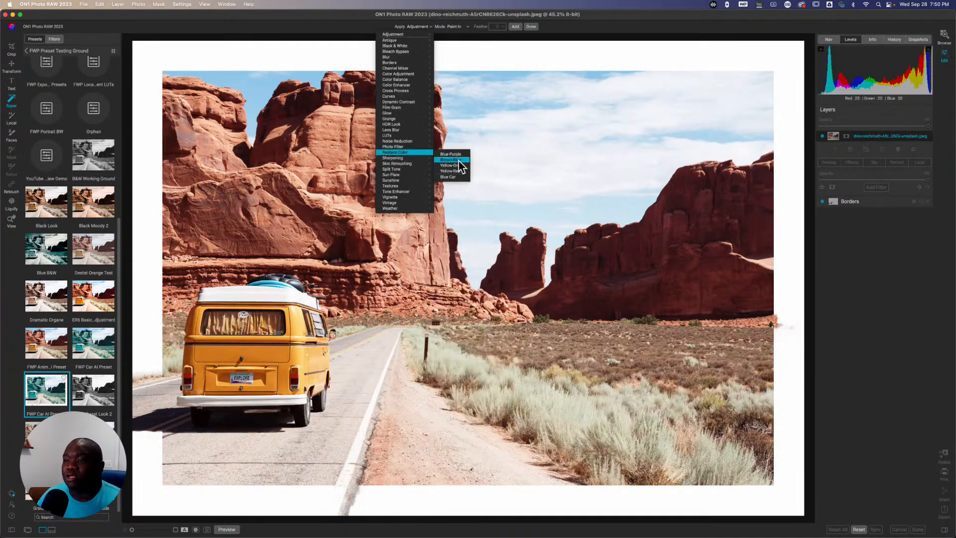
click(456, 177)
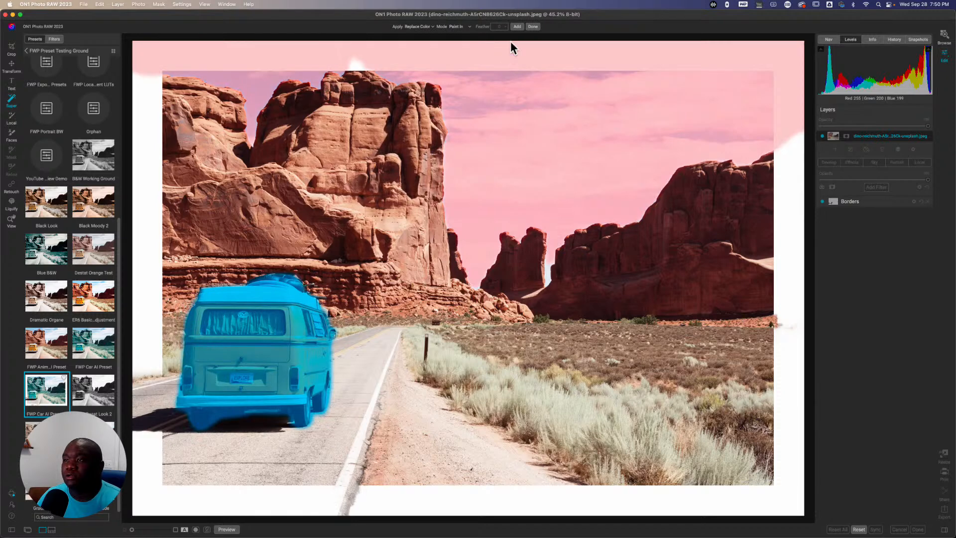
click(516, 27)
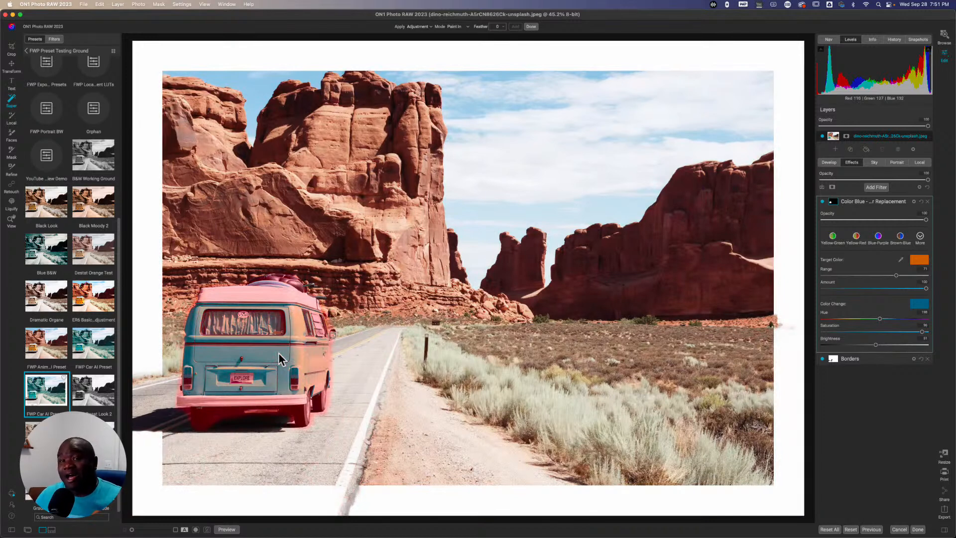
Open the mask of the new blue color replacement filter on the van photo and reset it
click(279, 352)
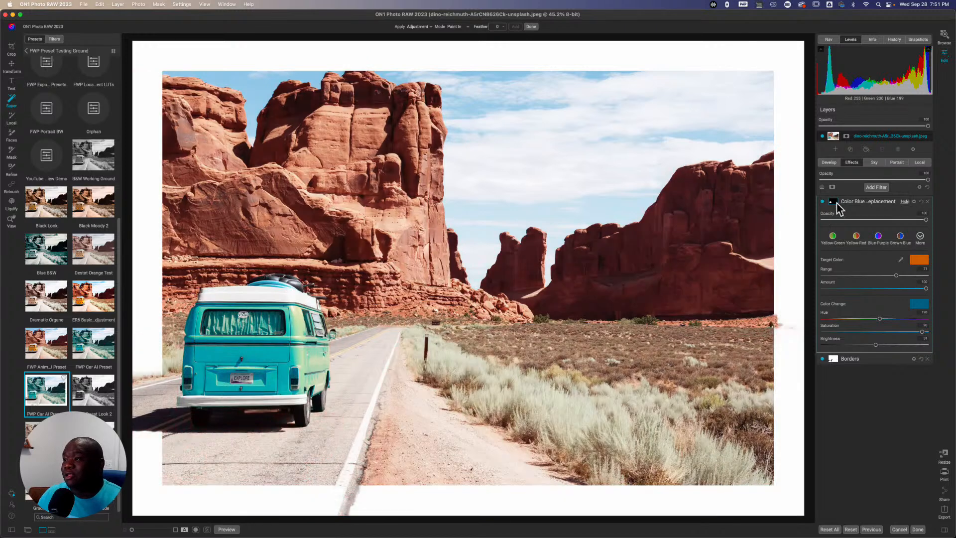
click(834, 202)
click(888, 253)
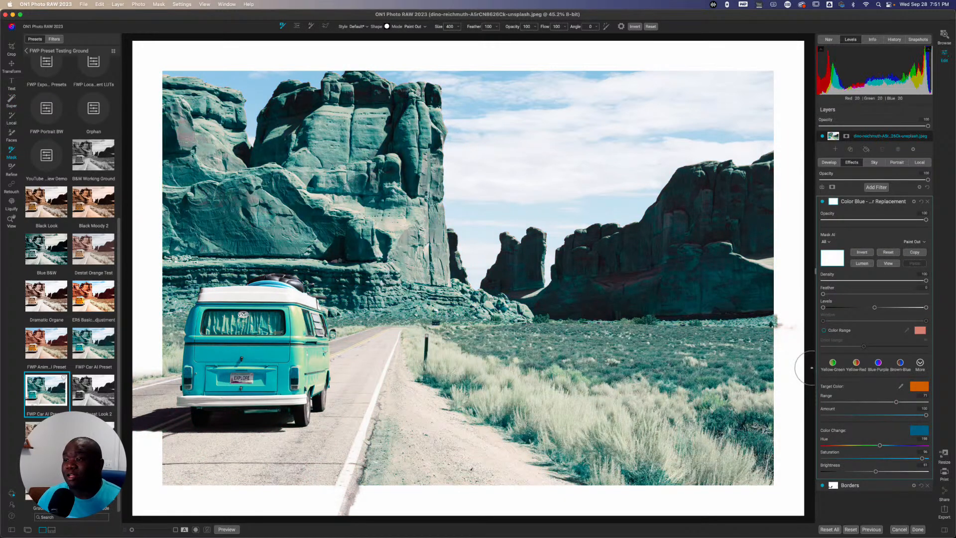